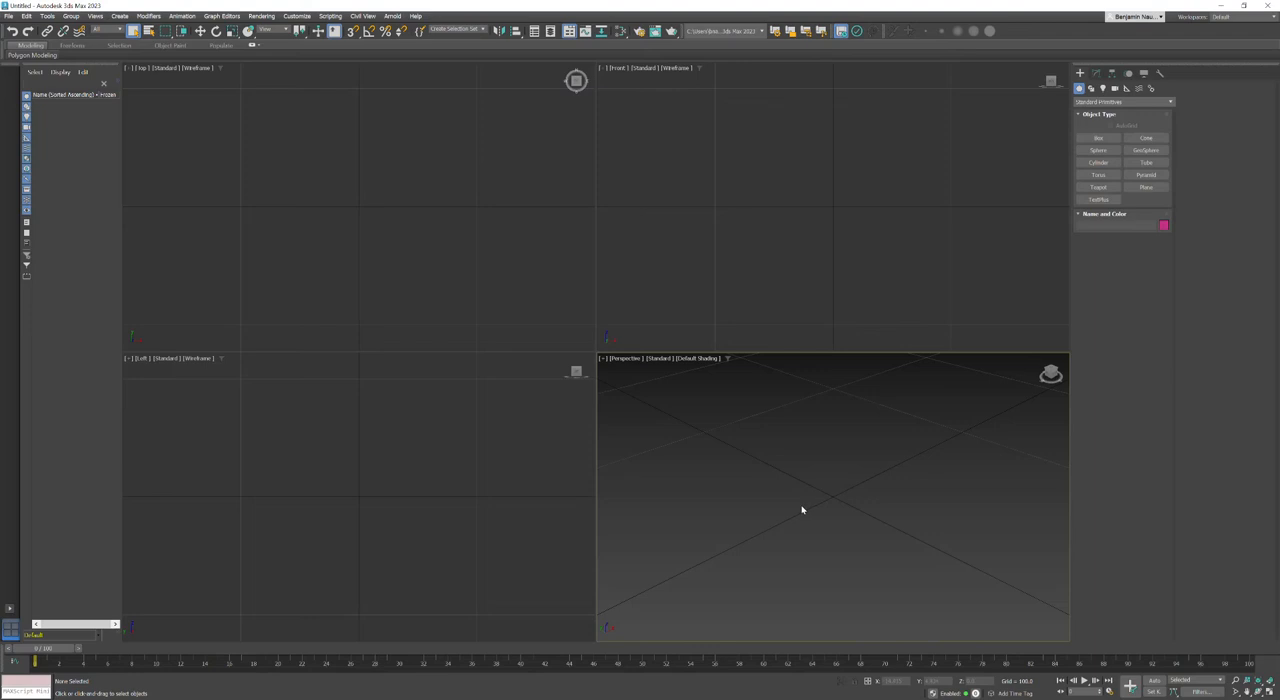
Step: Start a fresh, empty untitled scene
click(12, 18)
click(18, 43)
click(607, 368)
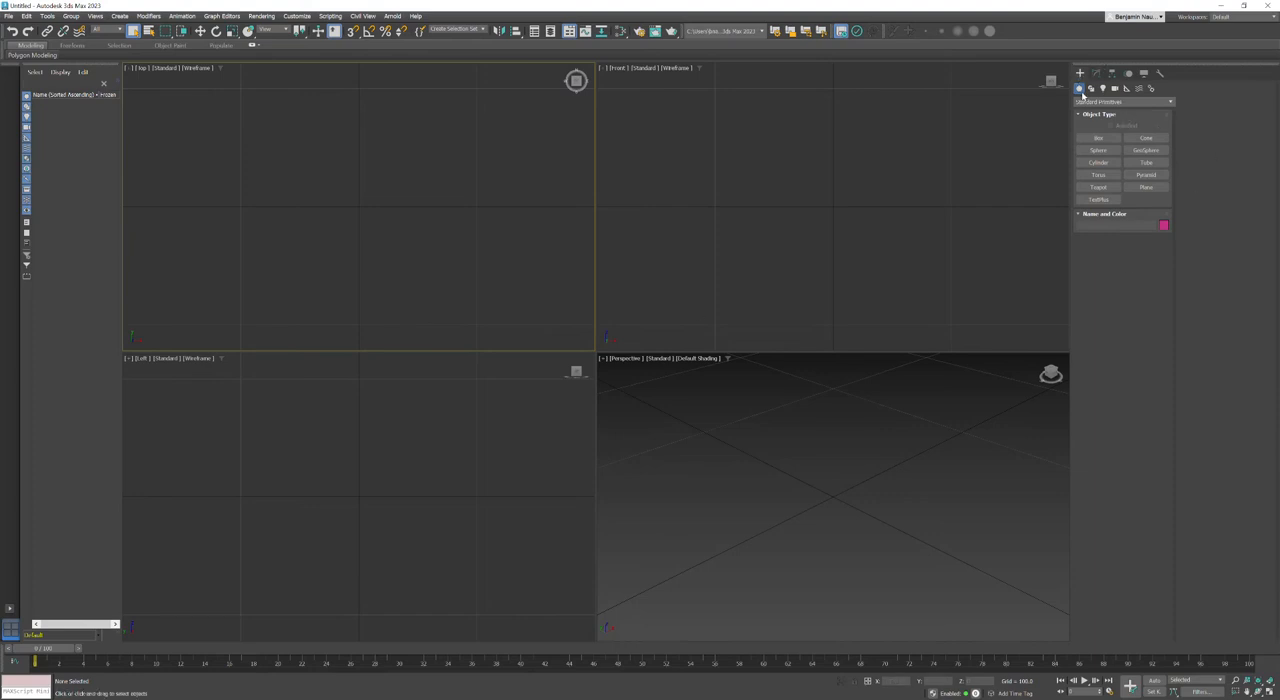
Step: Create a sphere of radius 100 at the origin from the Perspective view and frame it there
click(1097, 151)
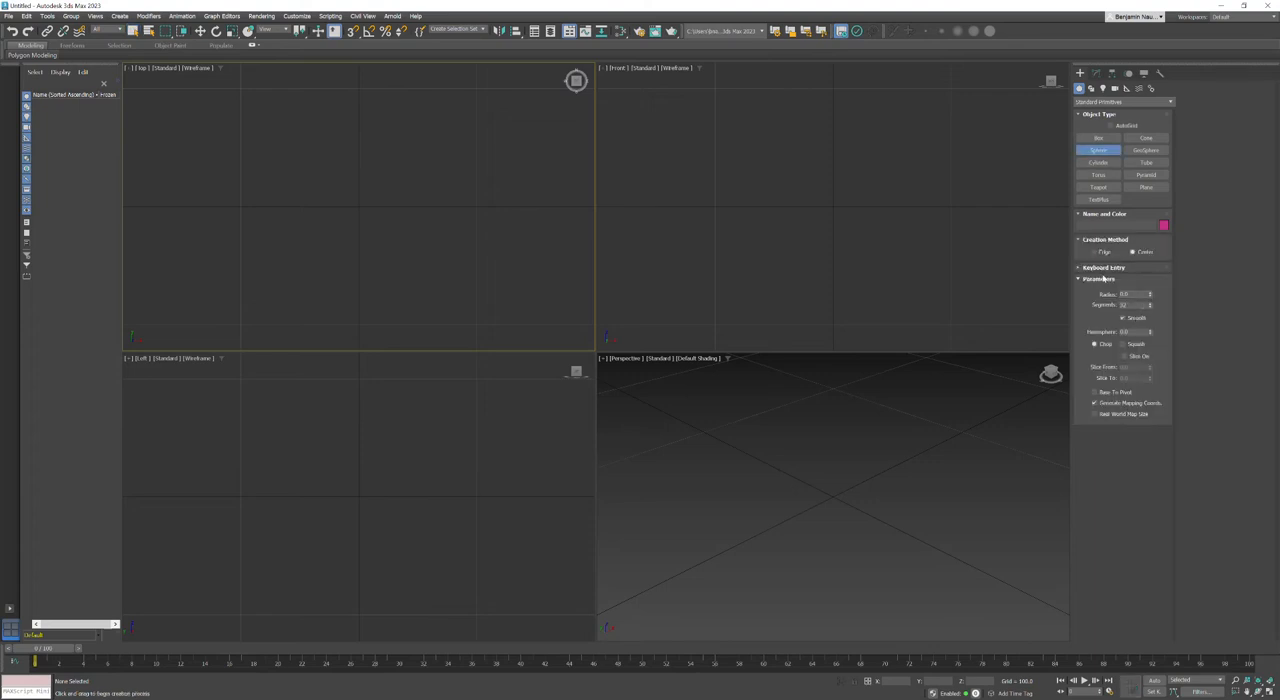
click(1100, 270)
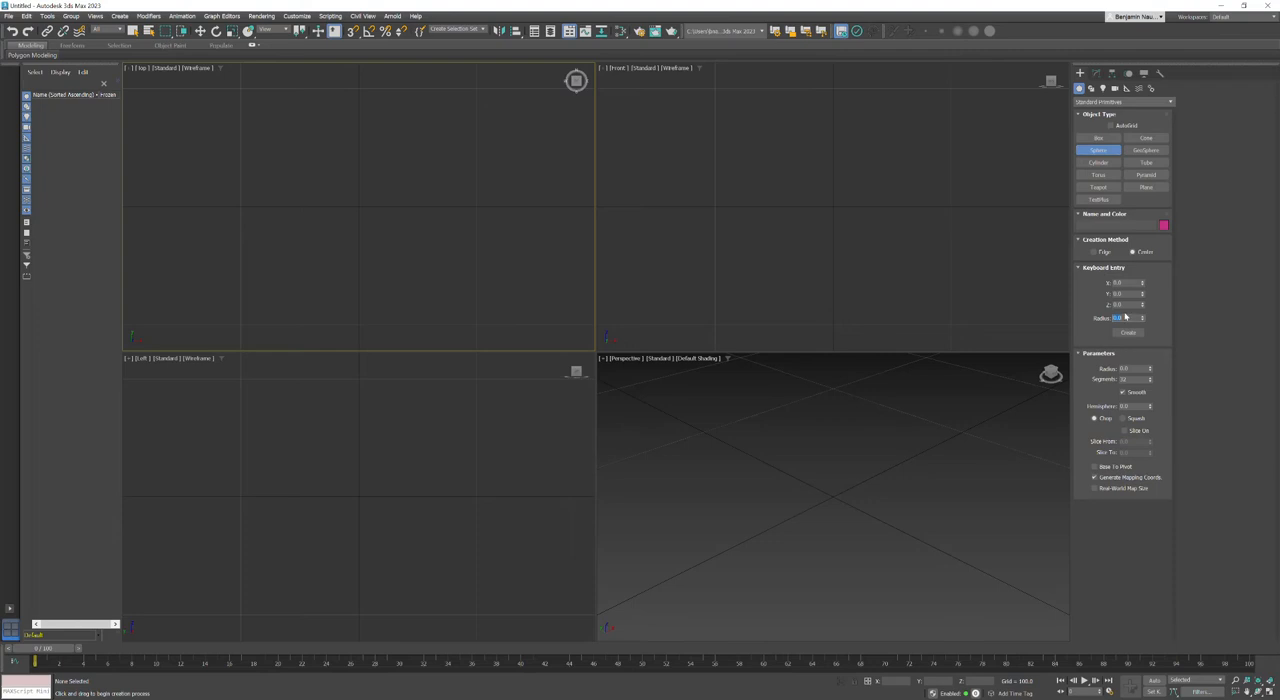
text(100)
click(806, 423)
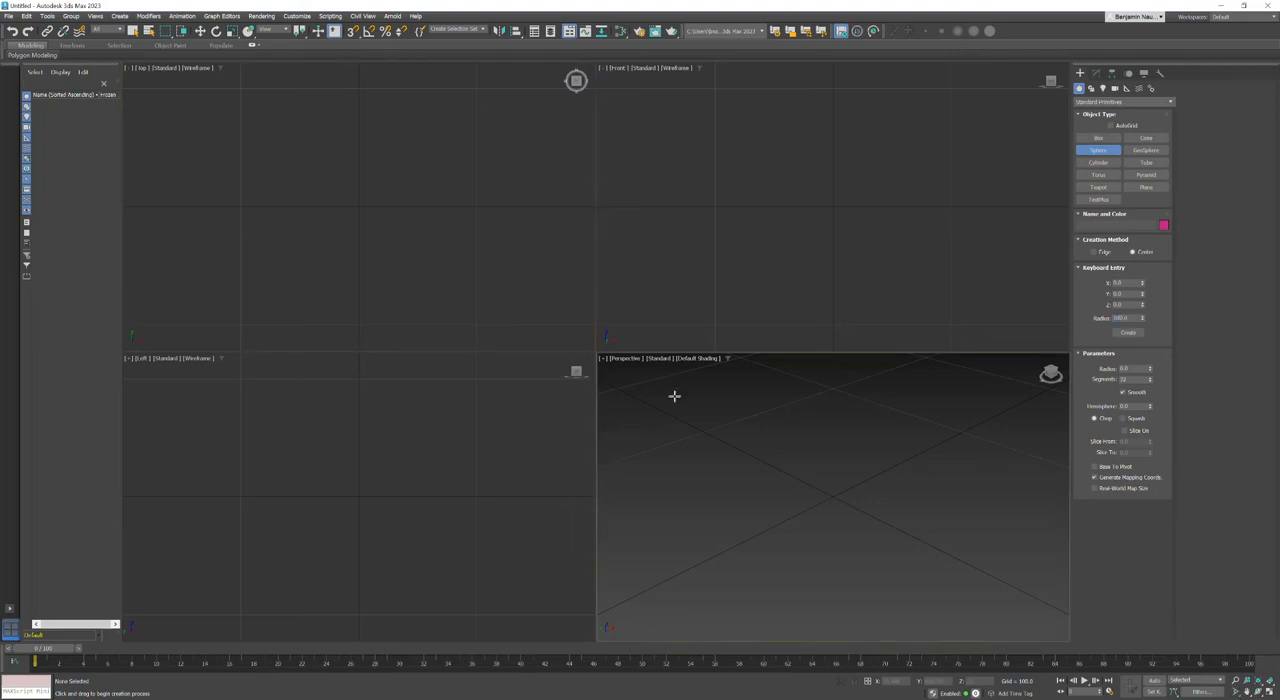
click(1127, 333)
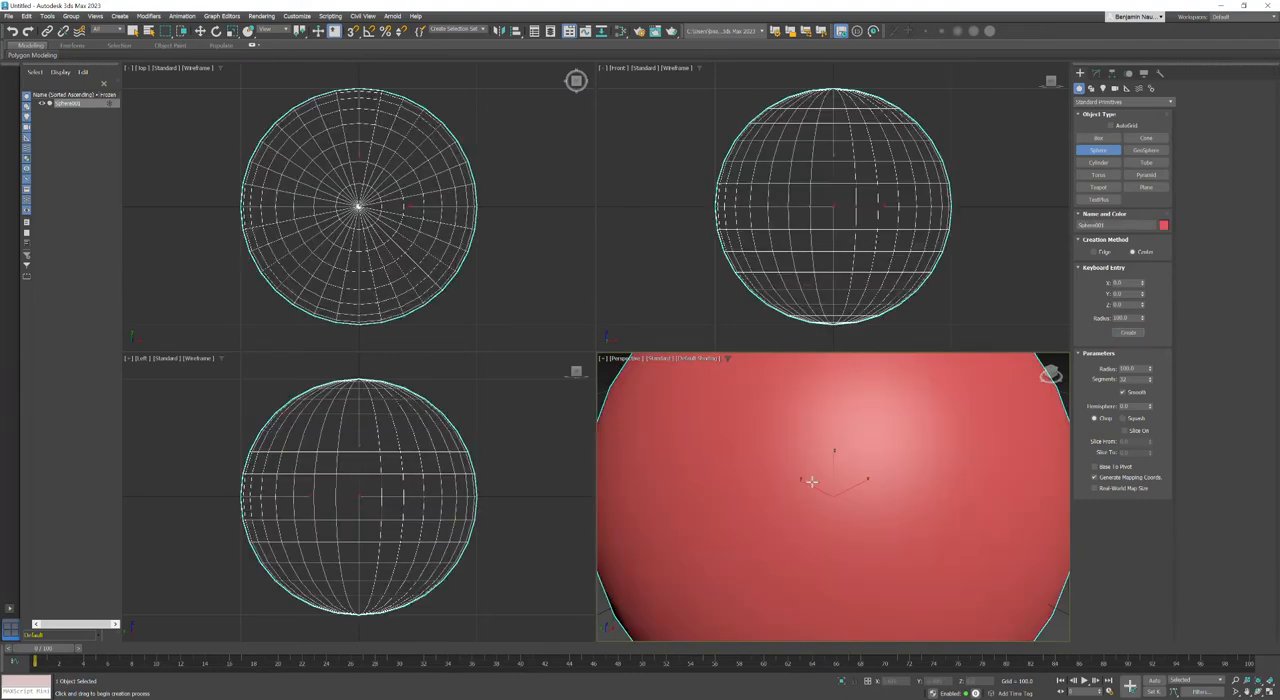
key(z)
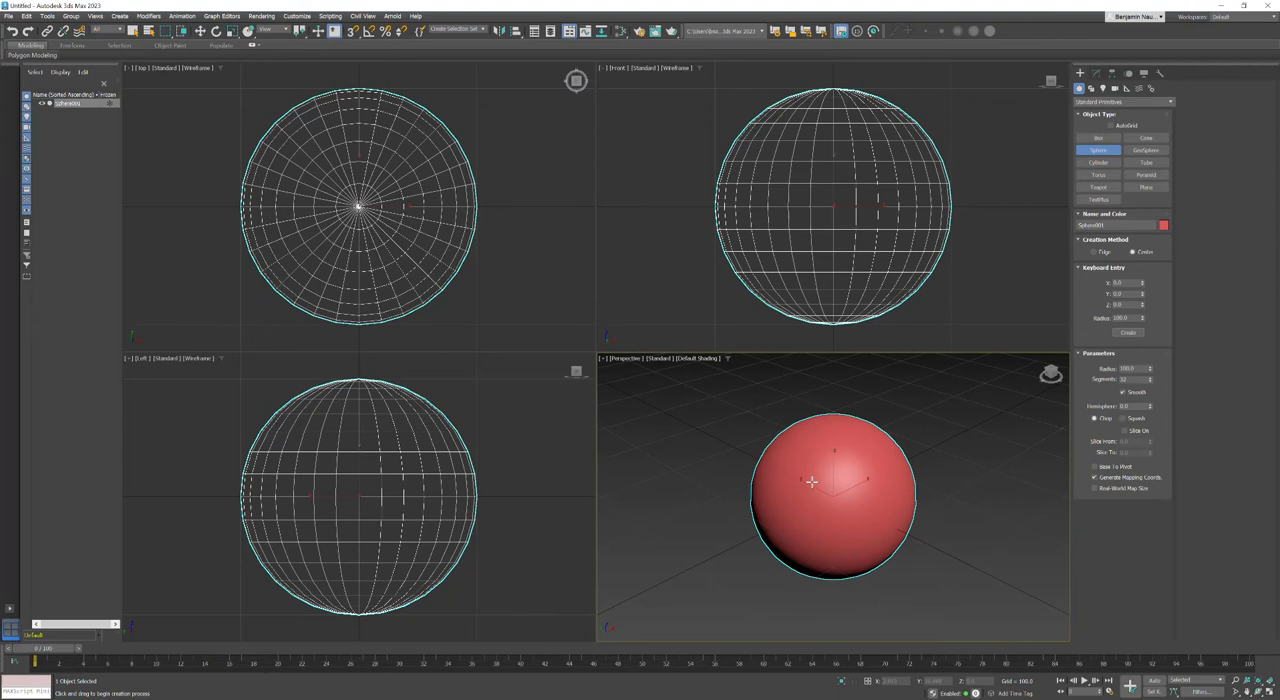
right_click(811, 481)
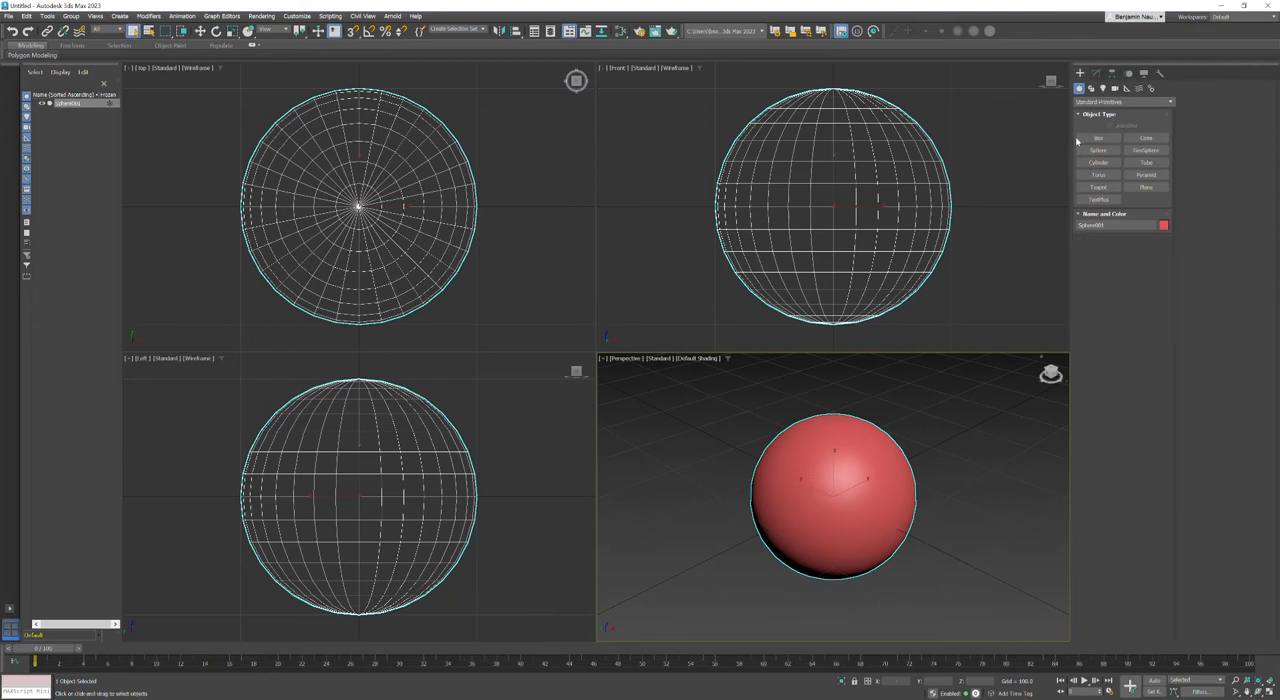
Step: Show edged faces in the Perspective view and convert the sphere to an Editable Poly
click(1095, 73)
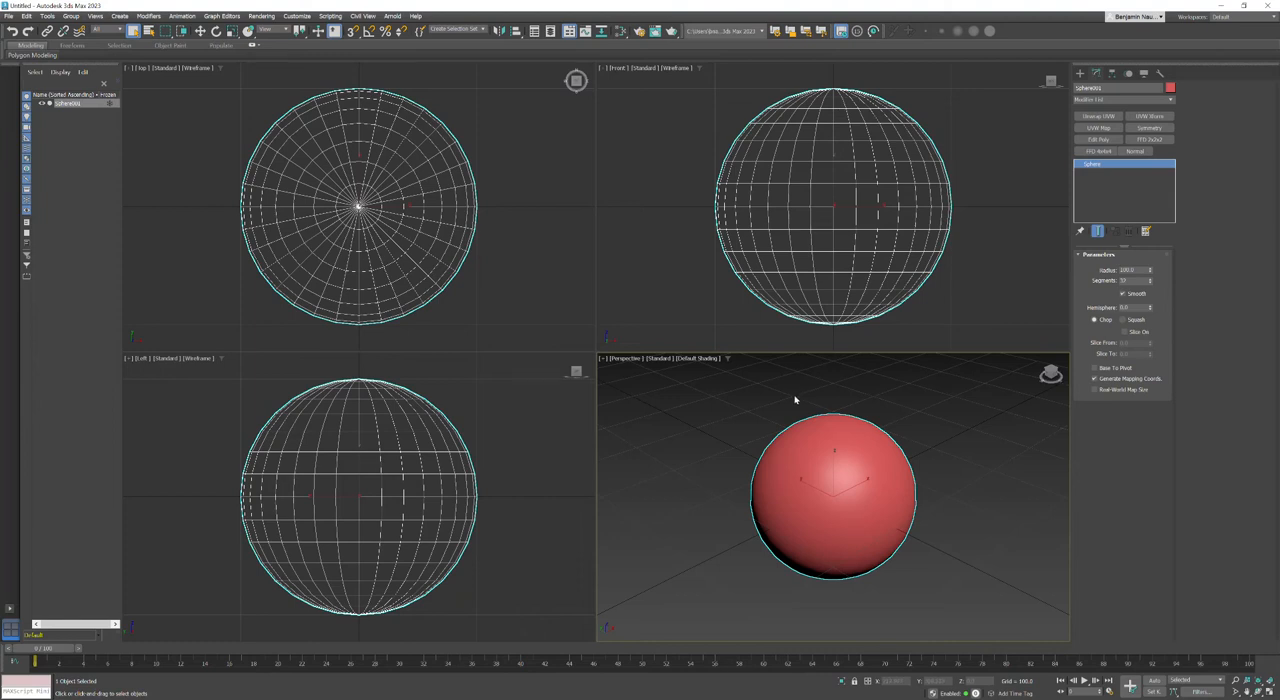
click(688, 359)
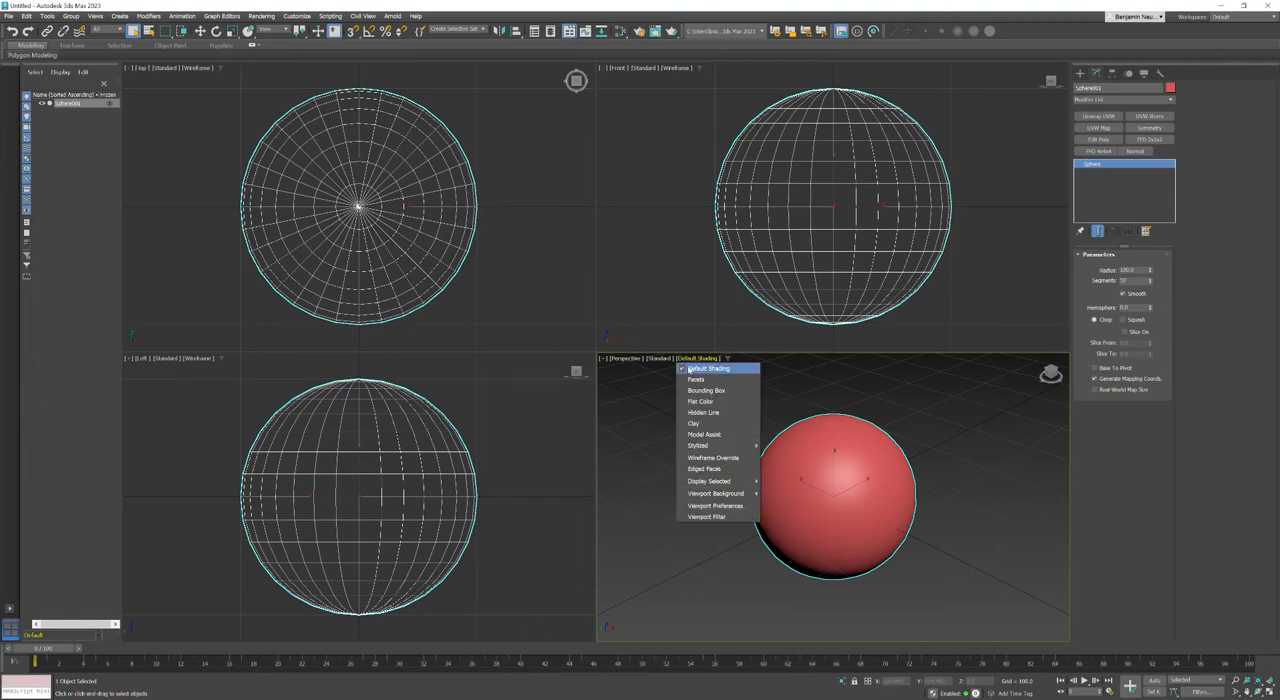
click(703, 468)
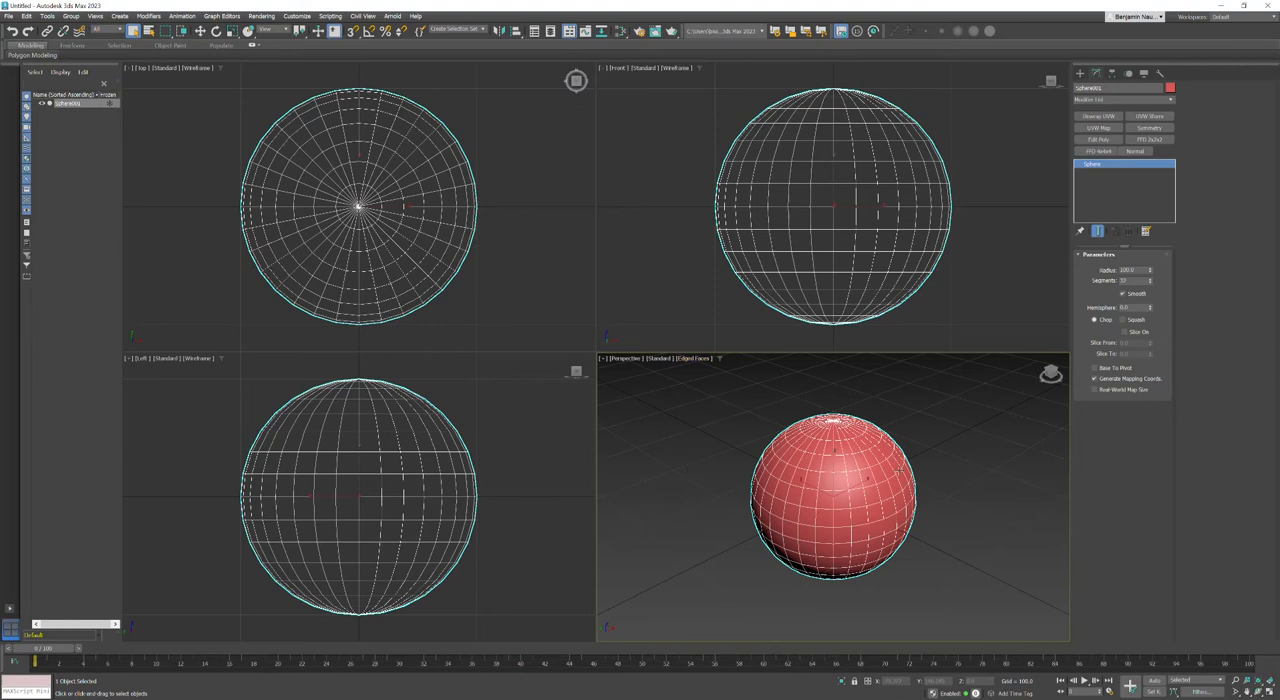
right_click(820, 441)
mouse_move(838, 570)
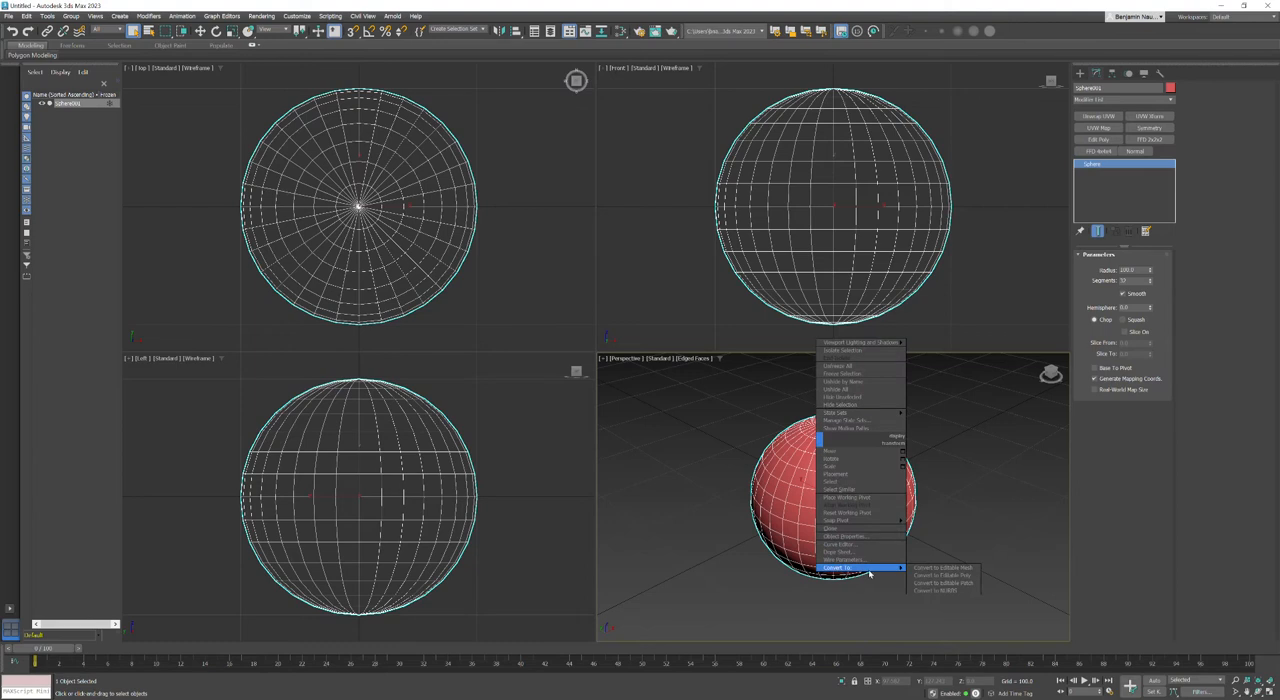
click(940, 575)
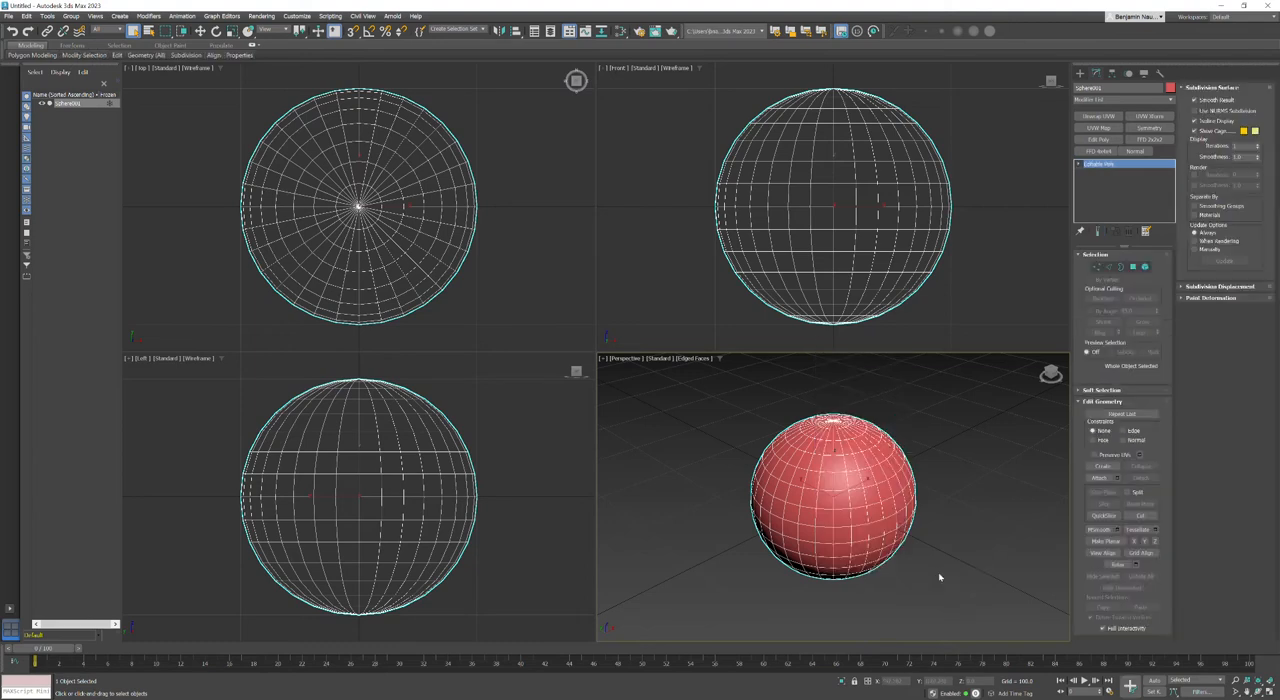
Step: Select the third horizontal ring of polygons below the sphere's top pole
click(1078, 164)
click(1095, 197)
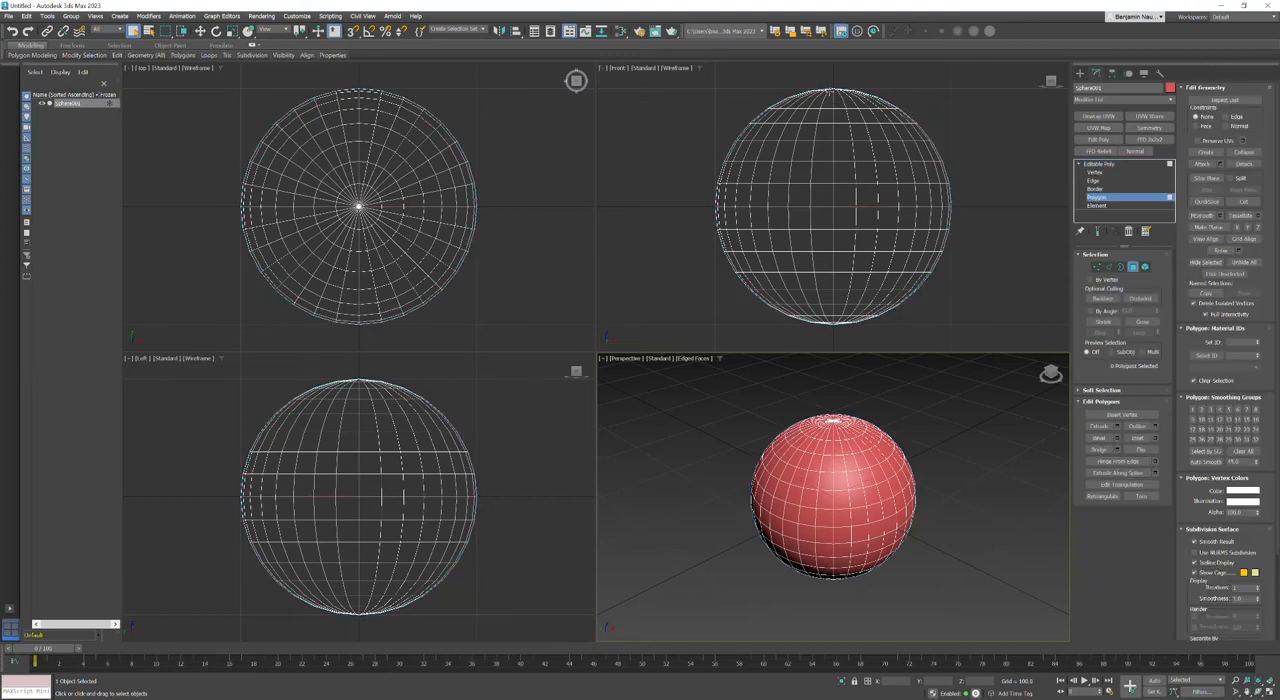
middle_drag(700, 108, 700, 191)
scroll(827, 199, up, 2)
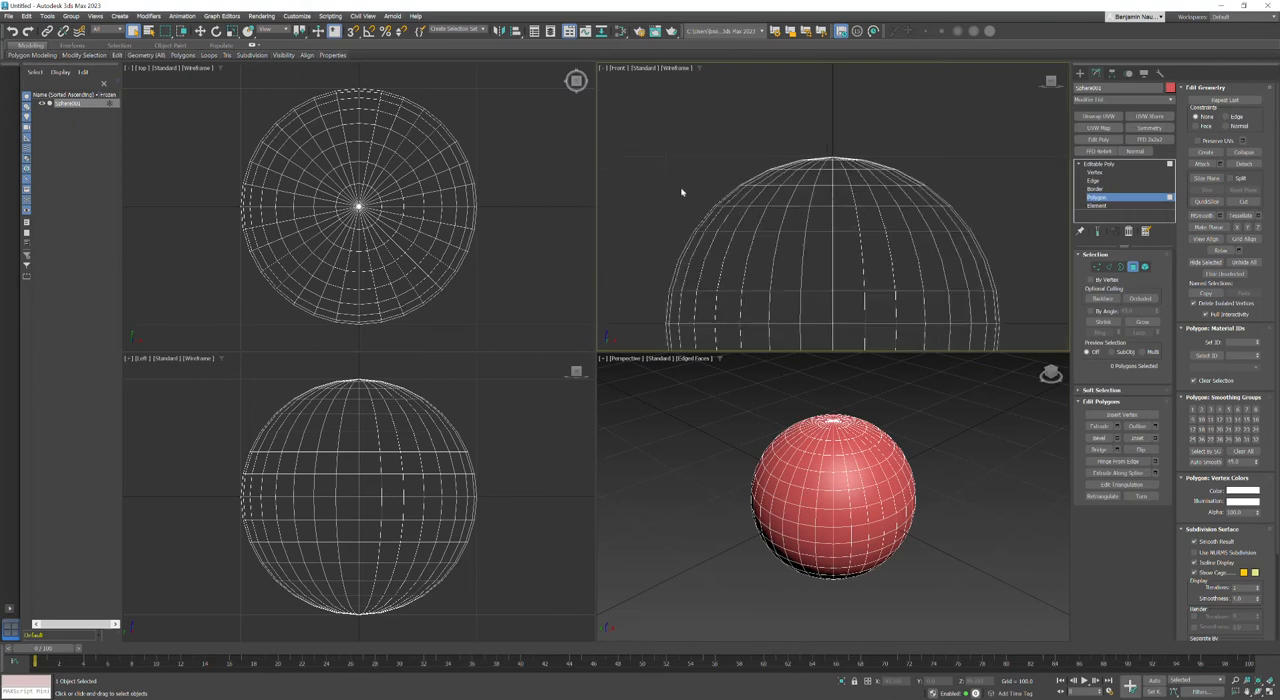
drag(670, 190, 992, 200)
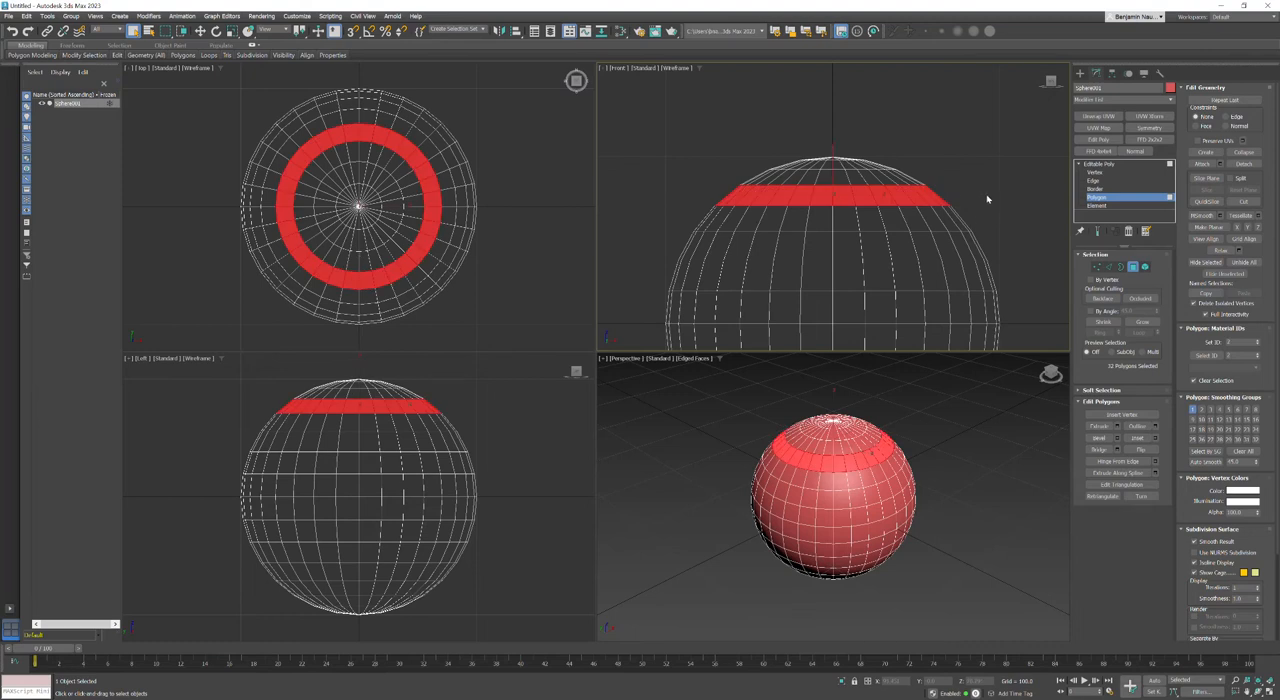
click(950, 183)
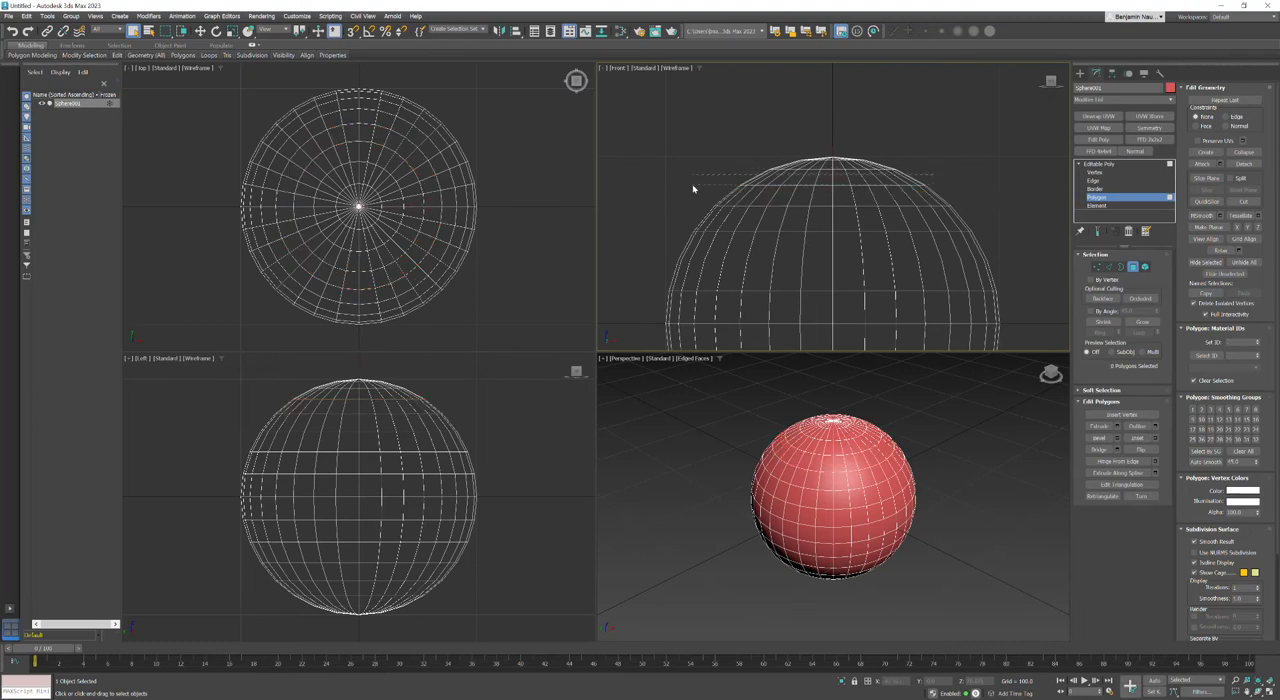
key(ctrl+z)
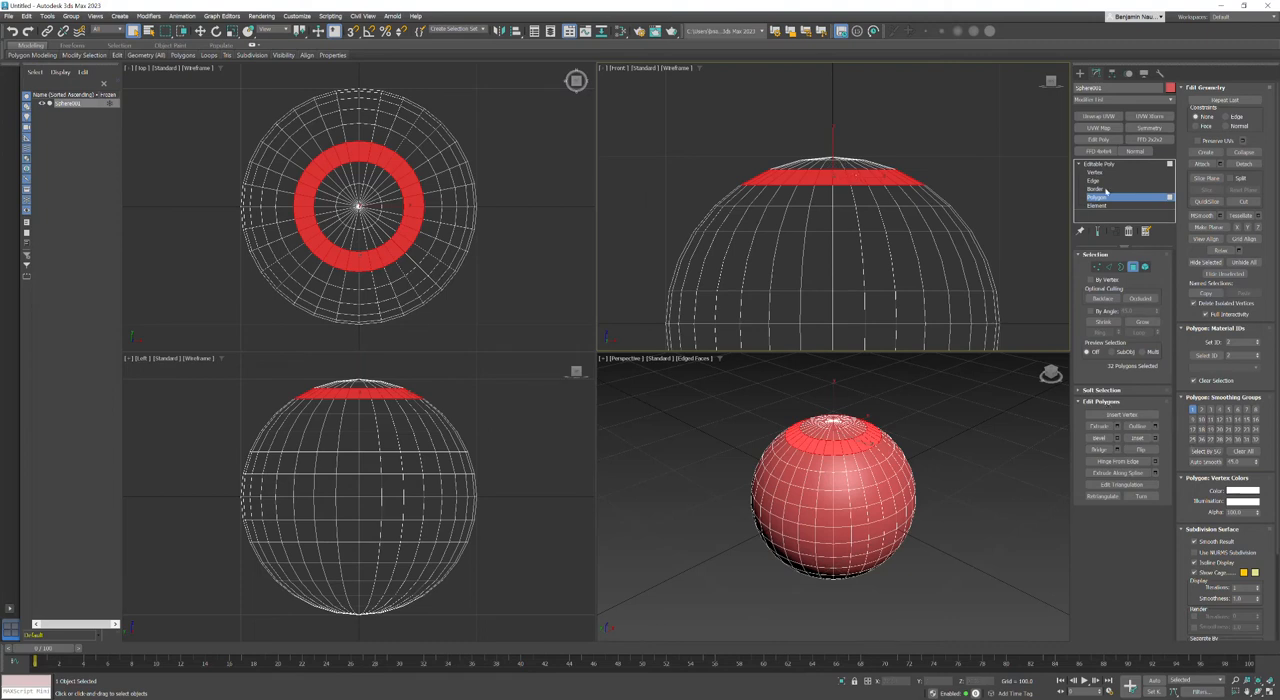
Step: Extrude the selected ring by -10 to cut a groove around the top cap, and clear the selection
click(1119, 428)
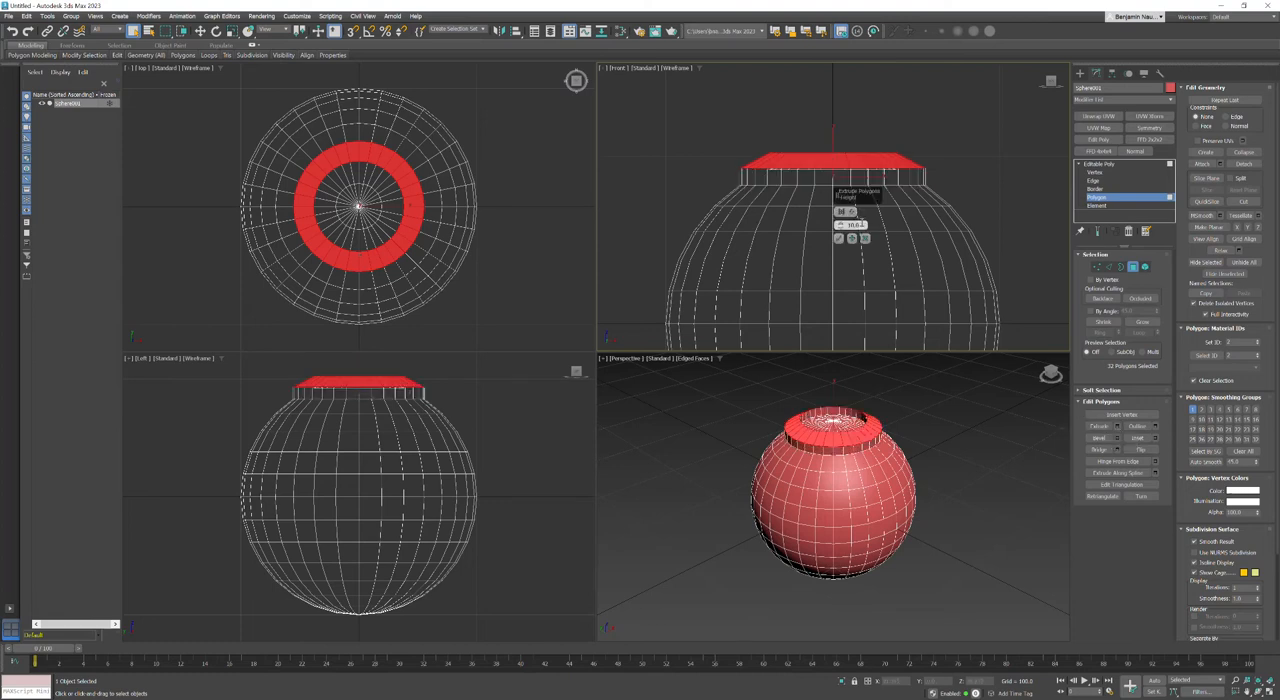
drag(865, 224, 781, 216)
text(10)
key(Return)
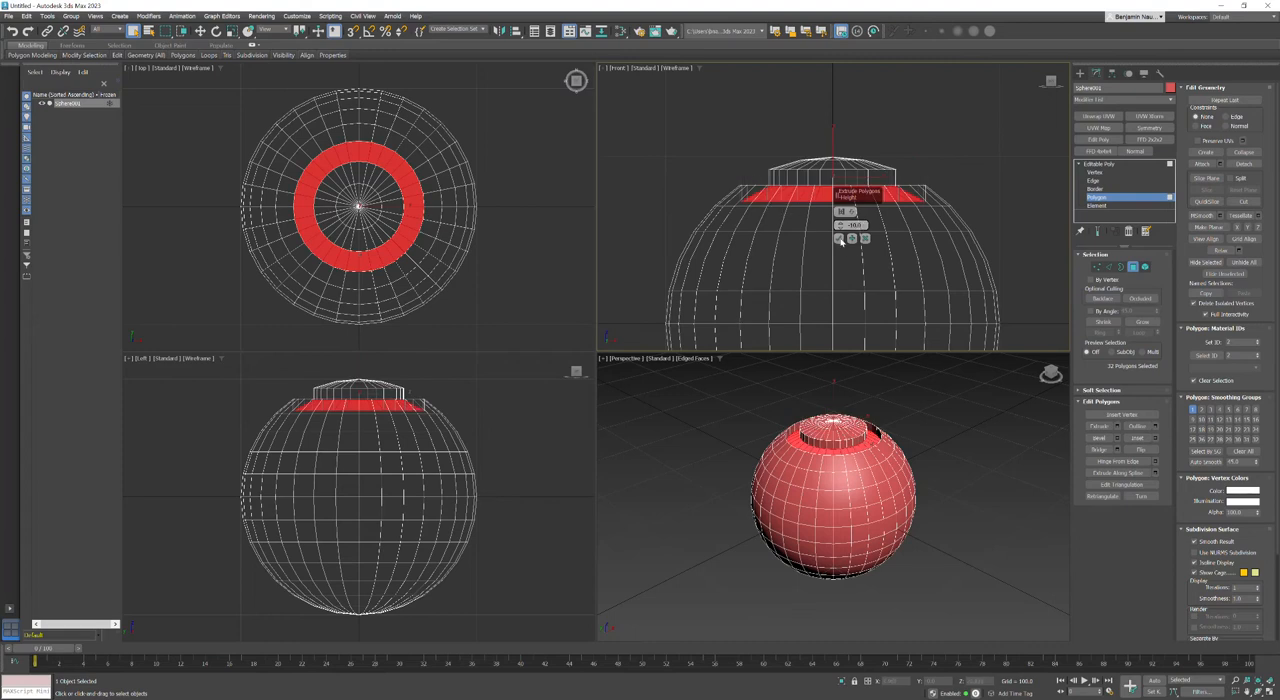
click(840, 239)
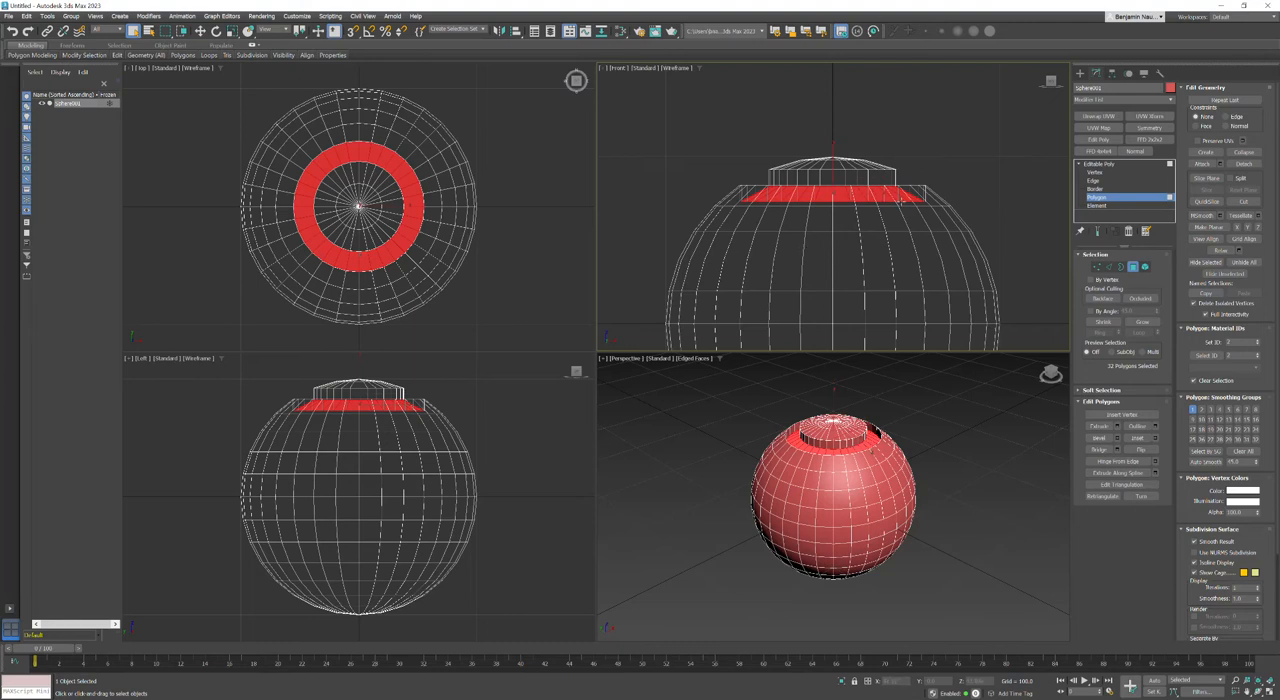
click(947, 513)
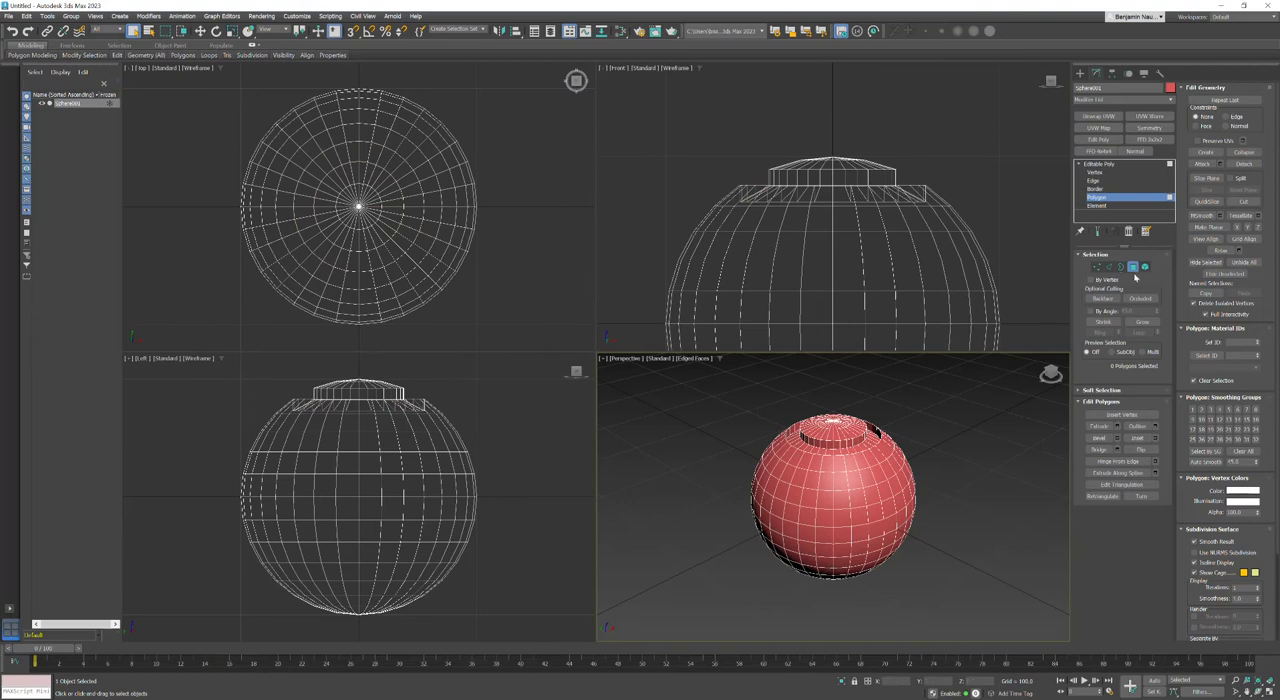
Step: Select the vertical edge loop on the sphere's +X side and convert it to a selection of its adjacent polygons
click(1093, 180)
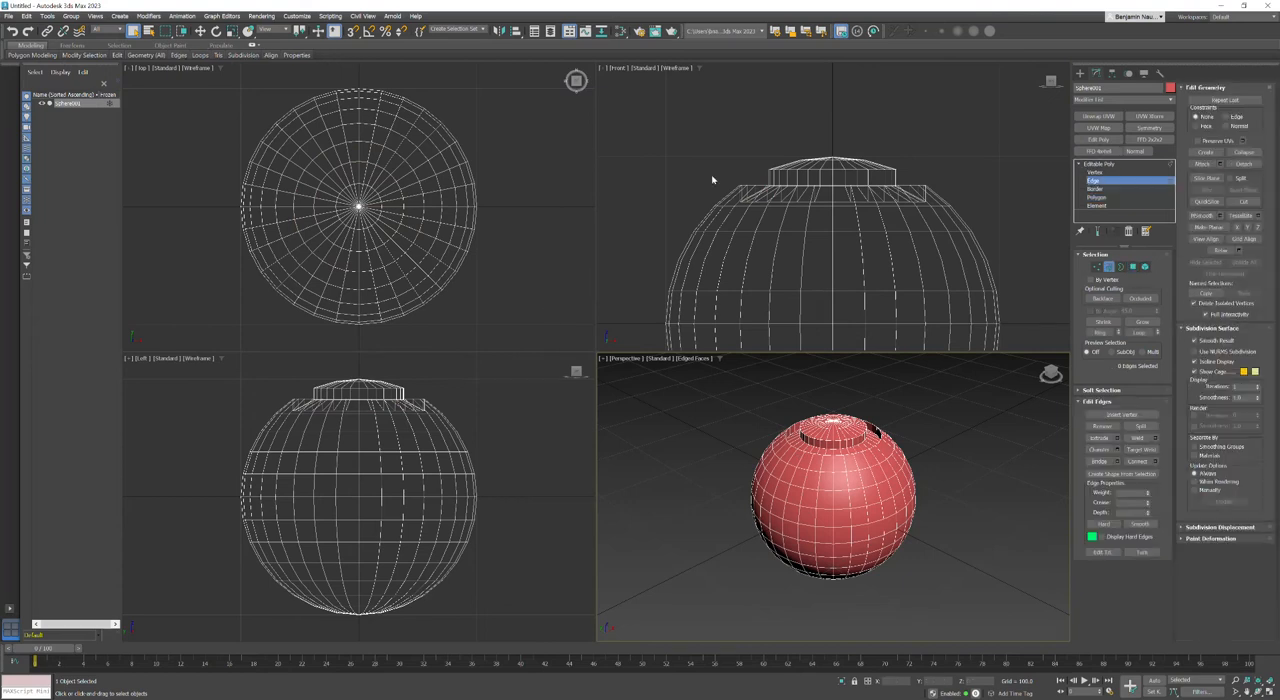
click(412, 205)
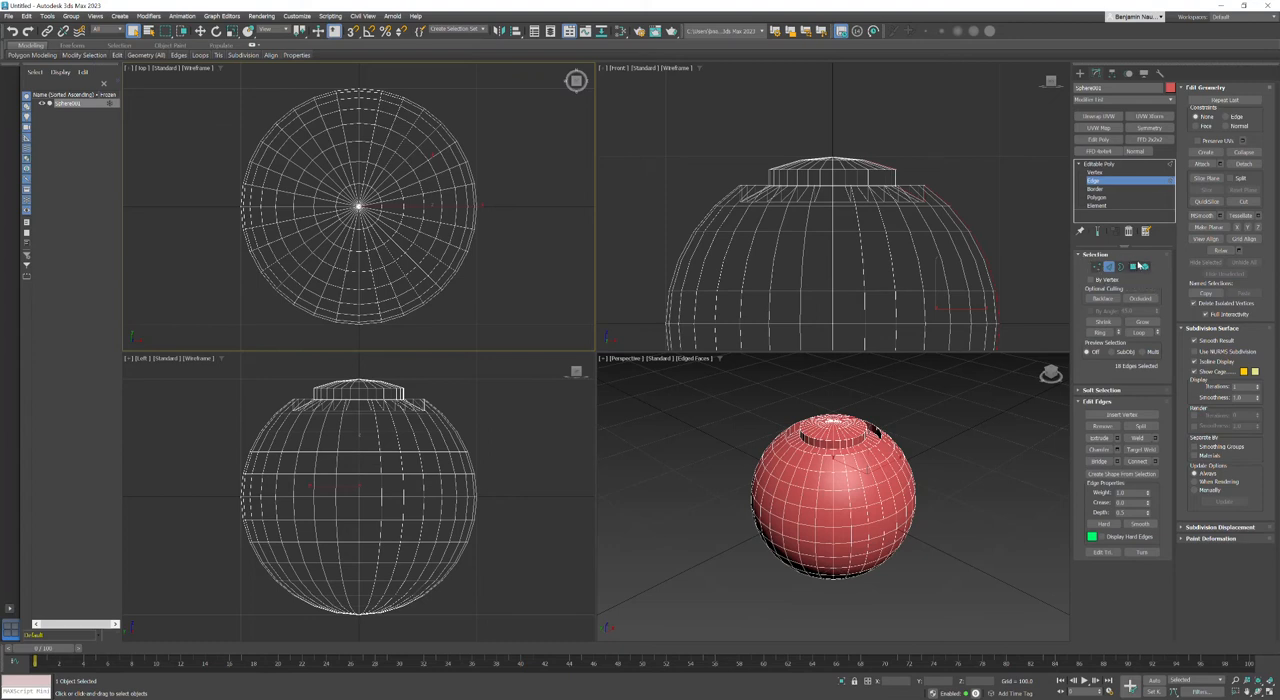
ctrl+click(1133, 267)
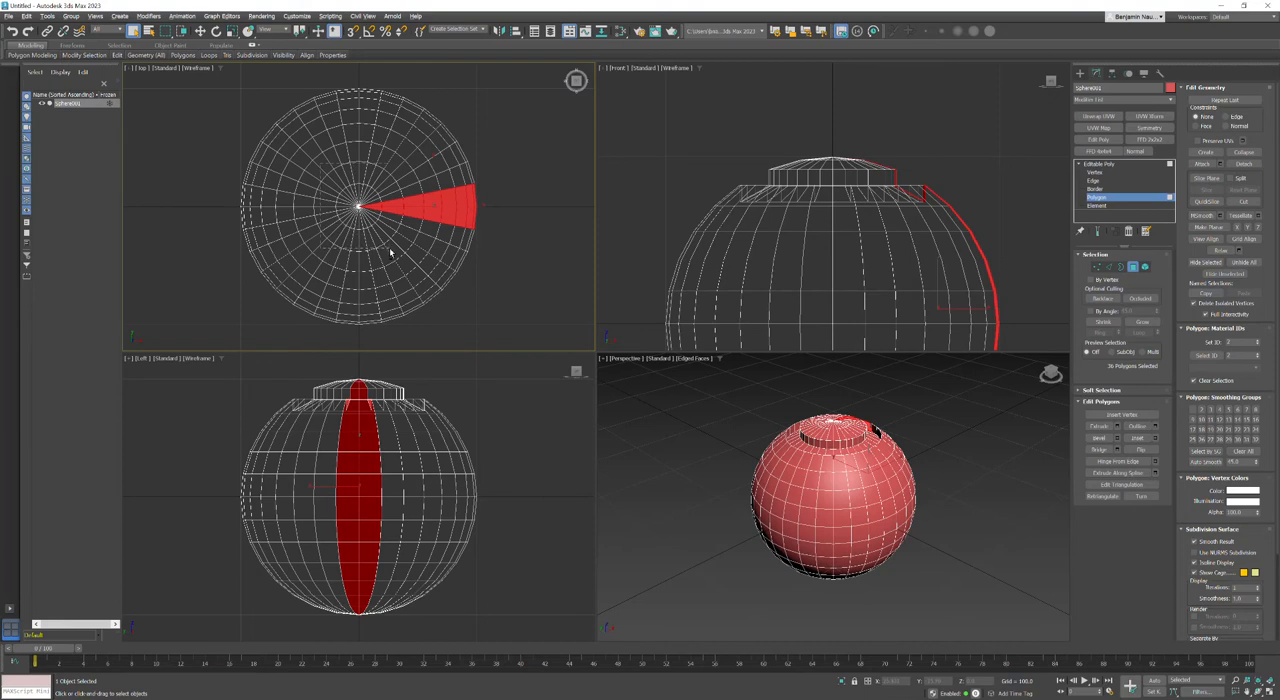
Step: Remove the polygons of the top cap and the ring groove from the selection, leaving the vertical strip below them
alt+drag(390, 250, 390, 249)
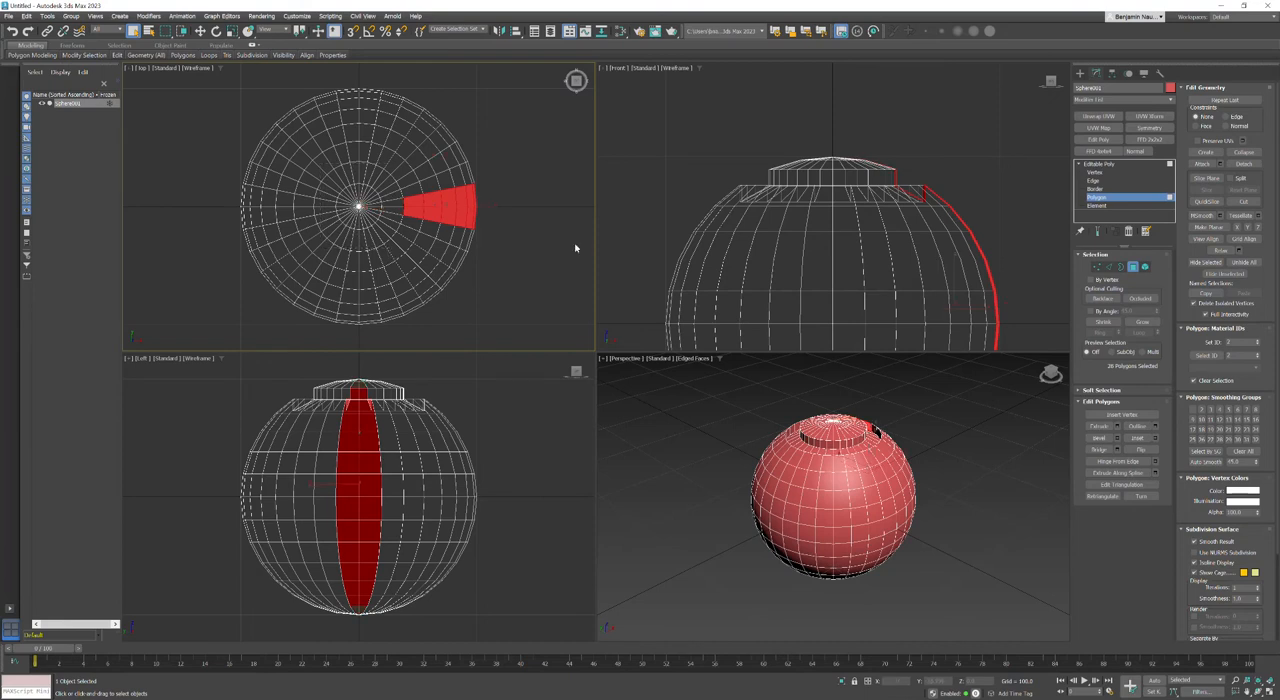
scroll(895, 176, up, 5)
alt+drag(856, 113, 955, 307)
alt+click(990, 232)
middle_drag(977, 230, 862, 194)
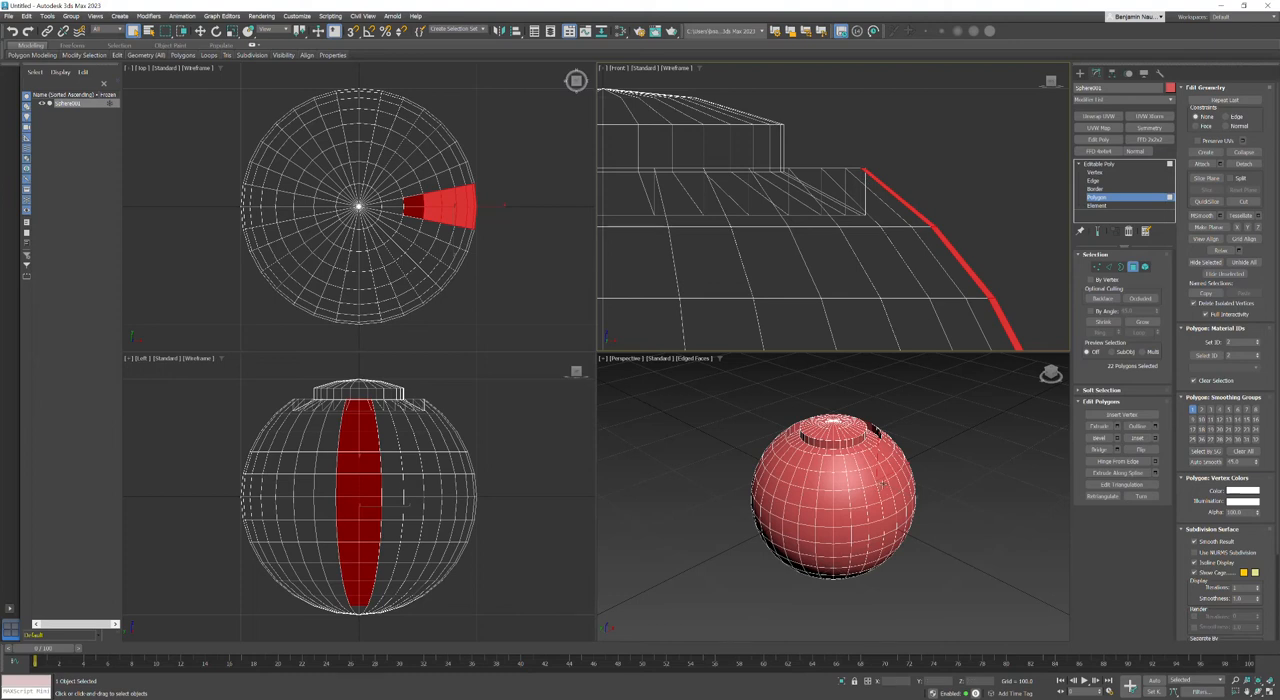
Step: Extrude the vertical strip inward with a height of -10, using the By Polygon type, and clear the selection
middle_drag(880, 489, 880, 503)
drag(1050, 374, 1049, 372)
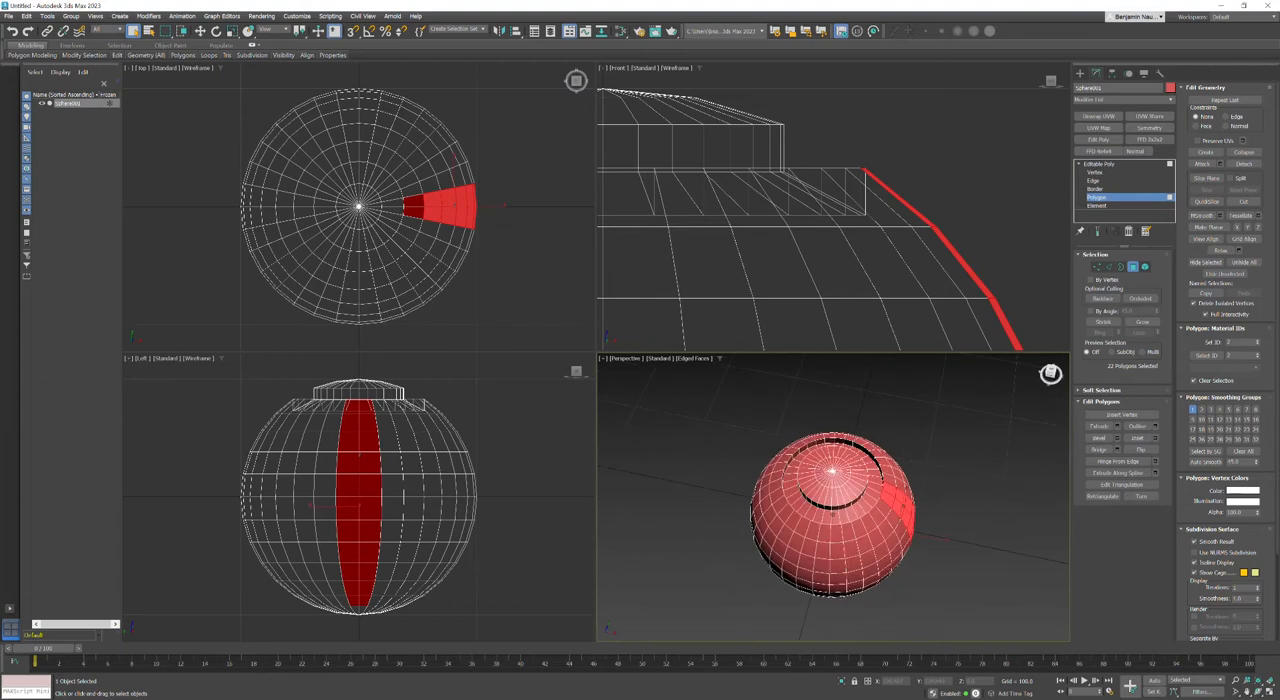
scroll(880, 505, up, 2)
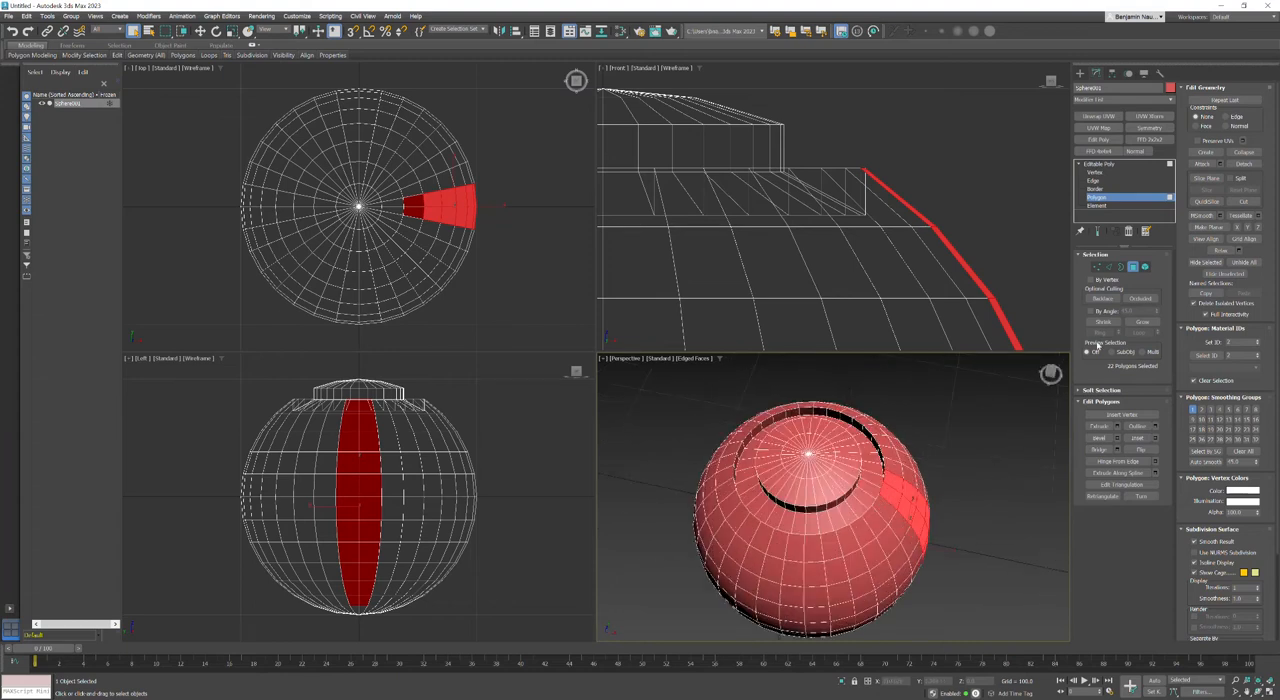
click(1117, 426)
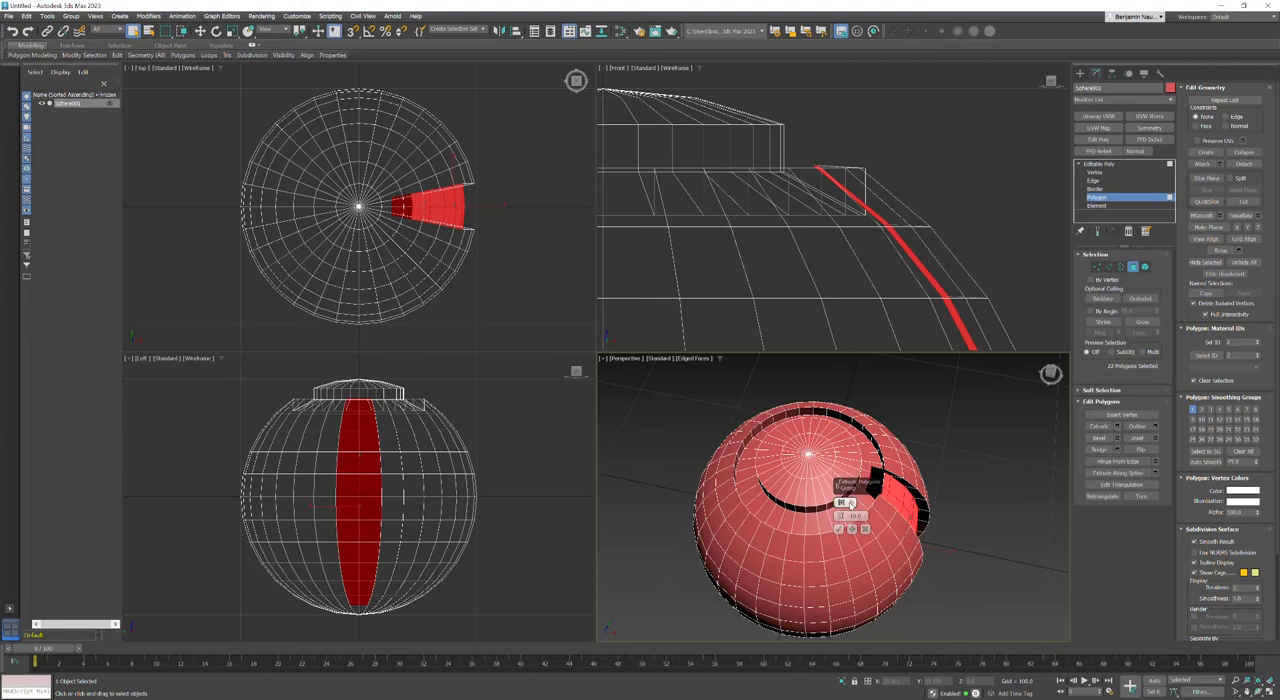
click(849, 503)
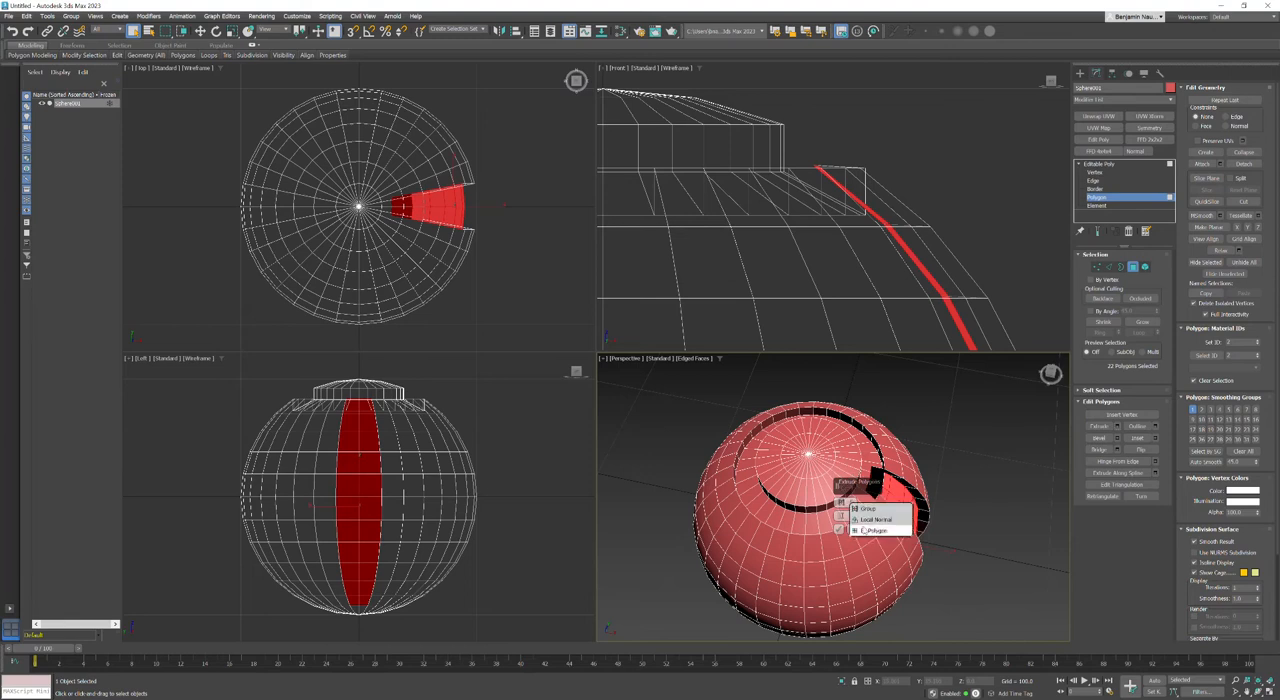
click(870, 530)
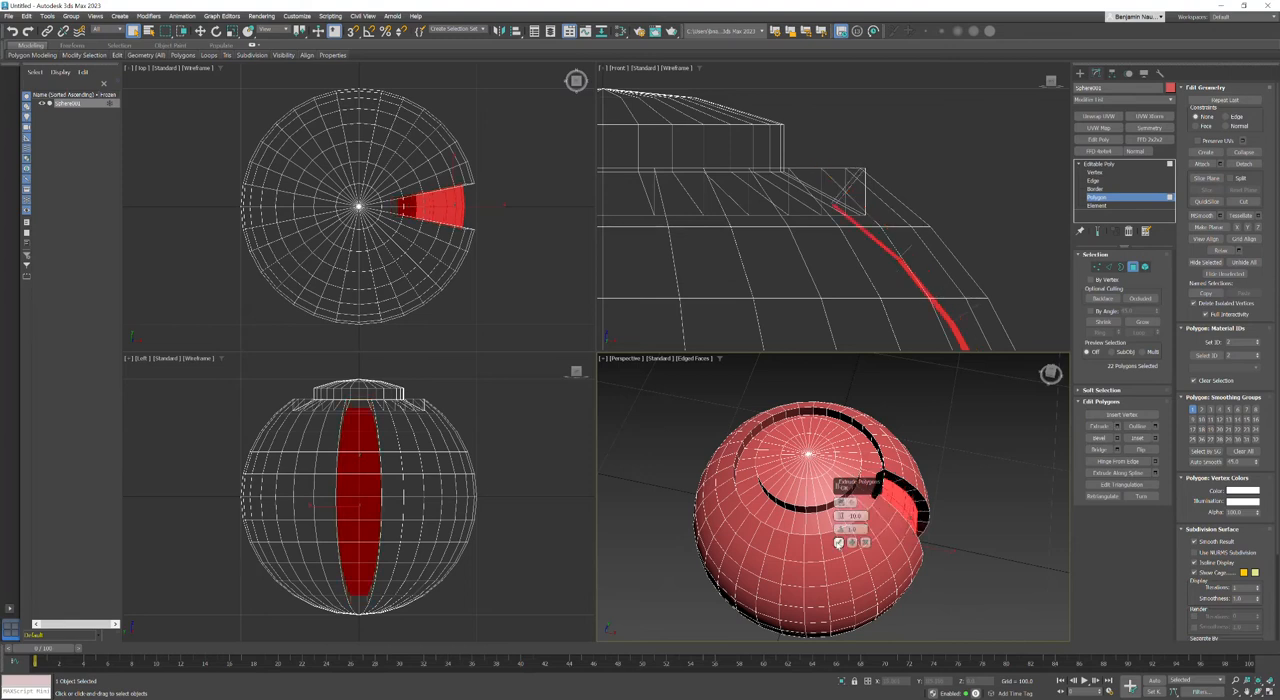
click(838, 542)
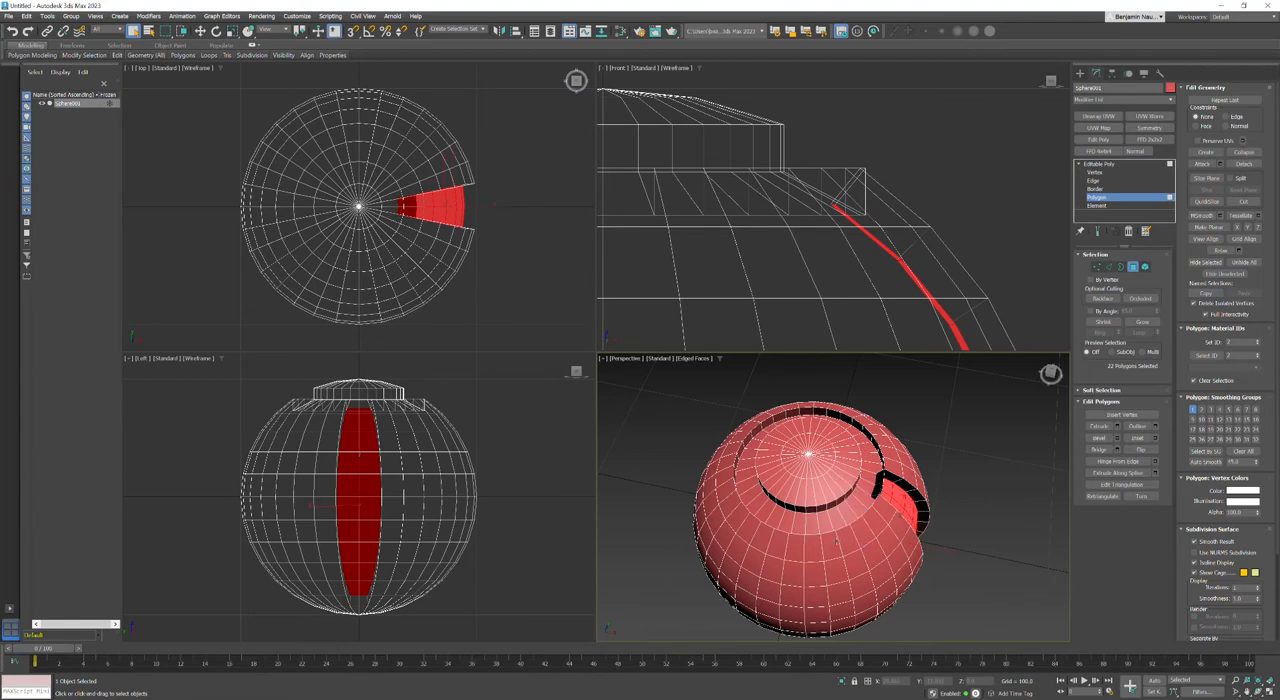
click(1006, 502)
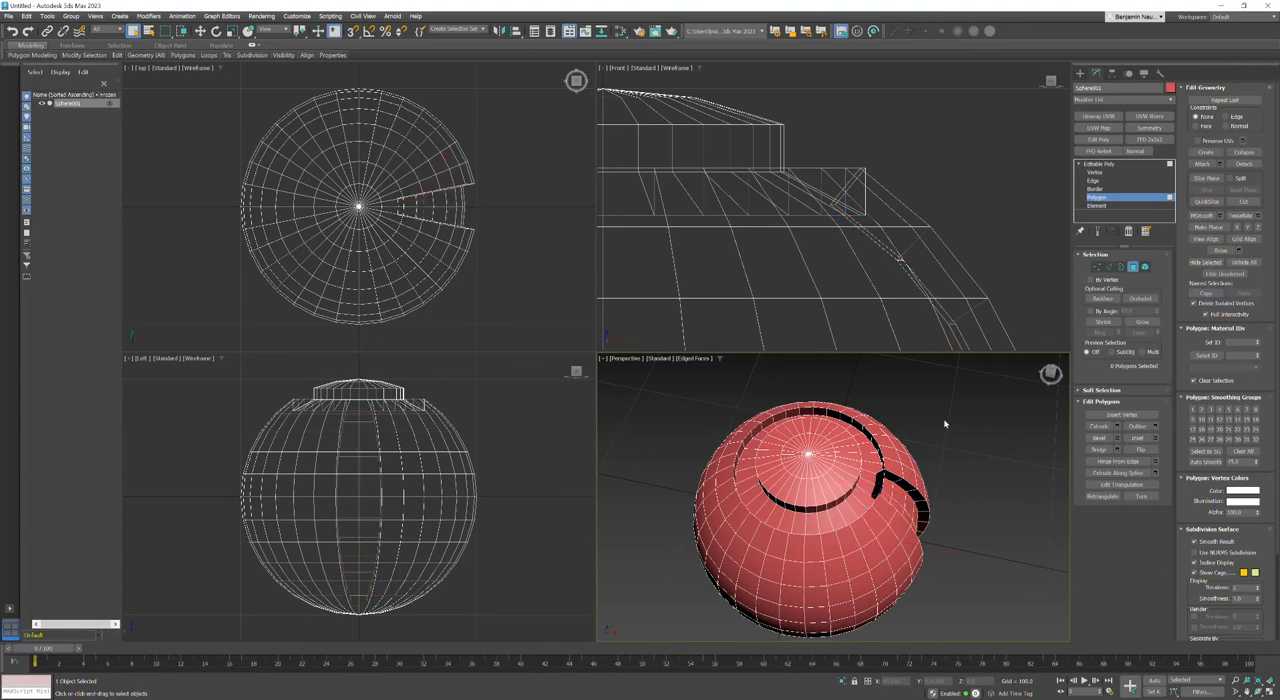
Step: Delete the two wall polygons separating the ring groove from the upper end of the vertical groove
click(877, 484)
key(Delete)
click(877, 487)
key(Delete)
Step: Change the sphere's object color to teal, keeping the polygon beside the vertical groove's upper end selected
scroll(877, 486, up, 4)
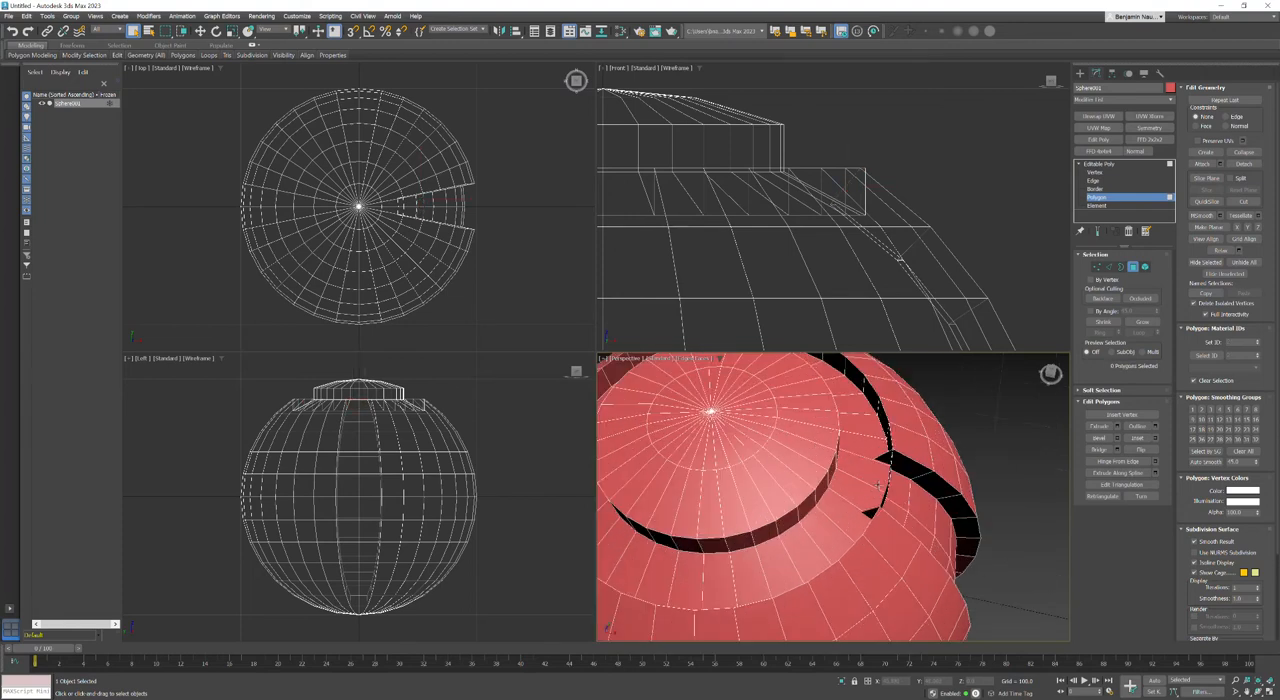
click(896, 482)
click(1053, 377)
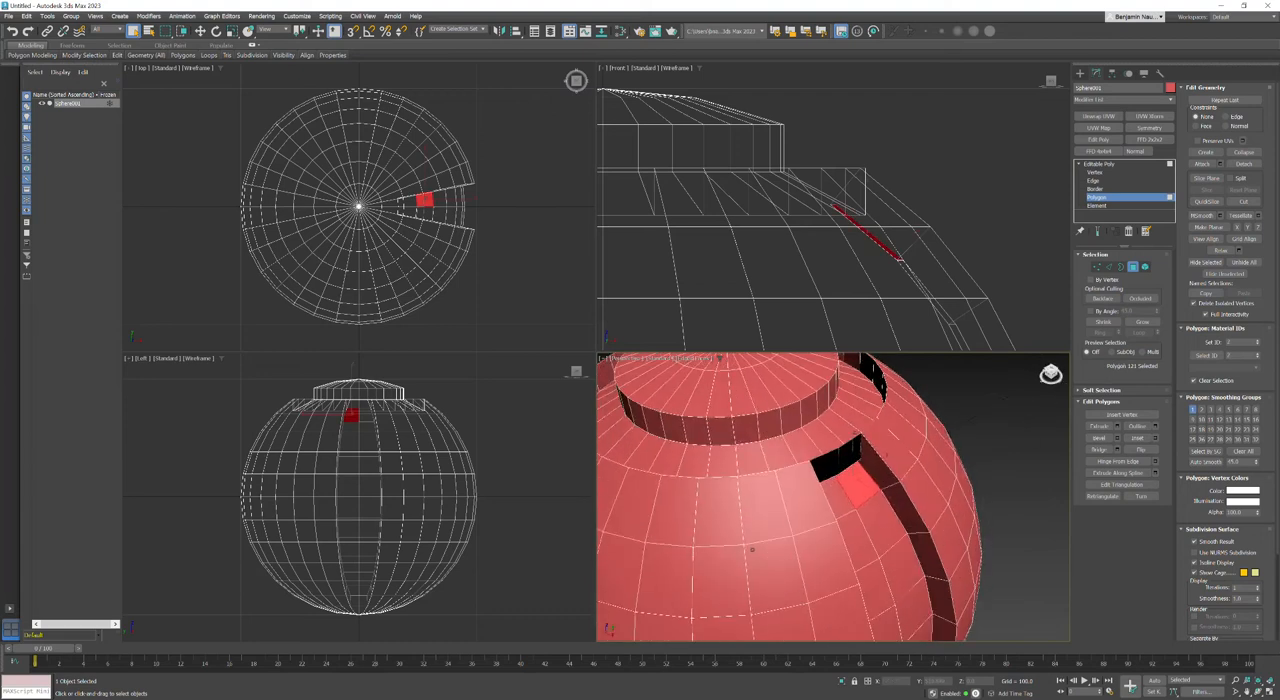
click(1170, 89)
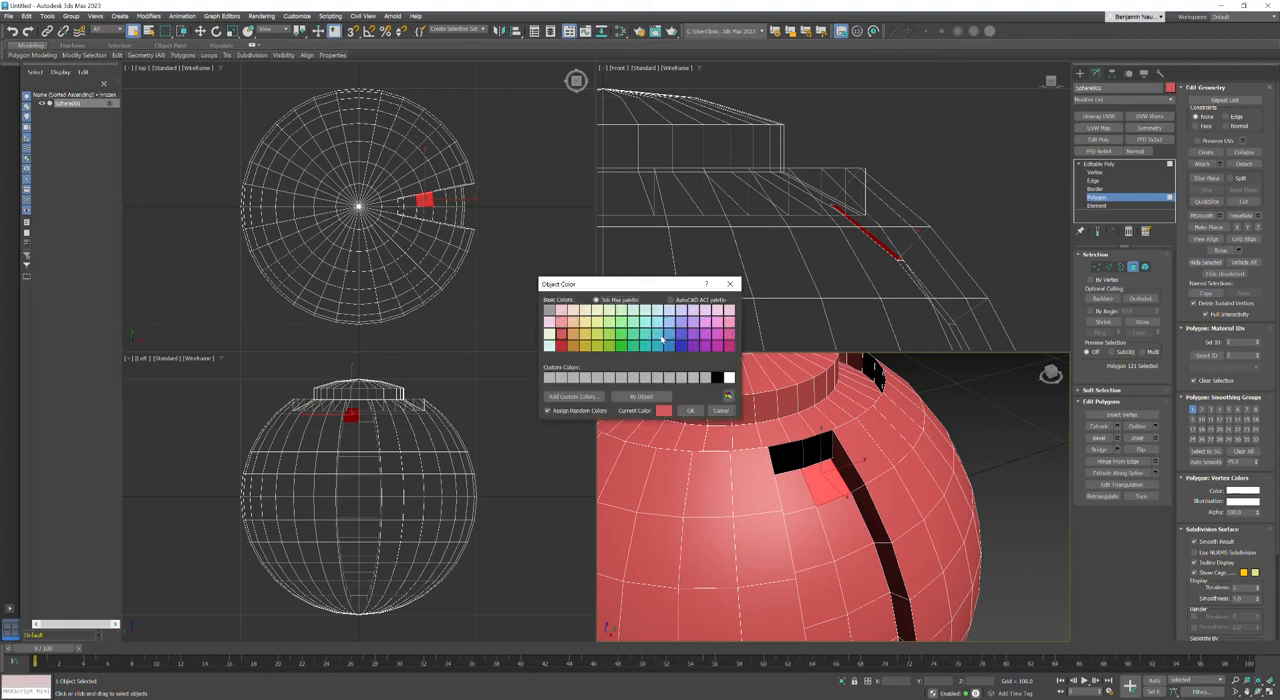
click(645, 340)
click(690, 411)
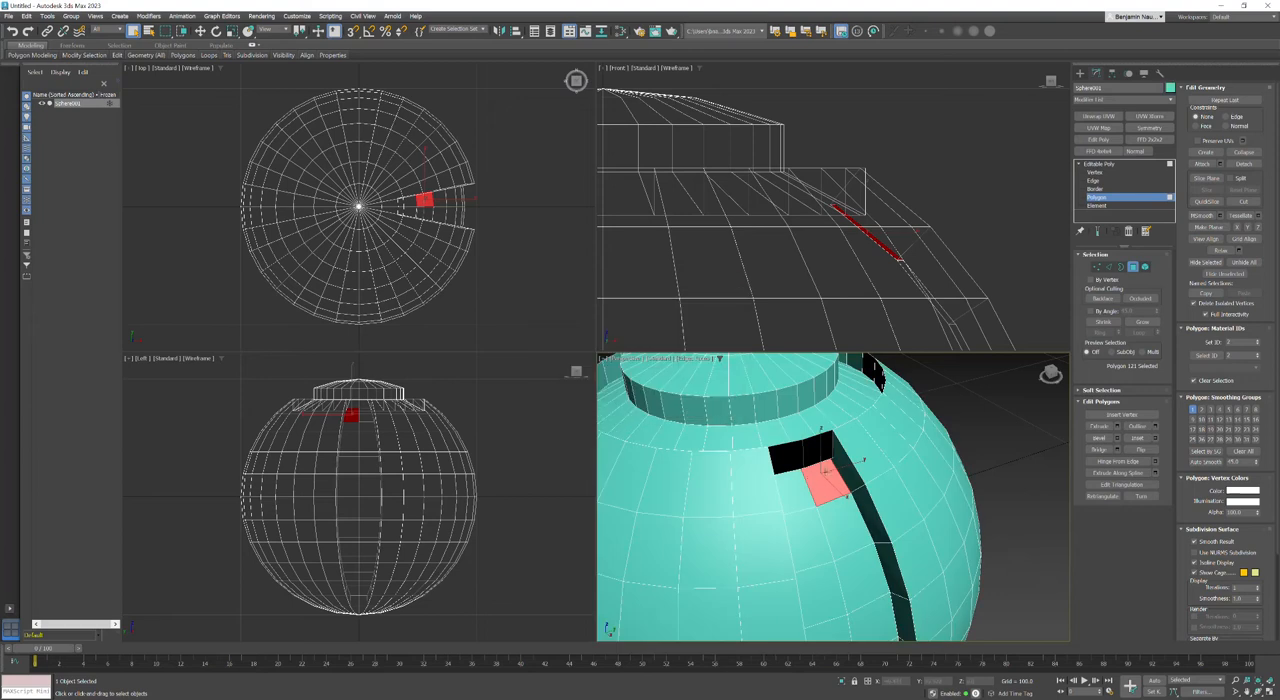
Step: Delete the two dark wall polygons between the ring groove and the upper end of the vertical channel
click(791, 488)
click(814, 452)
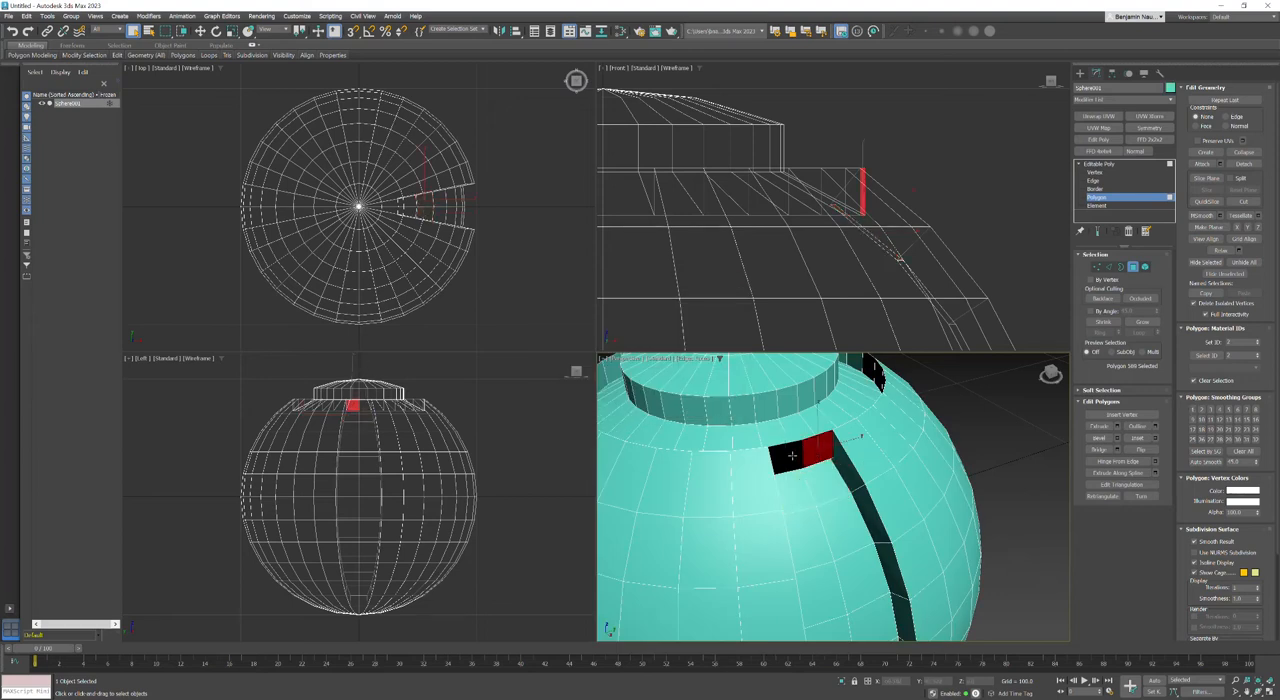
click(790, 457)
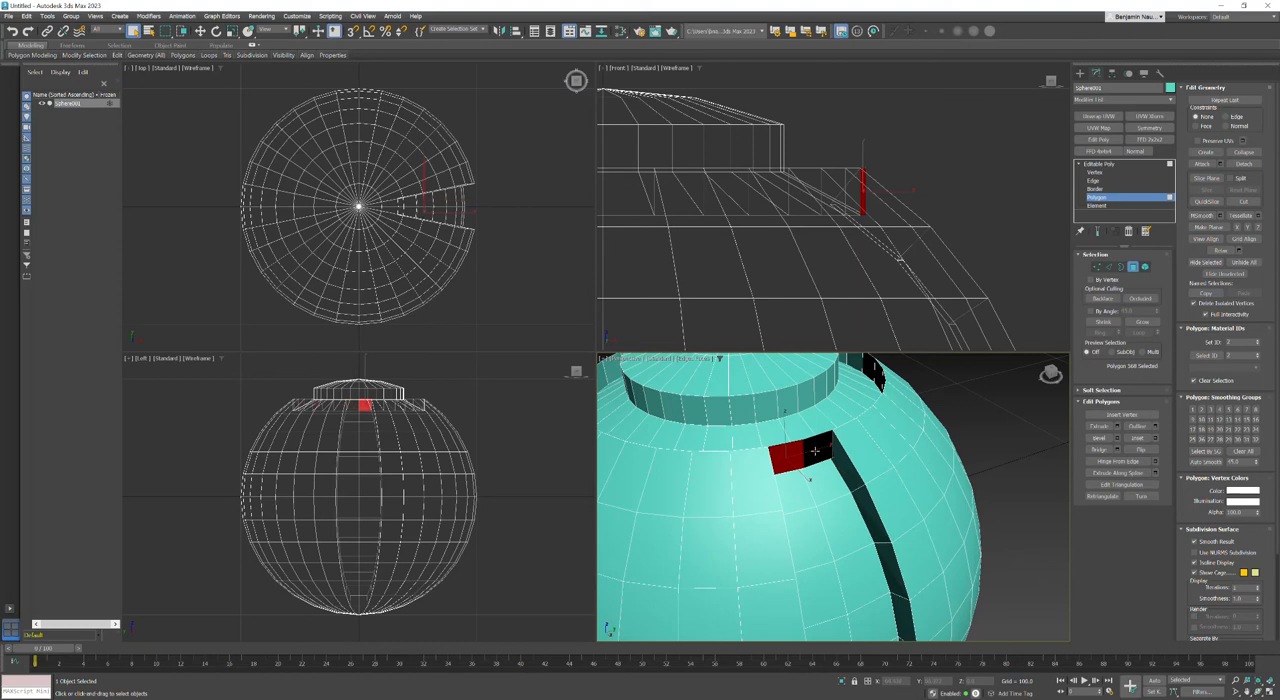
key(Delete)
key(ctrl+z)
key(ctrl+z)
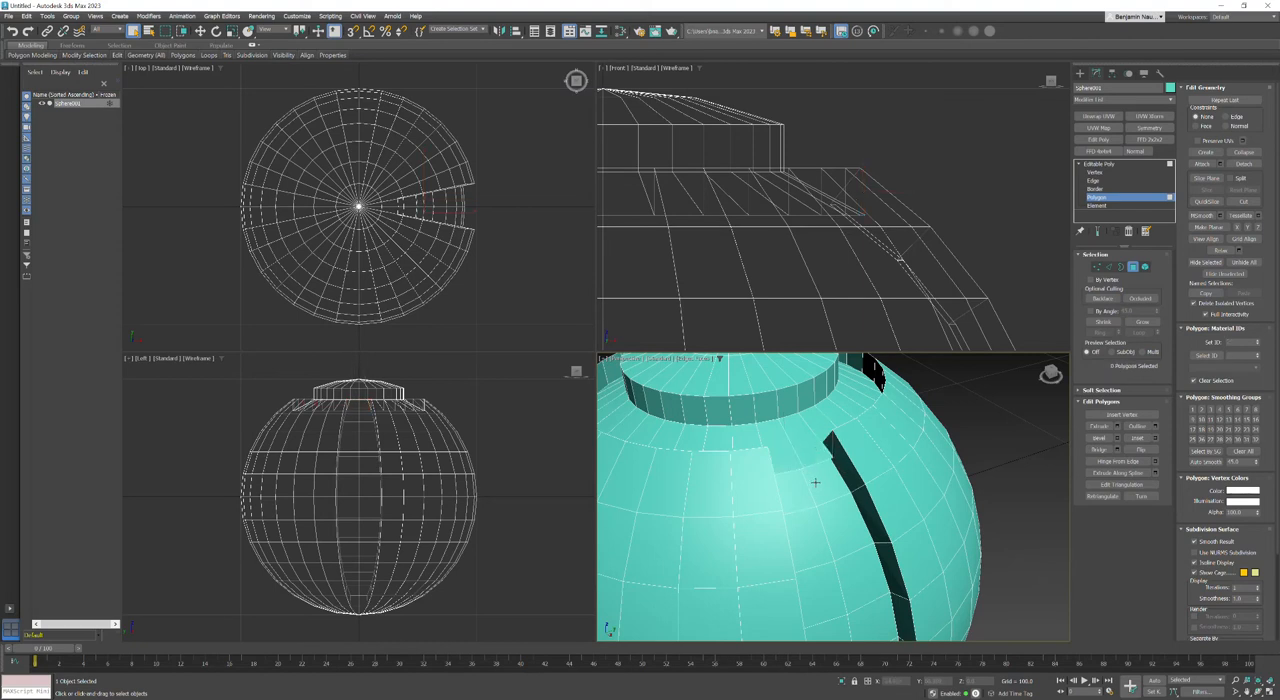
Step: Move the three vertices at the upper end of the channel floor outward and down in the Front view, close to the ring groove's edge
click(814, 483)
mouse_move(842, 498)
alt+middle_down()
mouse_move(828, 452)
mouse_move(837, 502)
mouse_move(852, 504)
alt+middle_up()
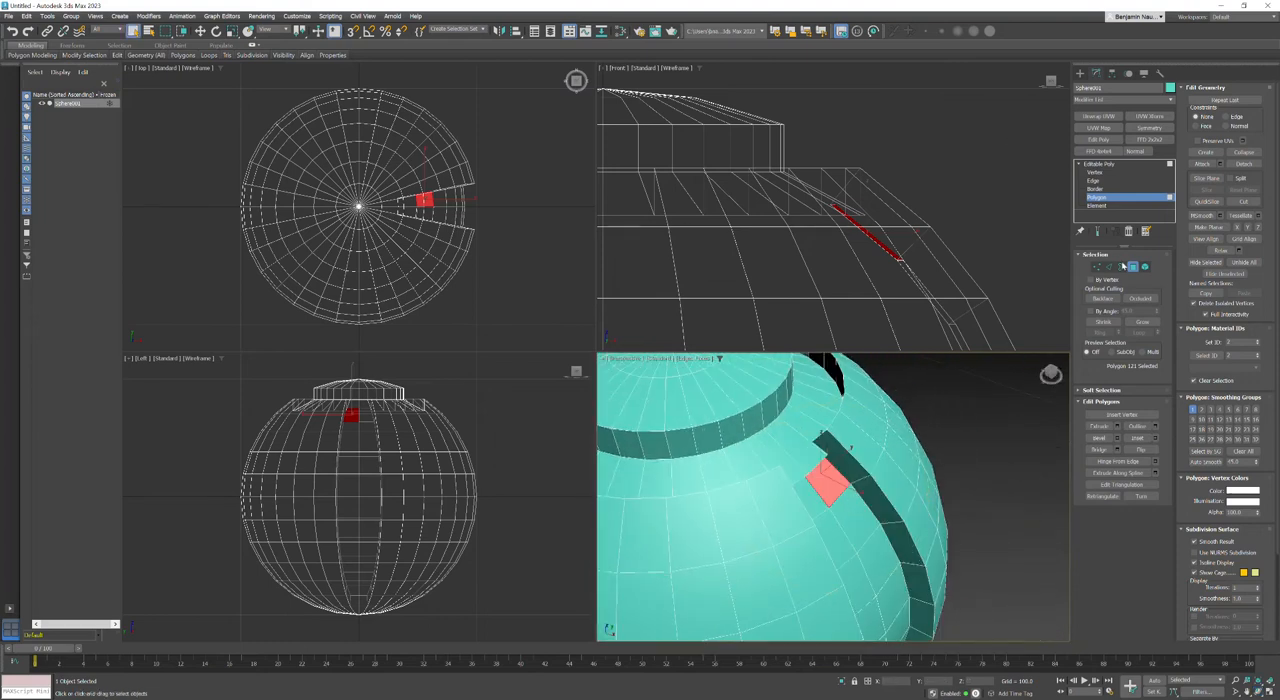
click(1097, 266)
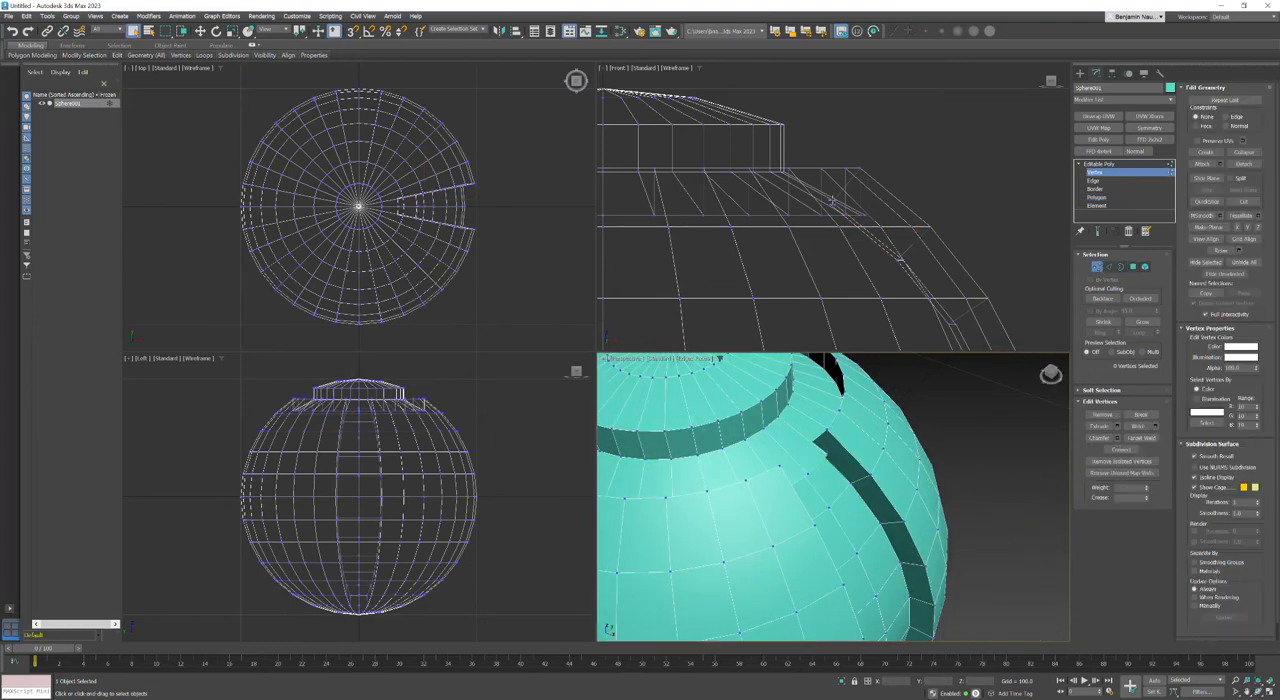
scroll(832, 200, up, 4)
drag(815, 205, 852, 230)
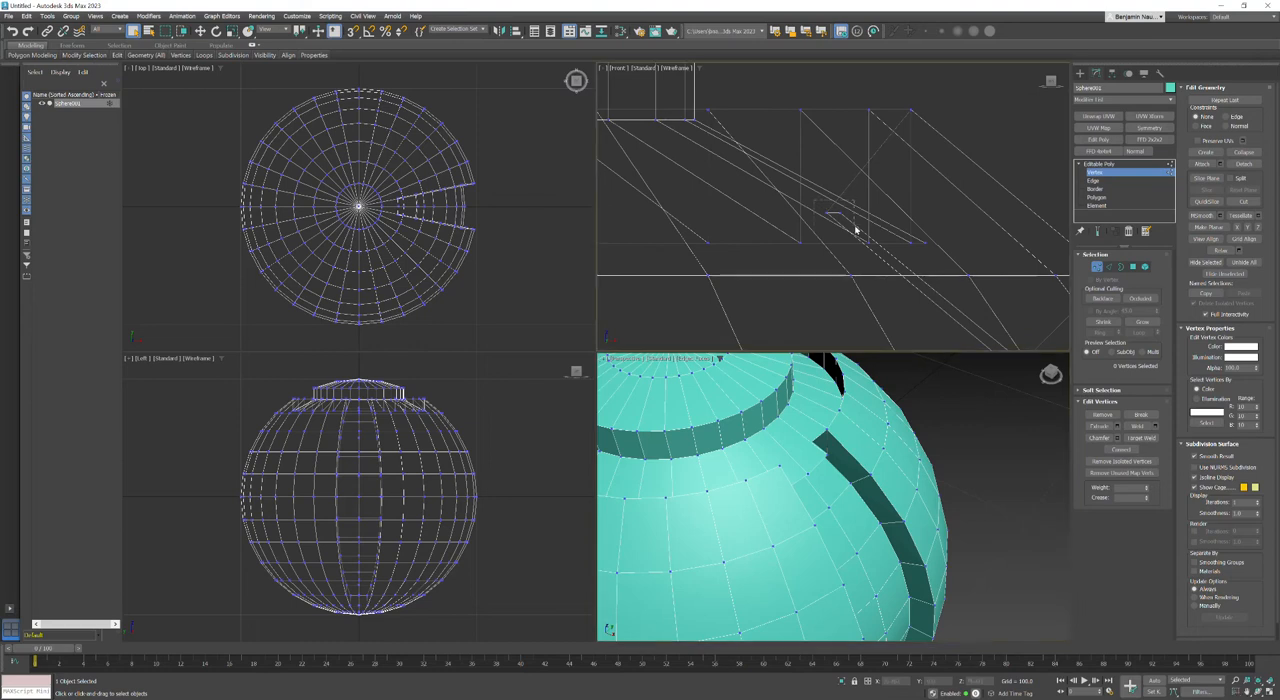
right_click(835, 212)
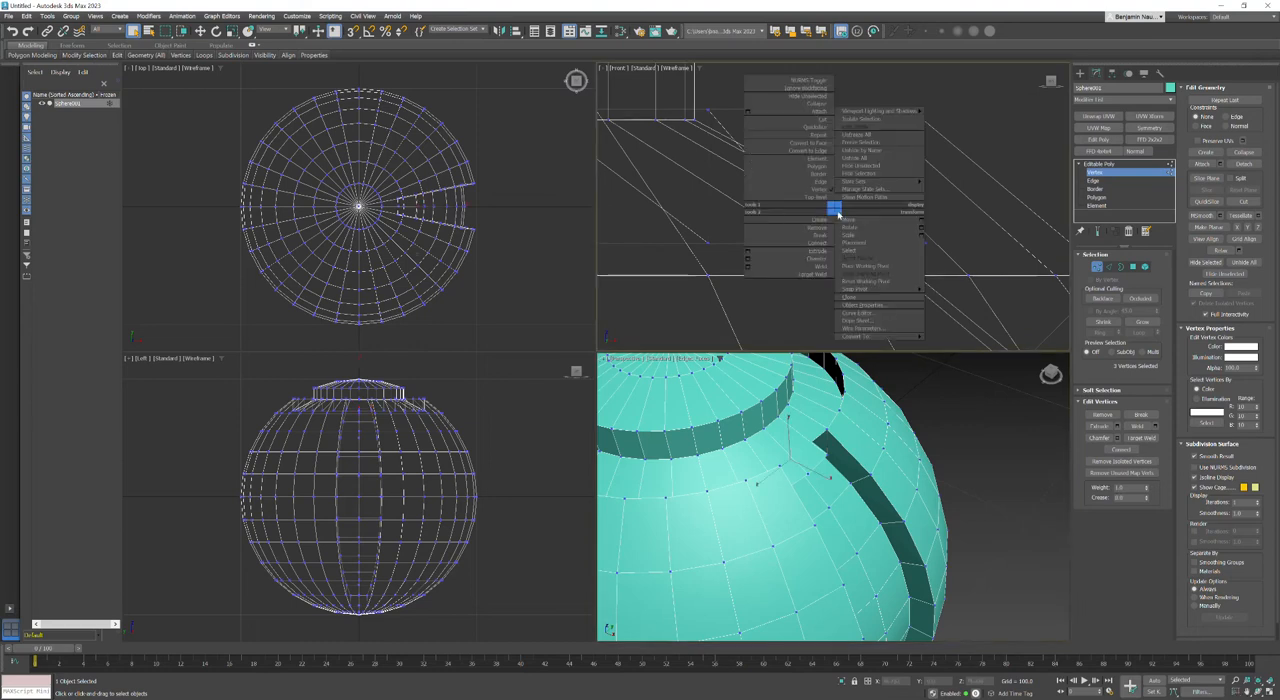
click(850, 216)
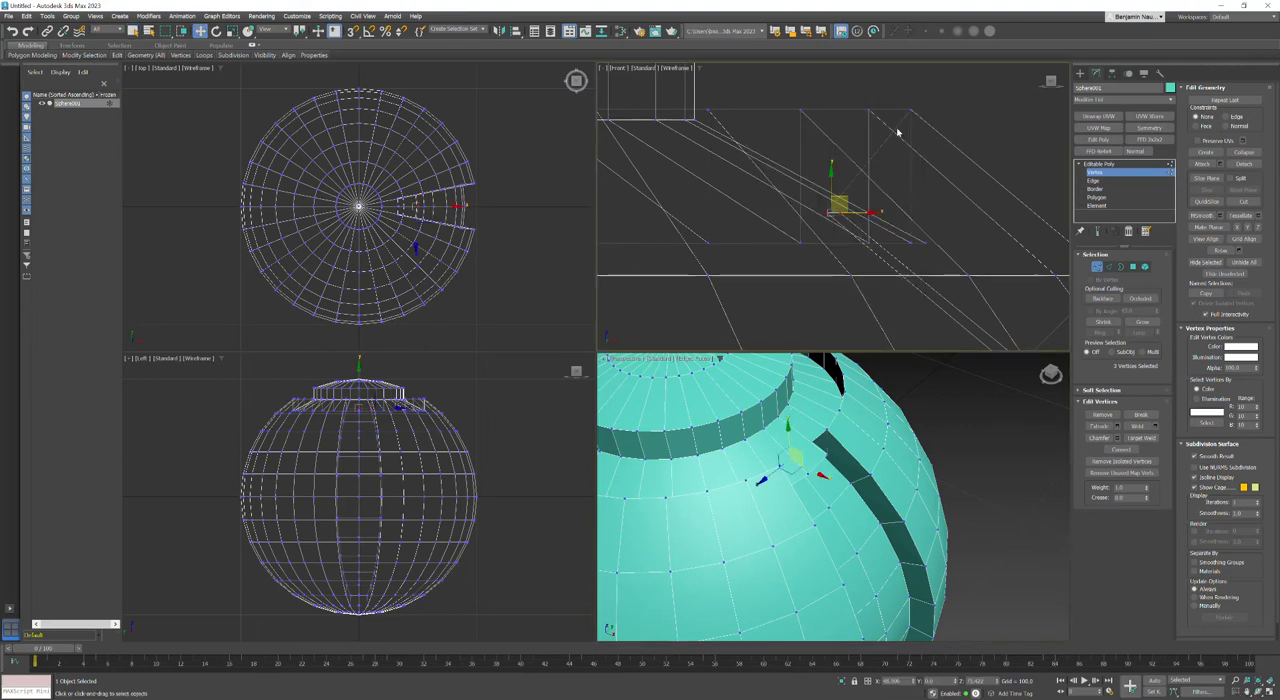
middle_drag(800, 474, 814, 482)
key(F3)
key(F3)
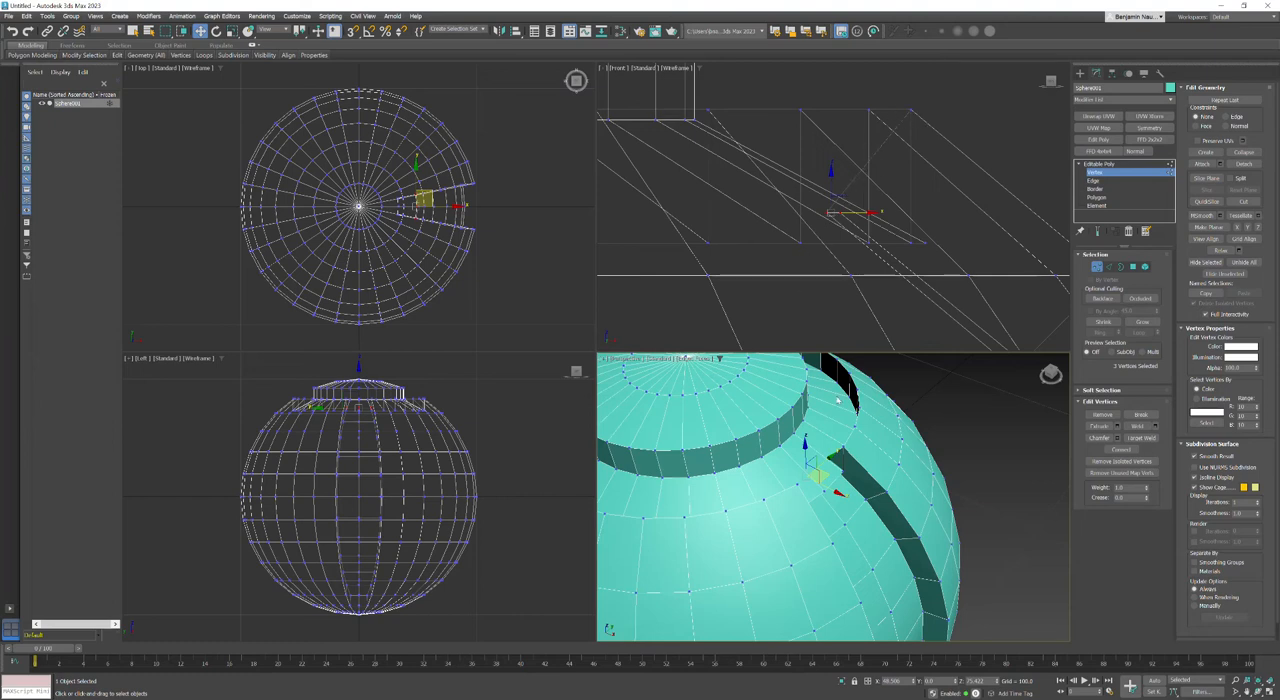
right_click(859, 179)
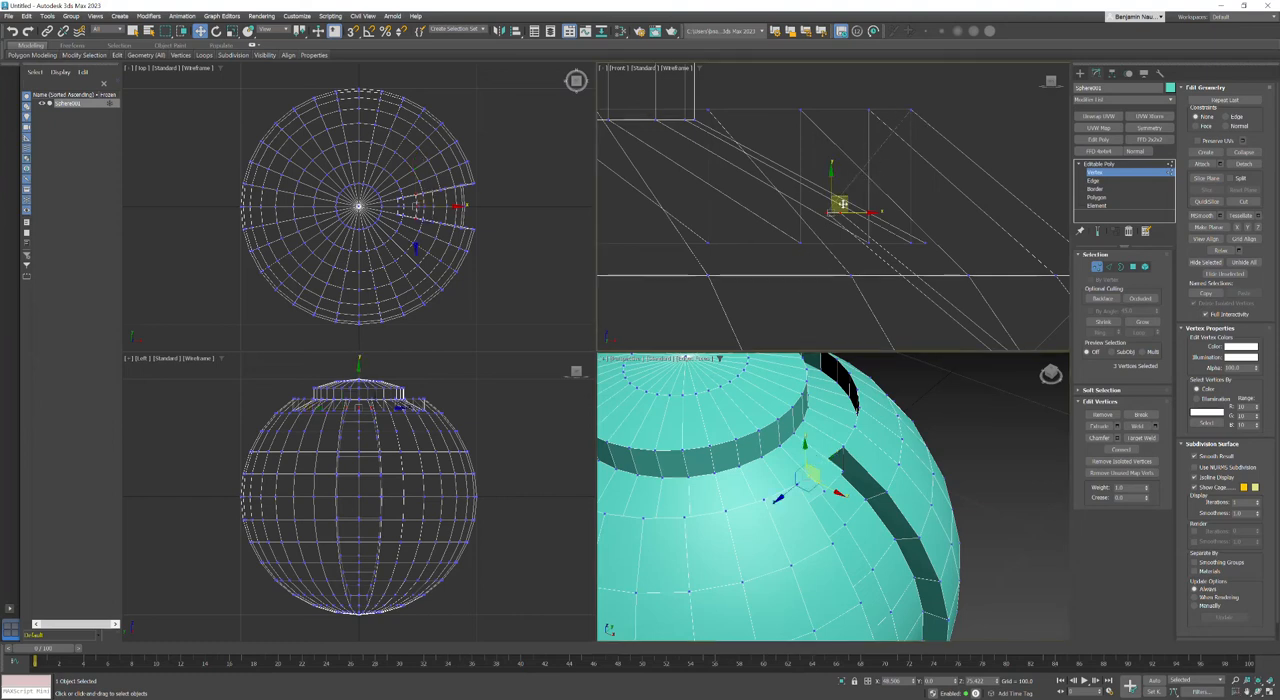
drag(845, 198, 949, 240)
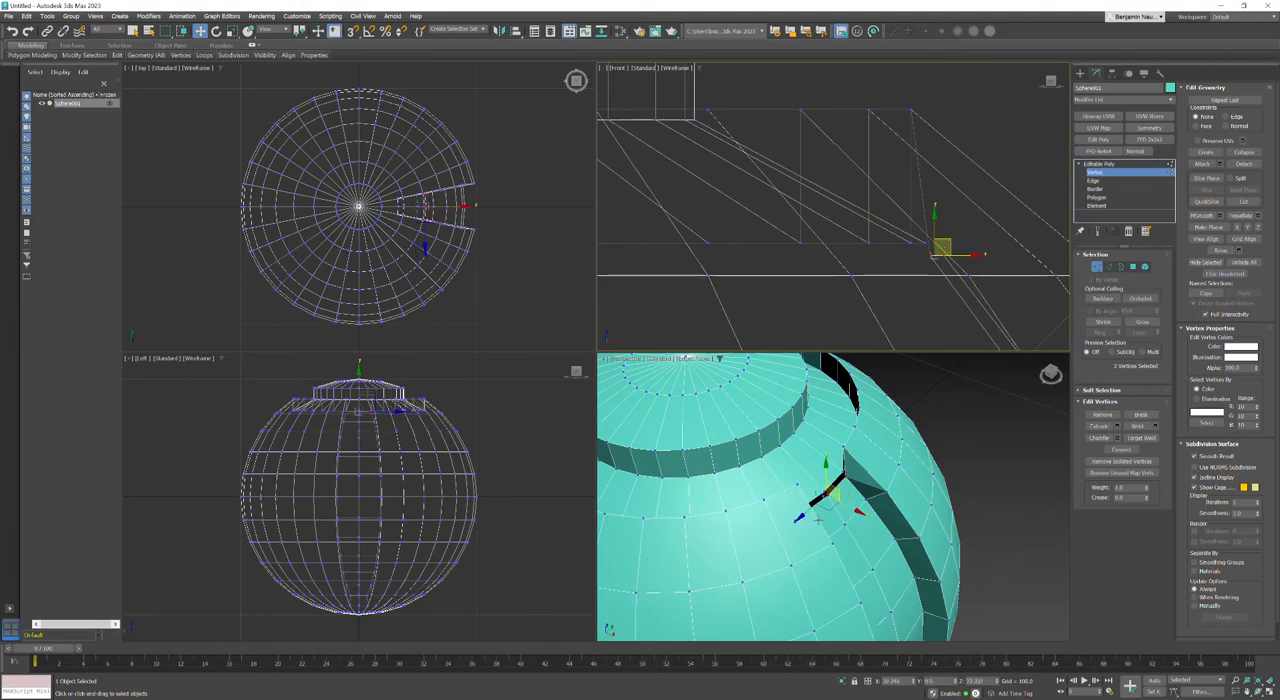
Step: Target Weld the two open edges at the channel floor's upper end to the matching edges of the ring groove, closing the gap
scroll(818, 518, up, 5)
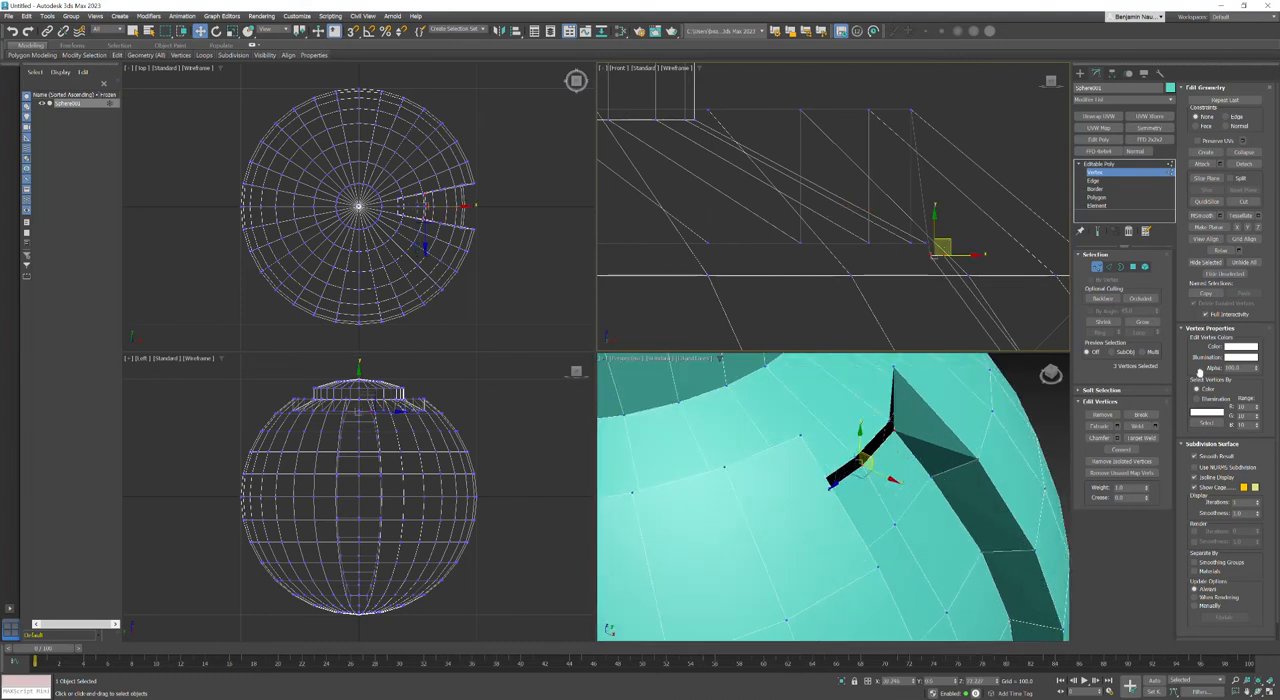
click(1132, 267)
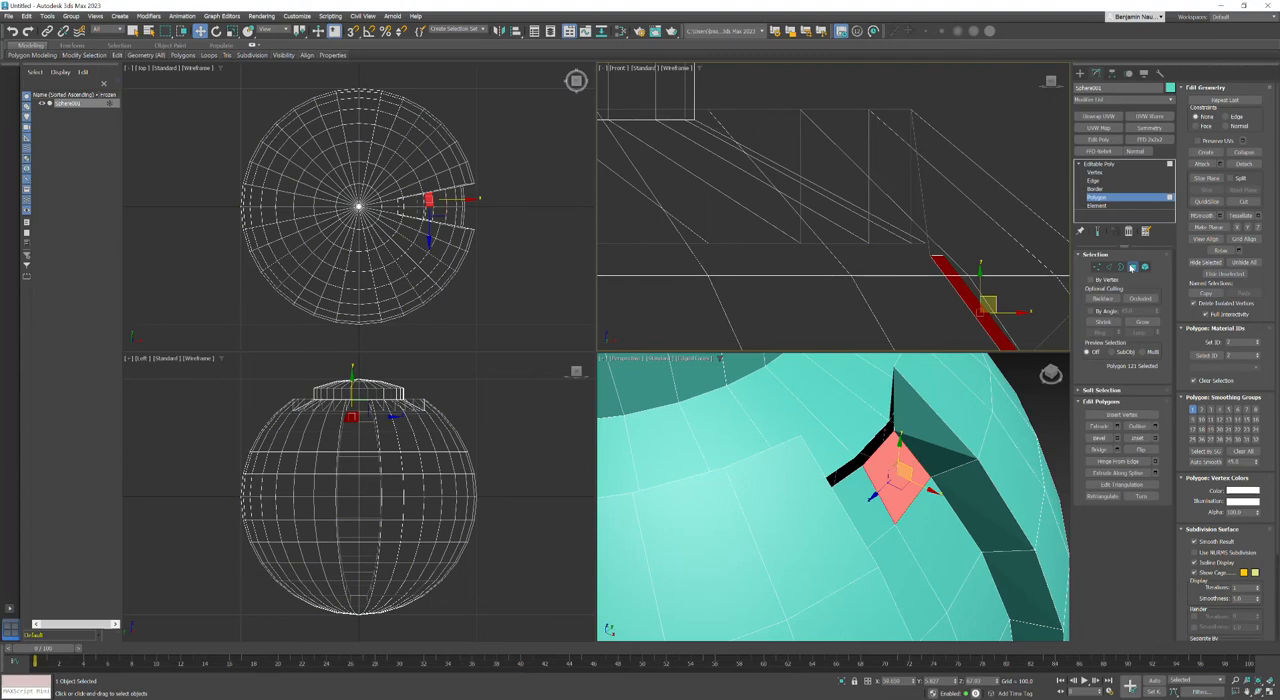
click(1108, 267)
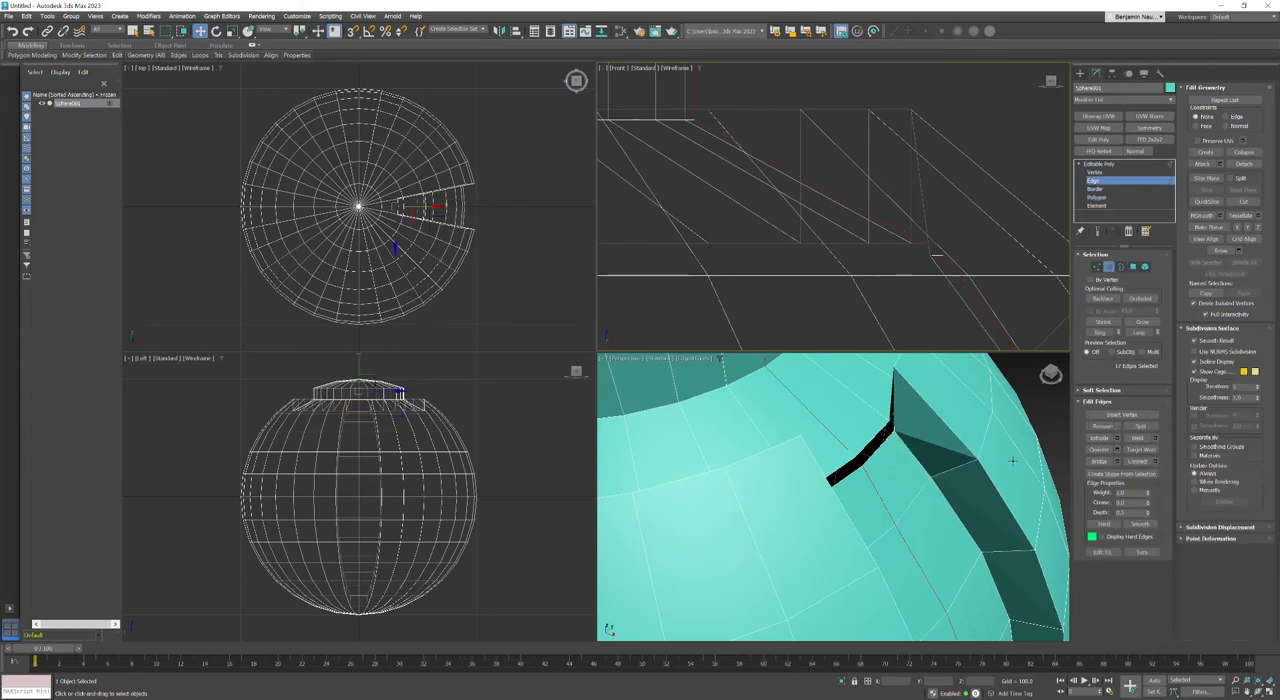
click(1048, 414)
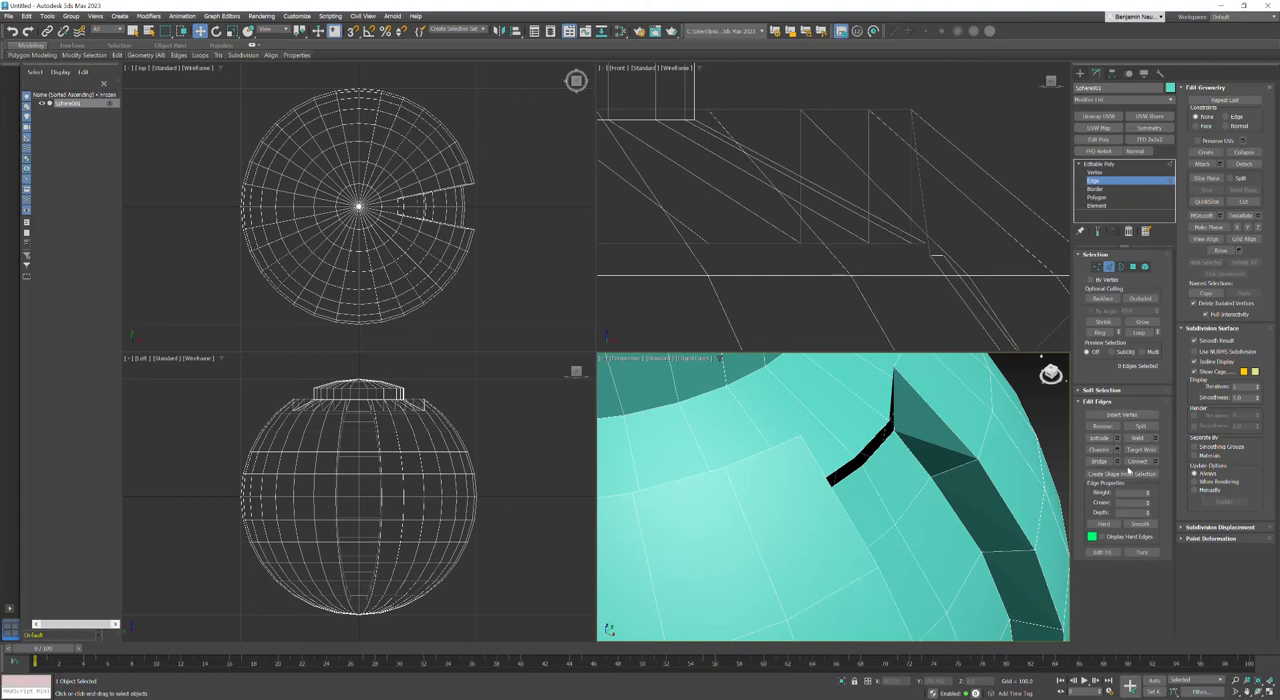
click(1141, 449)
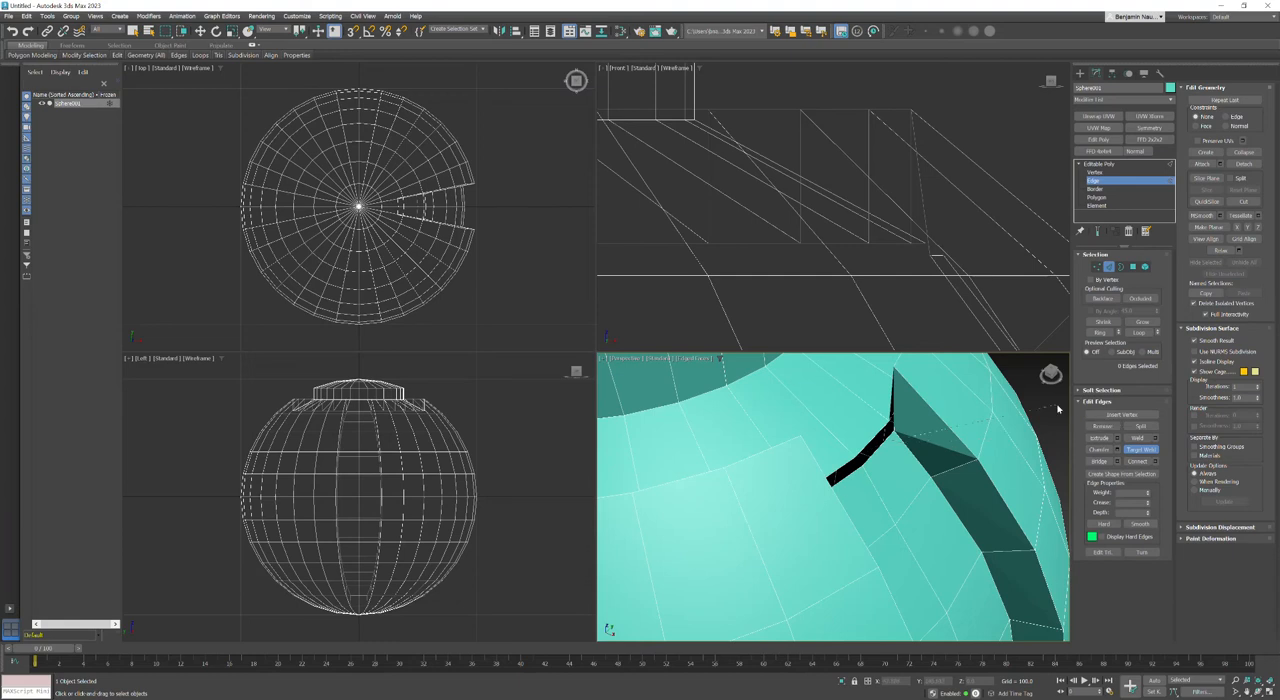
click(876, 433)
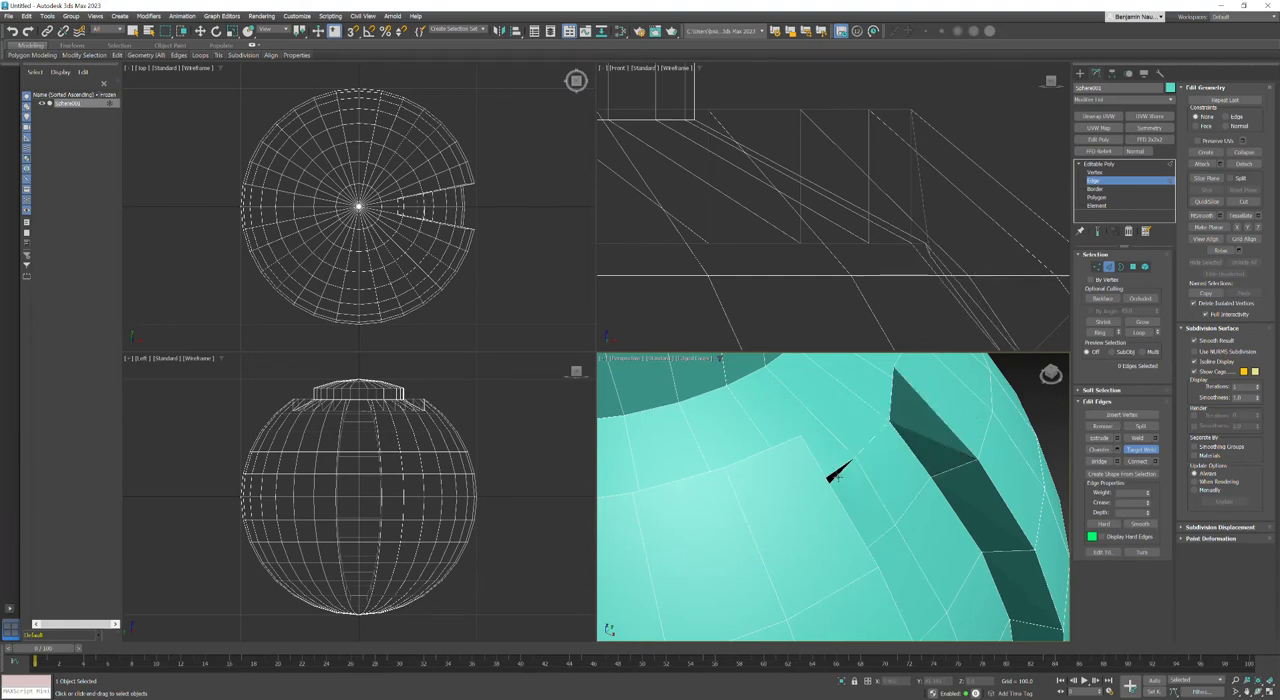
alt+middle_drag(834, 470, 642, 487)
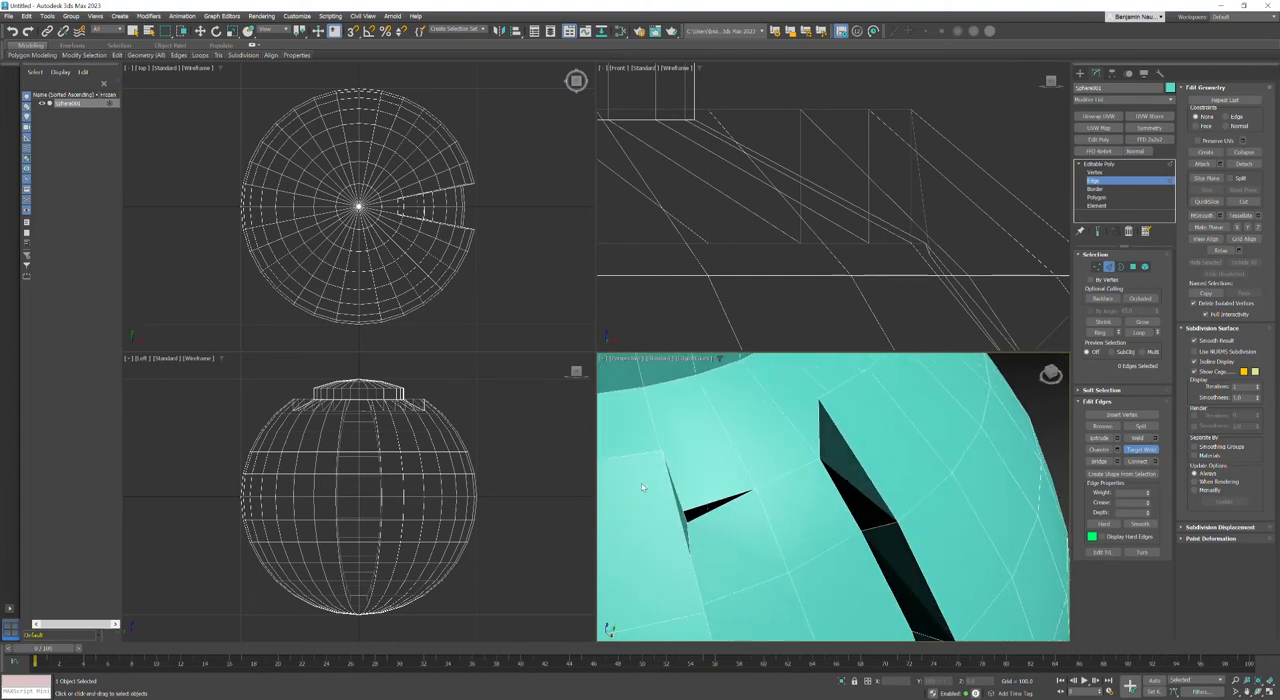
click(695, 505)
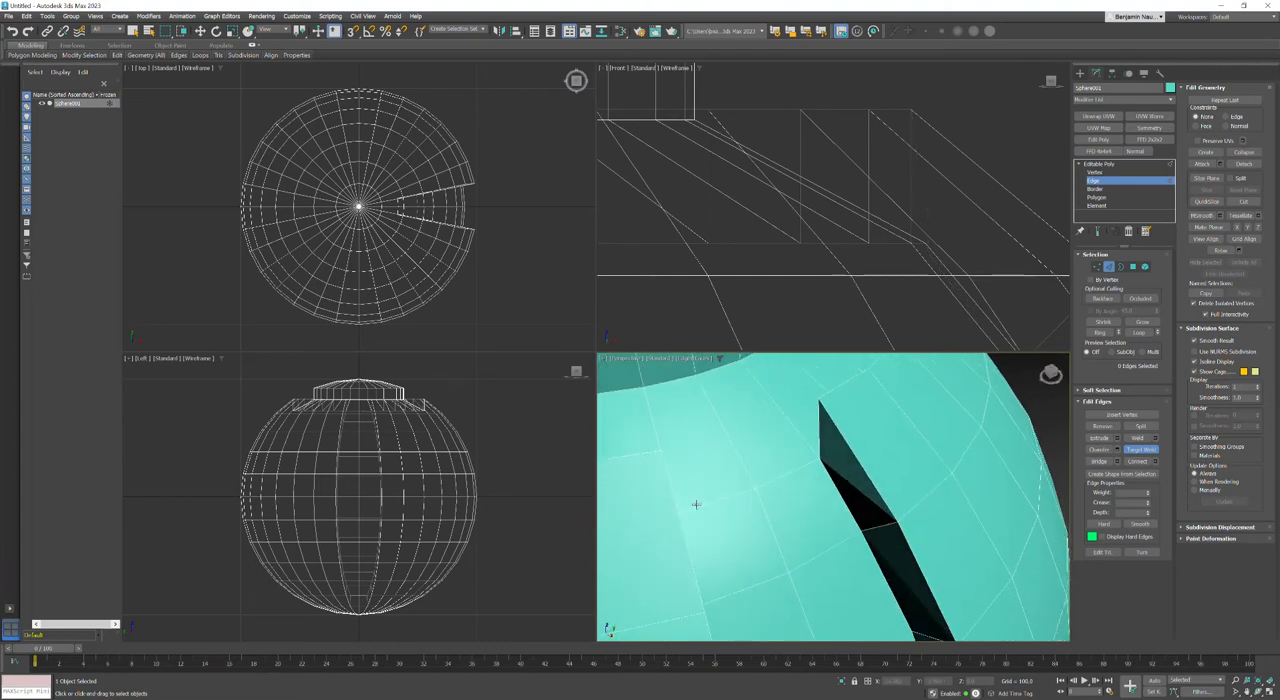
Step: Switch to Vertex level and select the middle vertex at the outer edge of the vertical channel's floor in the Top view
click(545, 300)
key(w)
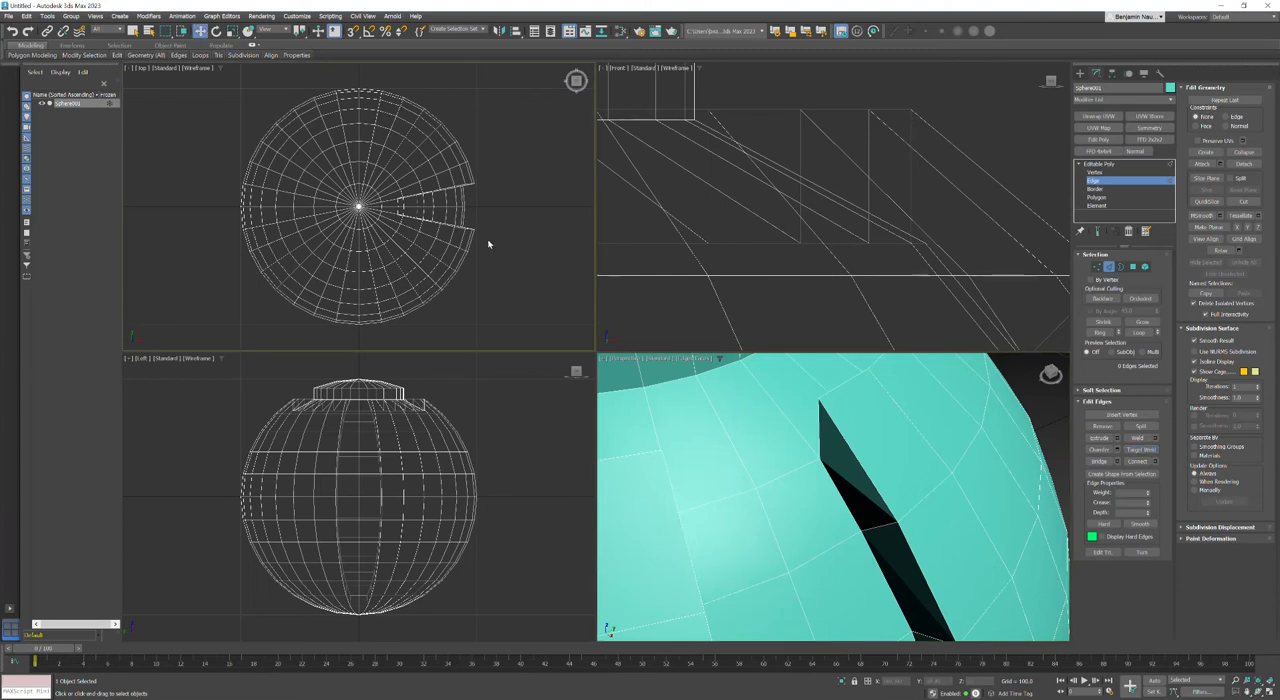
middle_drag(437, 257, 480, 199)
scroll(449, 207, up, 2)
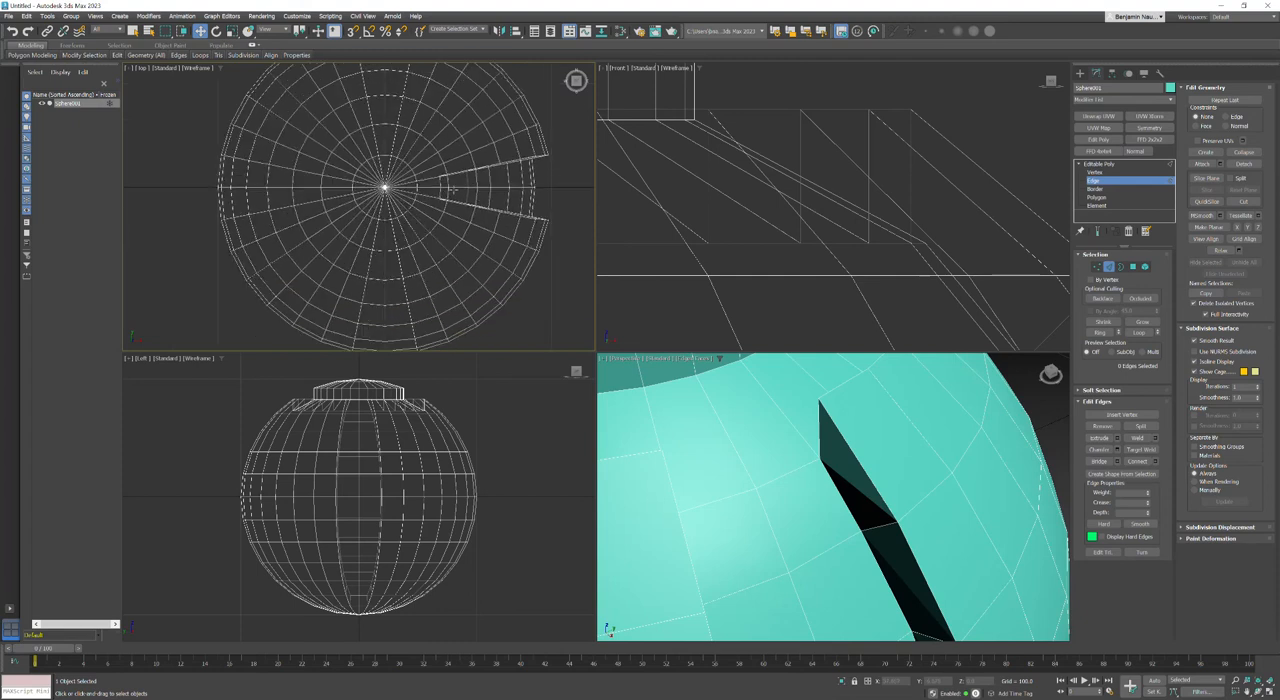
right_click(549, 206)
click(1089, 166)
click(1092, 173)
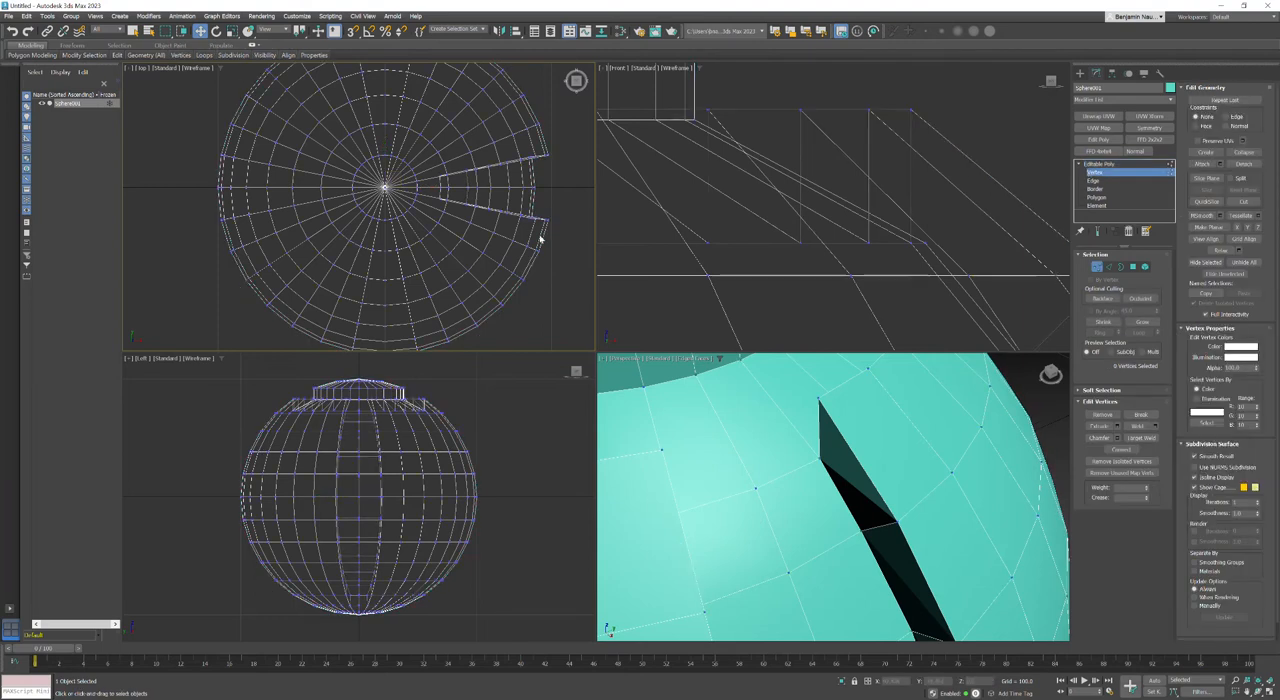
drag(524, 170, 563, 186)
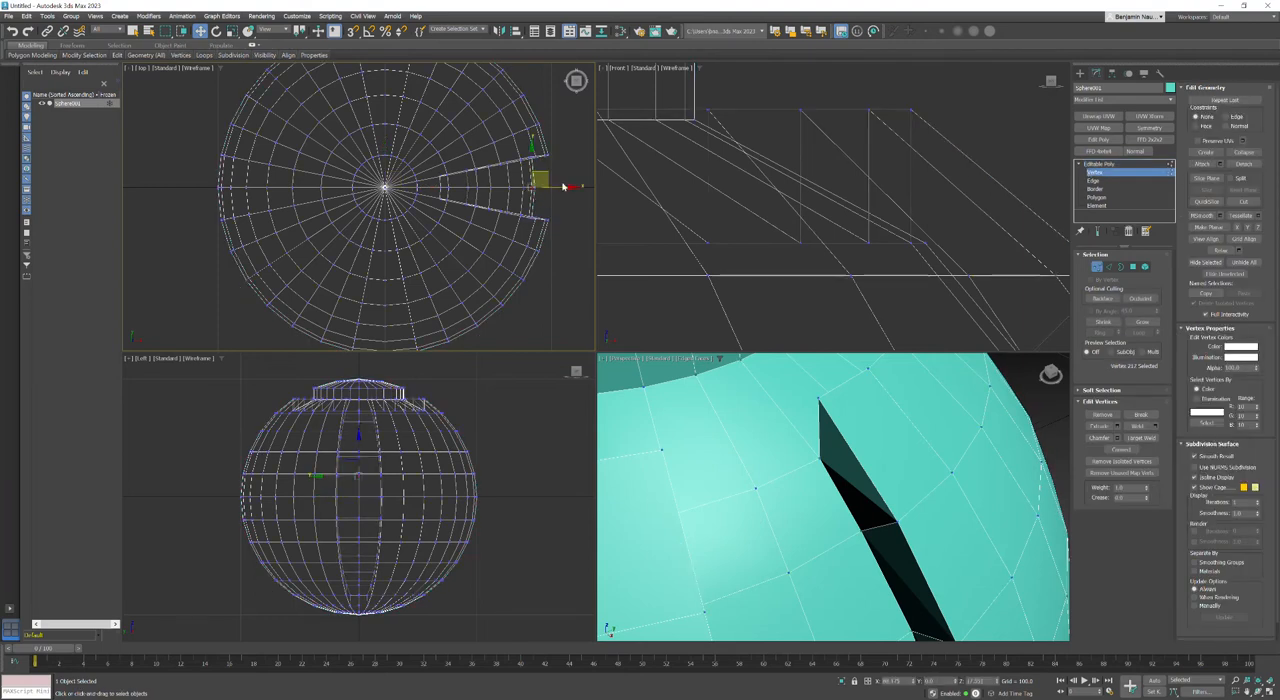
middle_drag(541, 225, 523, 258)
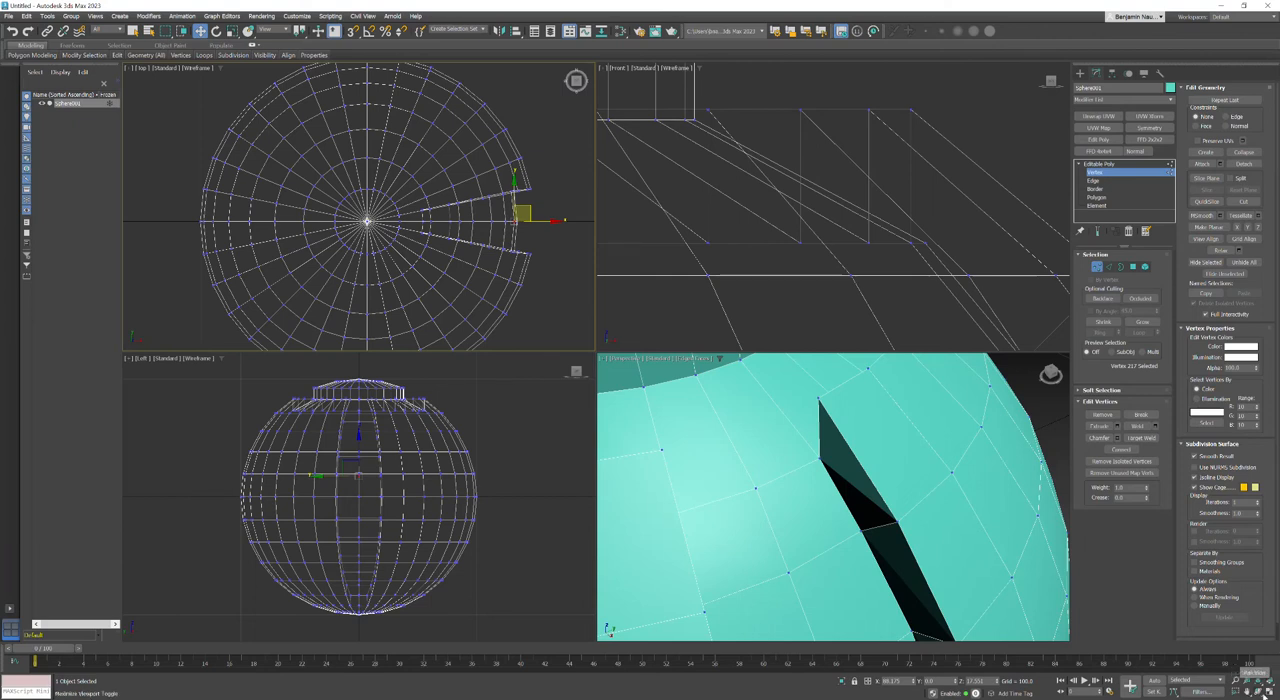
Step: Make the vertices along the vertical channel's +Y side wall planar in Y and shift them along Y toward the channel's centre line
click(1266, 690)
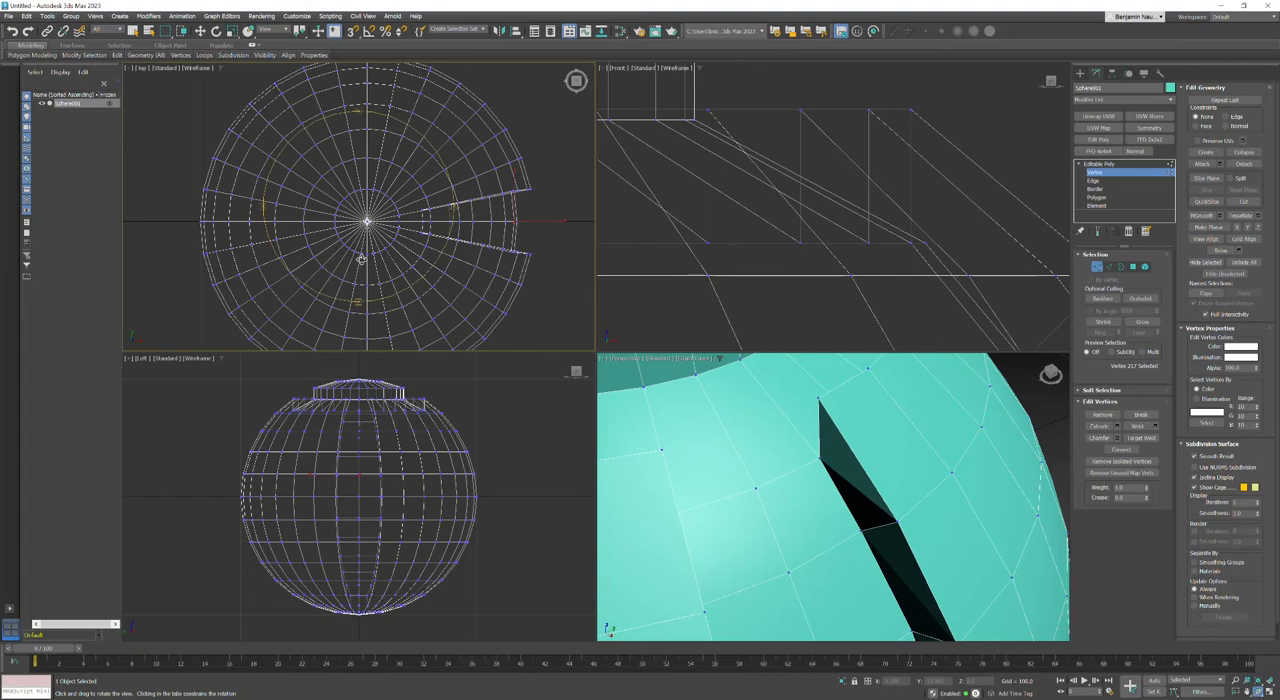
drag(327, 237, 374, 200)
key(t)
drag(421, 104, 450, 108)
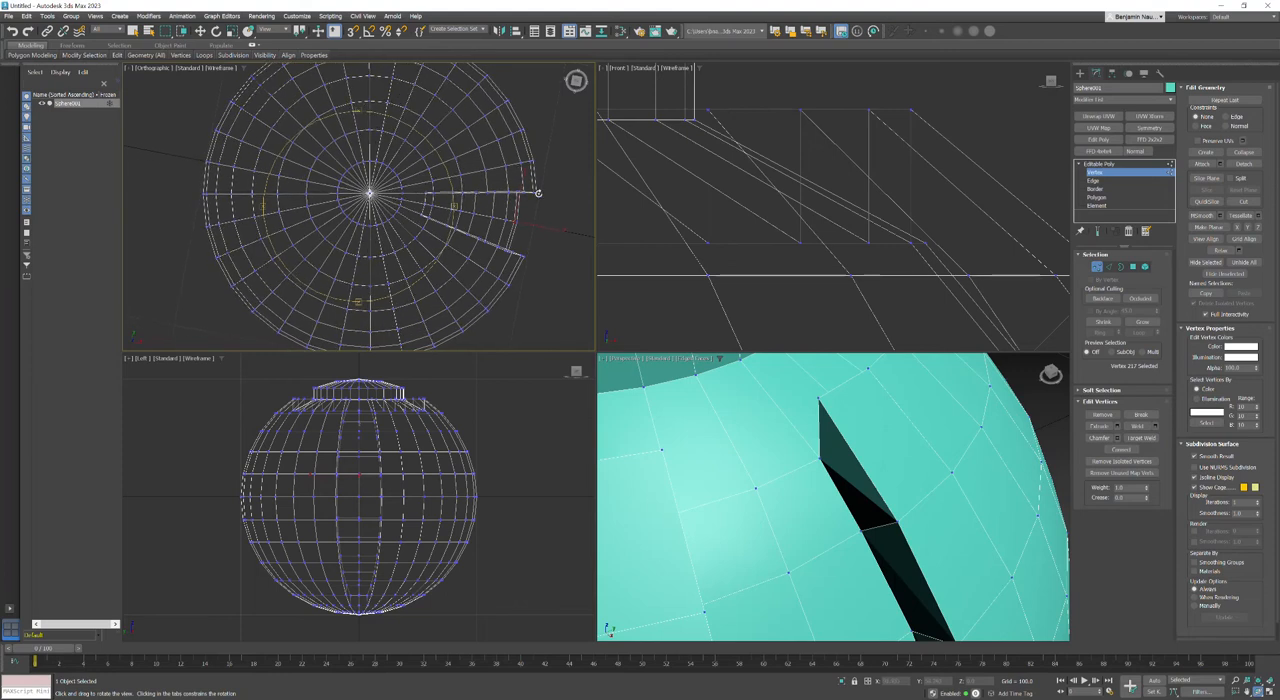
key(w)
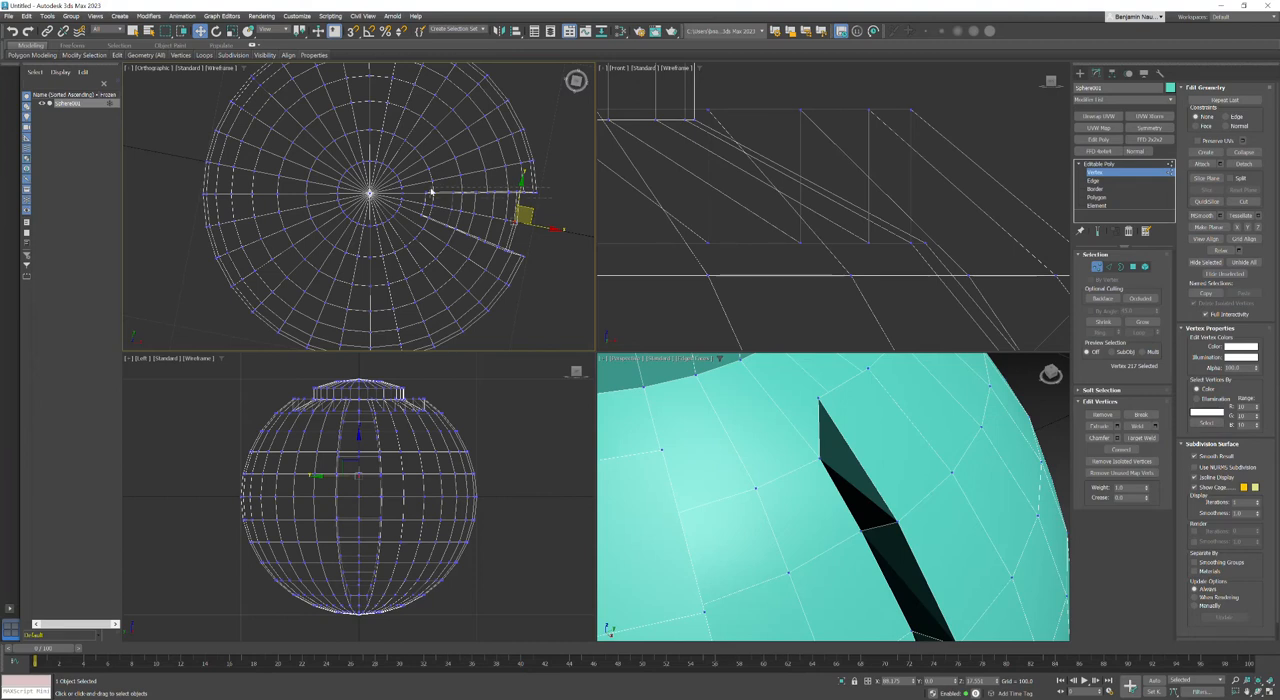
drag(410, 188, 413, 188)
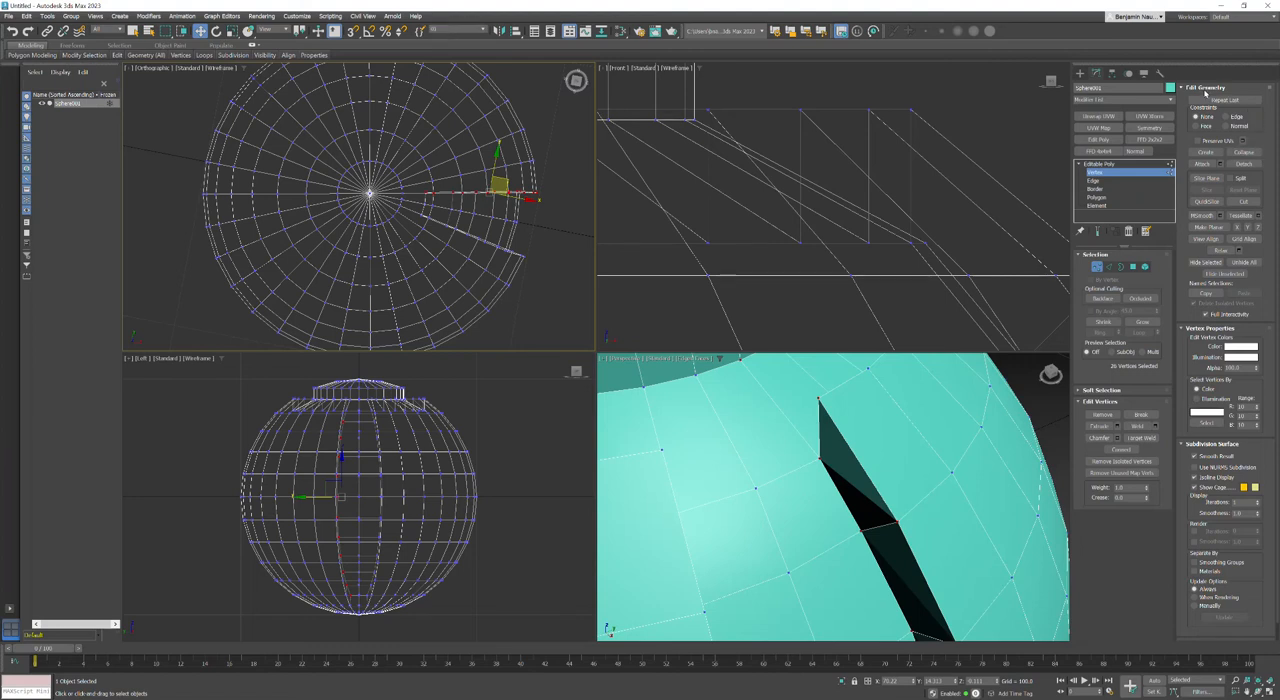
click(1248, 228)
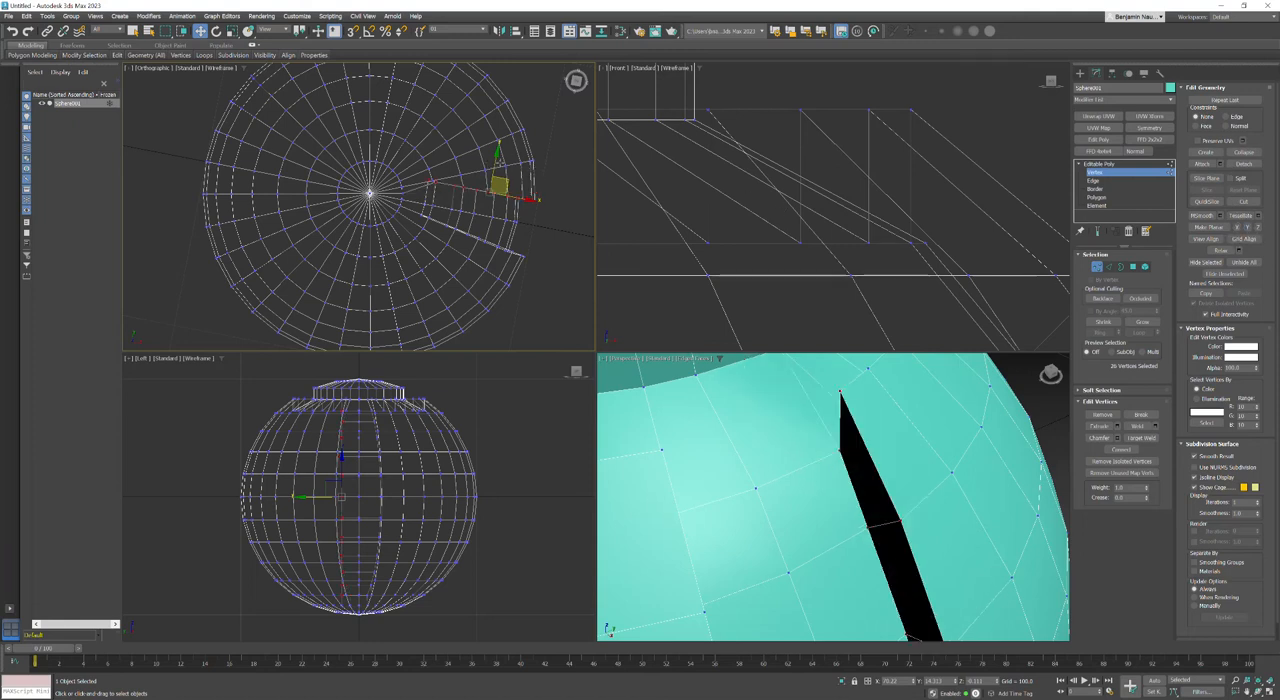
drag(494, 160, 487, 182)
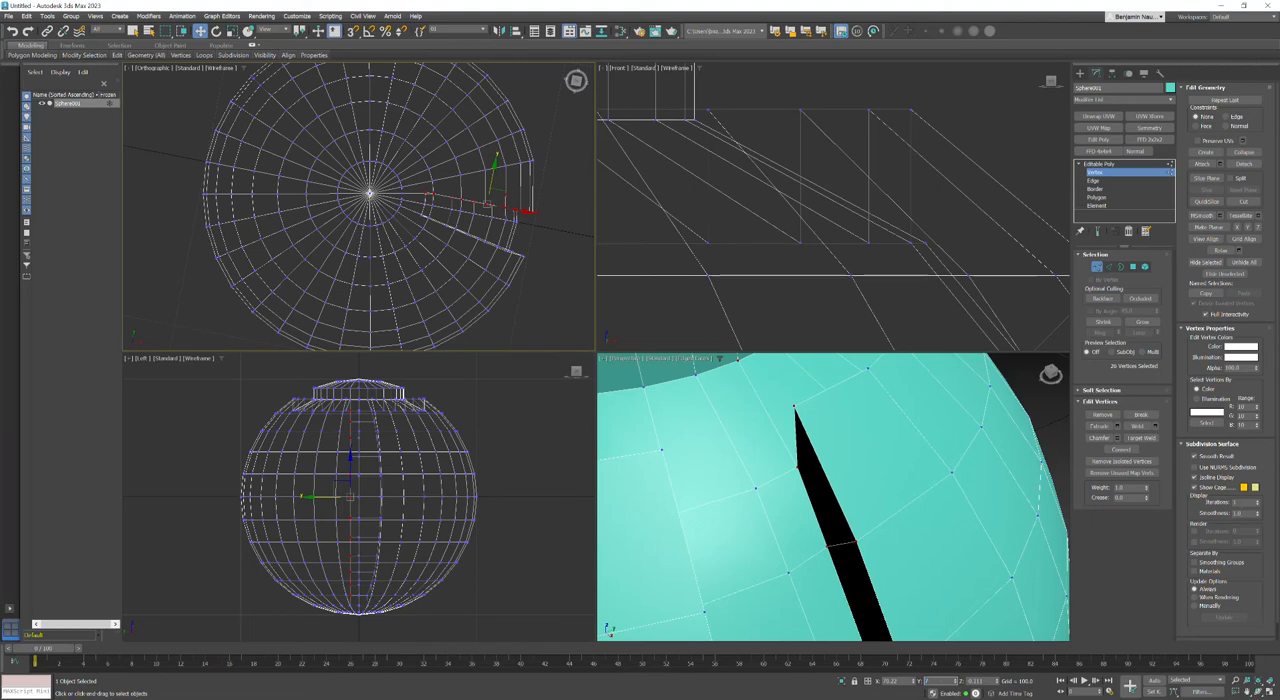
key(Return)
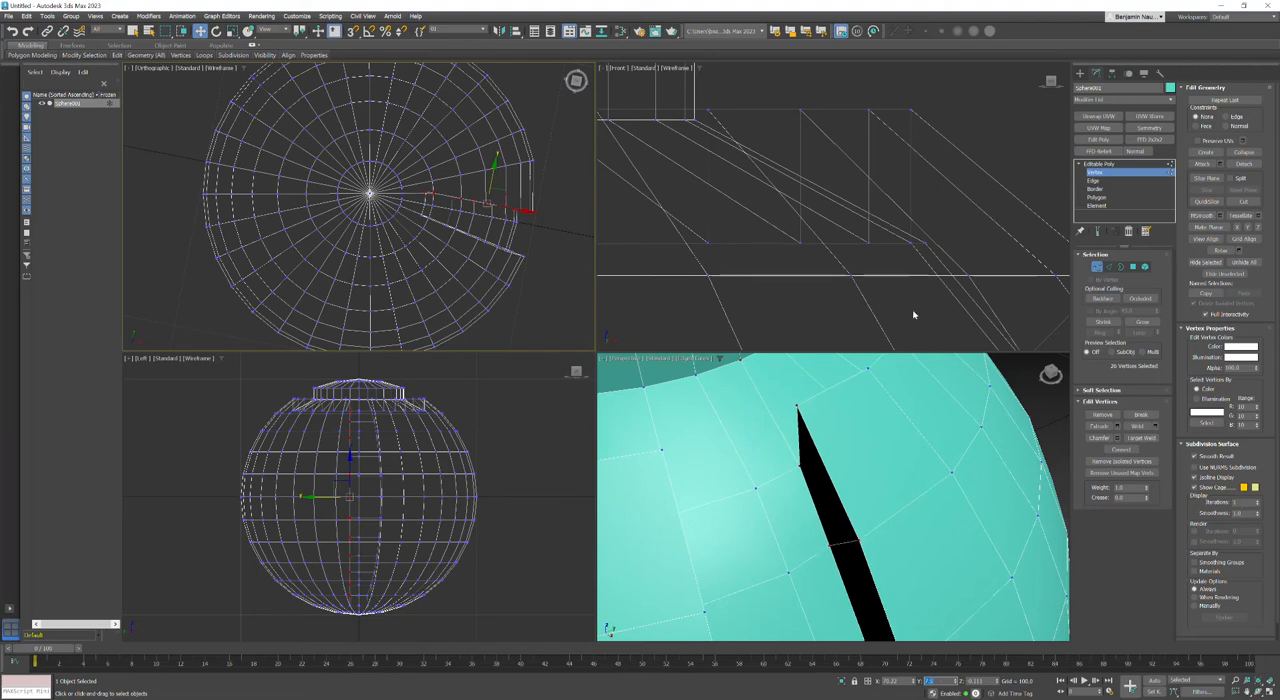
Step: Make the vertices along the vertical channel's -Y side wall planar in Y and set their Y position to -7.5
right_click(1268, 691)
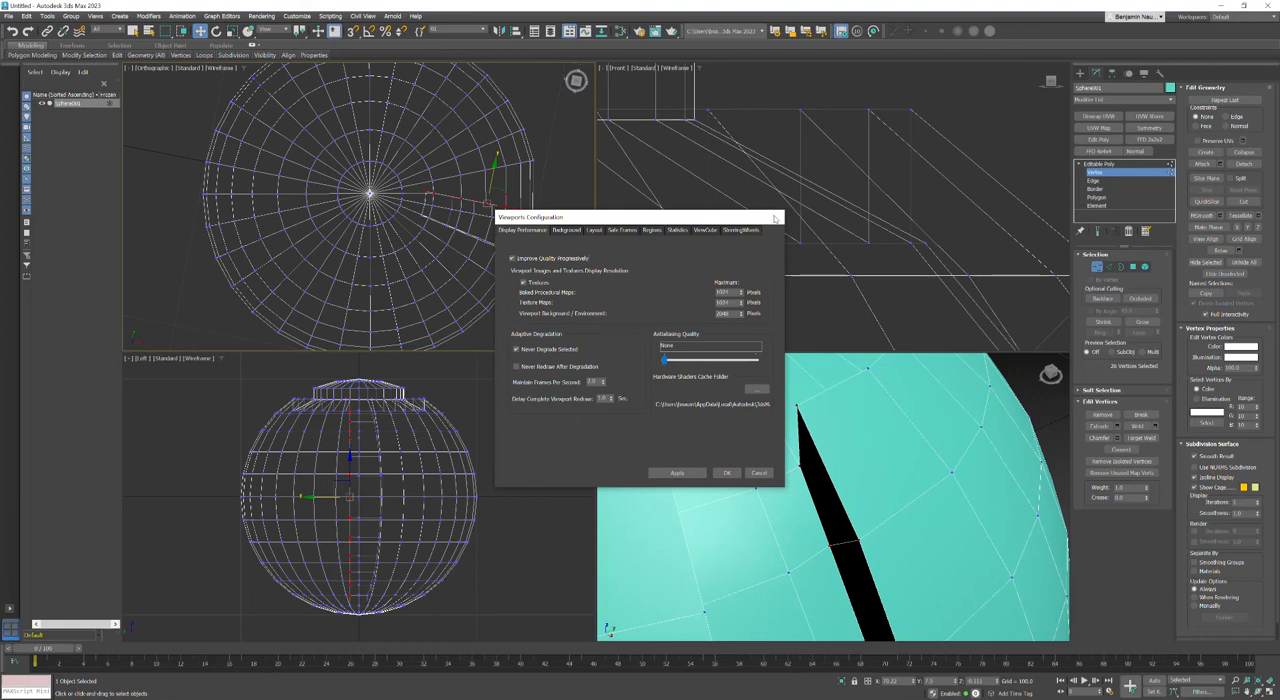
click(775, 218)
click(1265, 690)
drag(534, 323, 560, 234)
key(w)
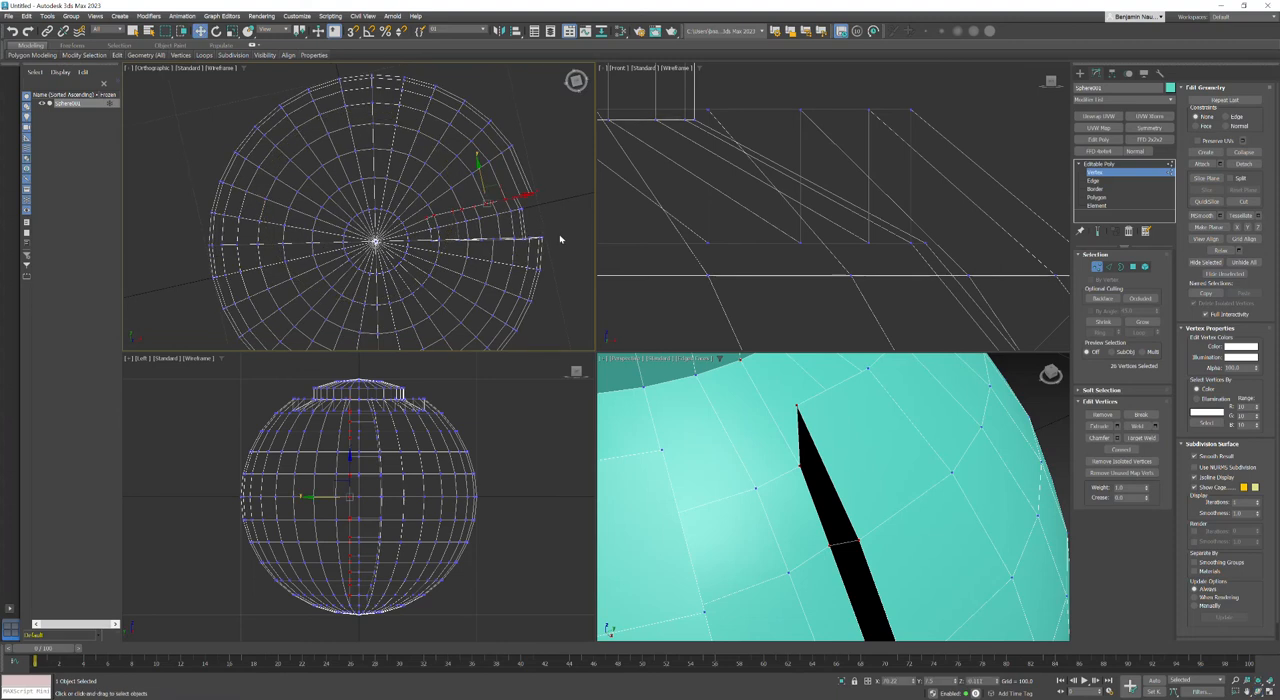
click(423, 244)
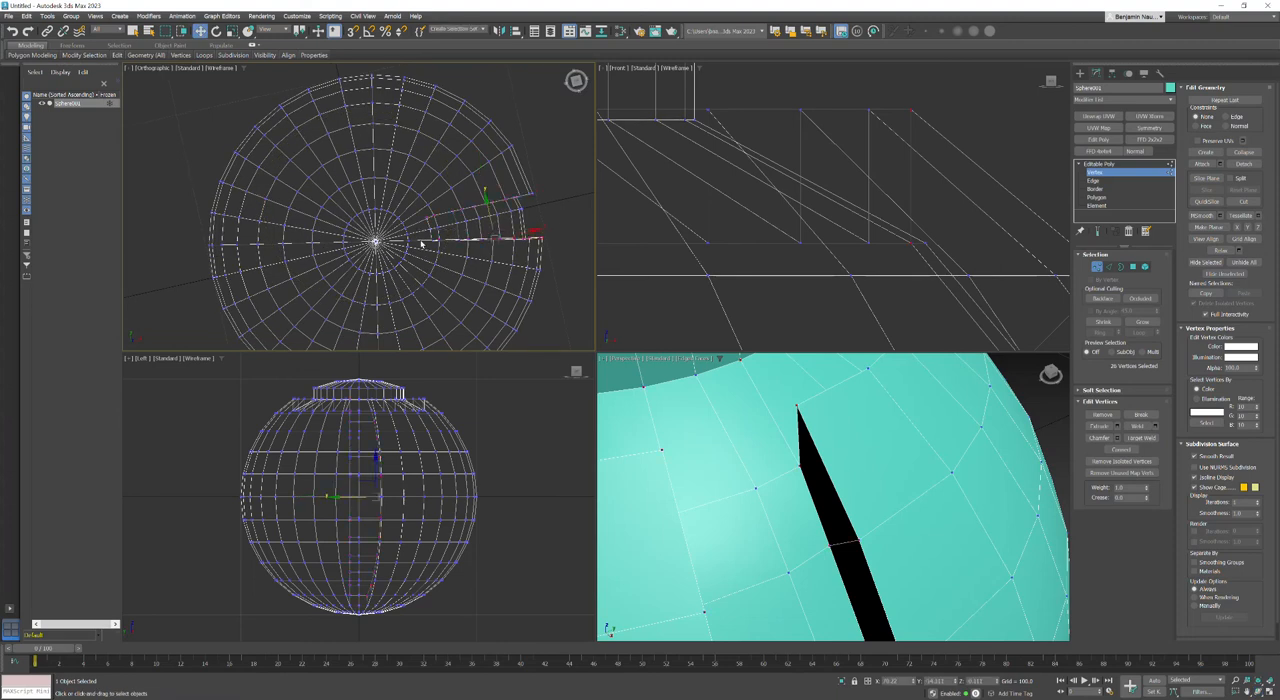
scroll(427, 241, up, 3)
middle_drag(476, 264, 345, 198)
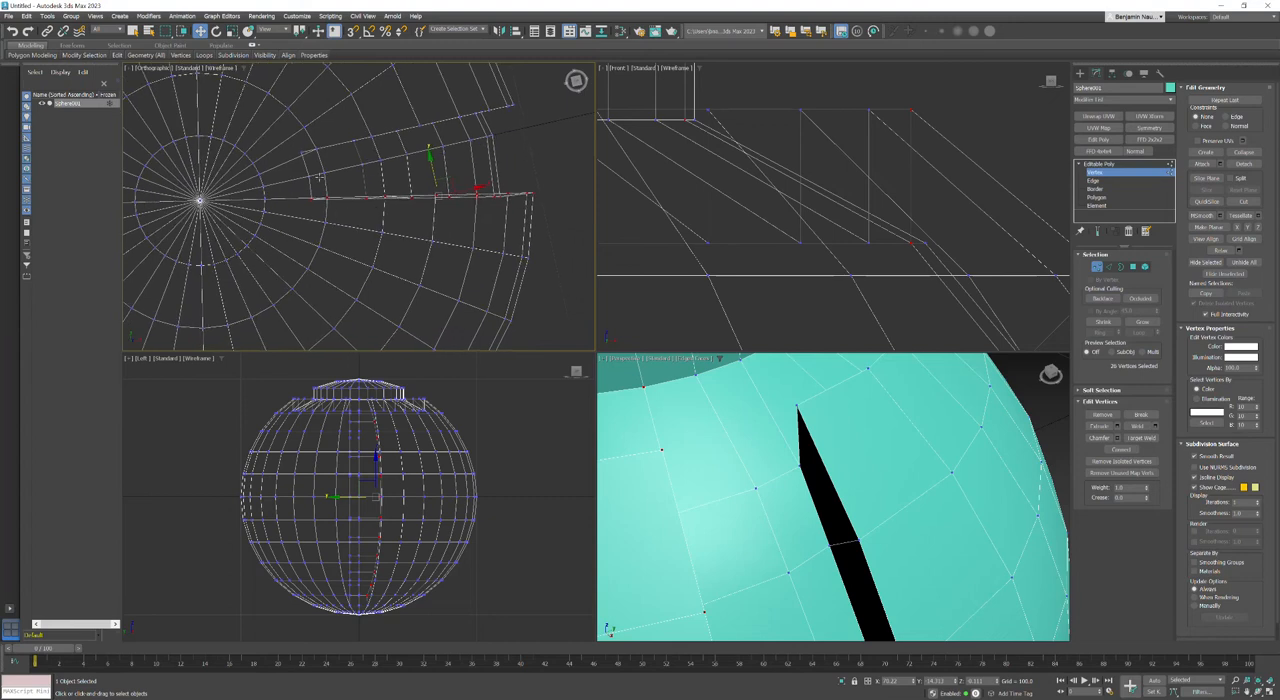
click(1248, 229)
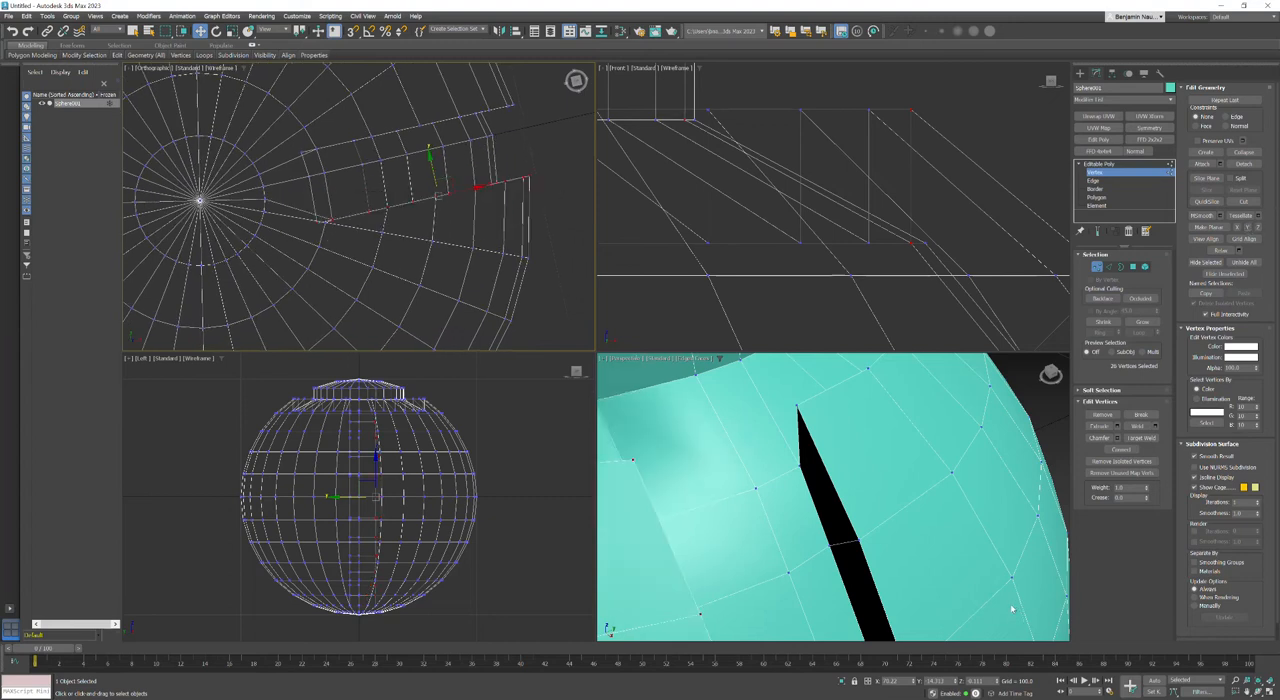
drag(945, 684, 893, 682)
key(BackSpace)
text(-7.5)
key(Return)
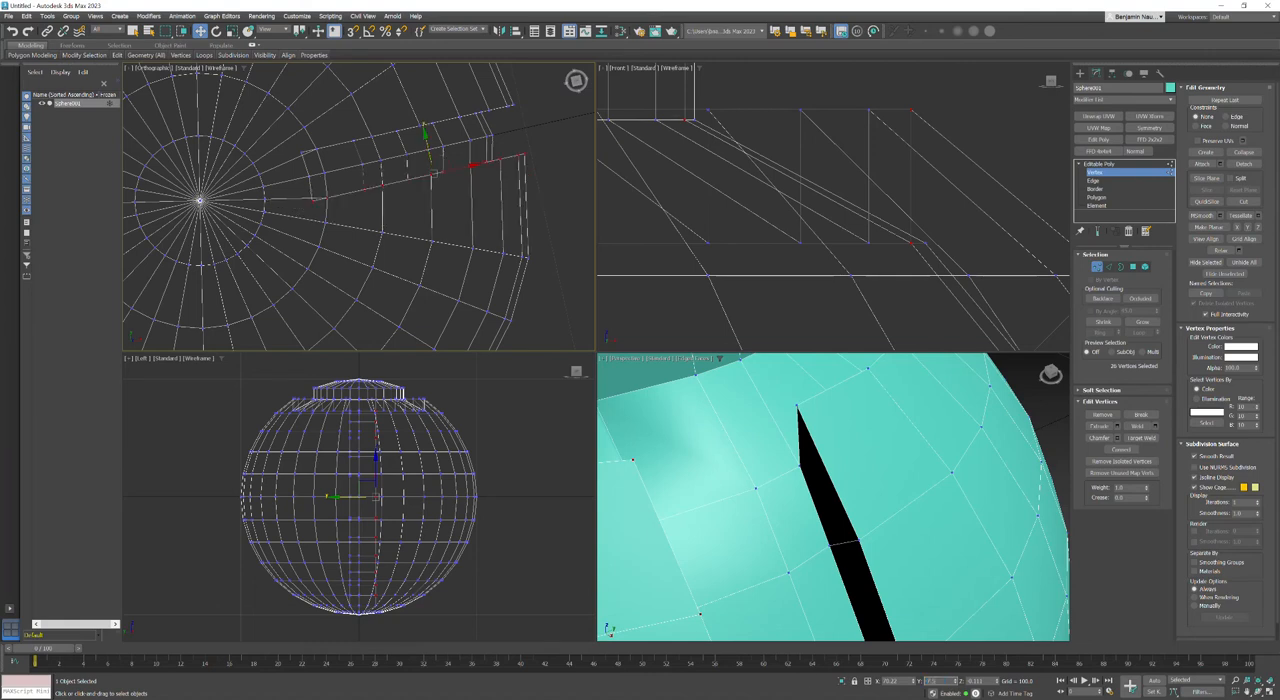
Step: Deselect the vertices and inspect the straightened channel and its junction with the ring groove from the front and above
click(402, 248)
scroll(402, 248, down, 2)
scroll(850, 490, up, 1)
scroll(783, 436, down, 5)
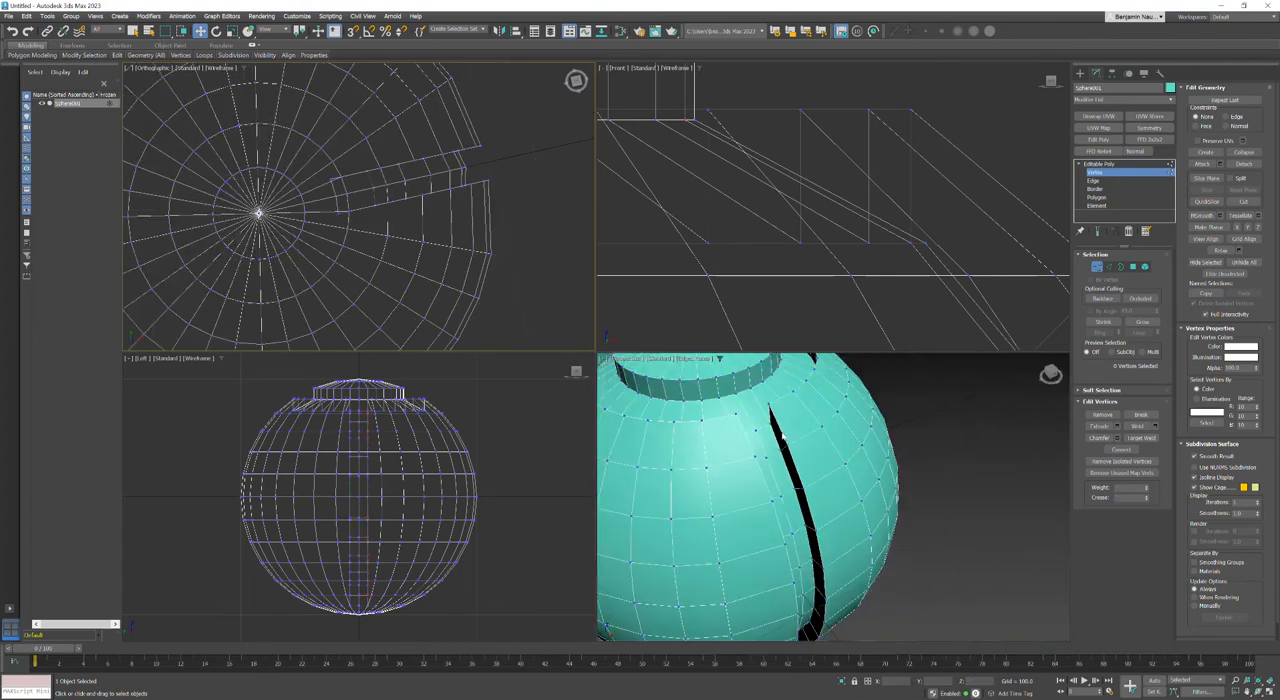
scroll(783, 436, down, 2)
middle_drag(857, 447, 910, 466)
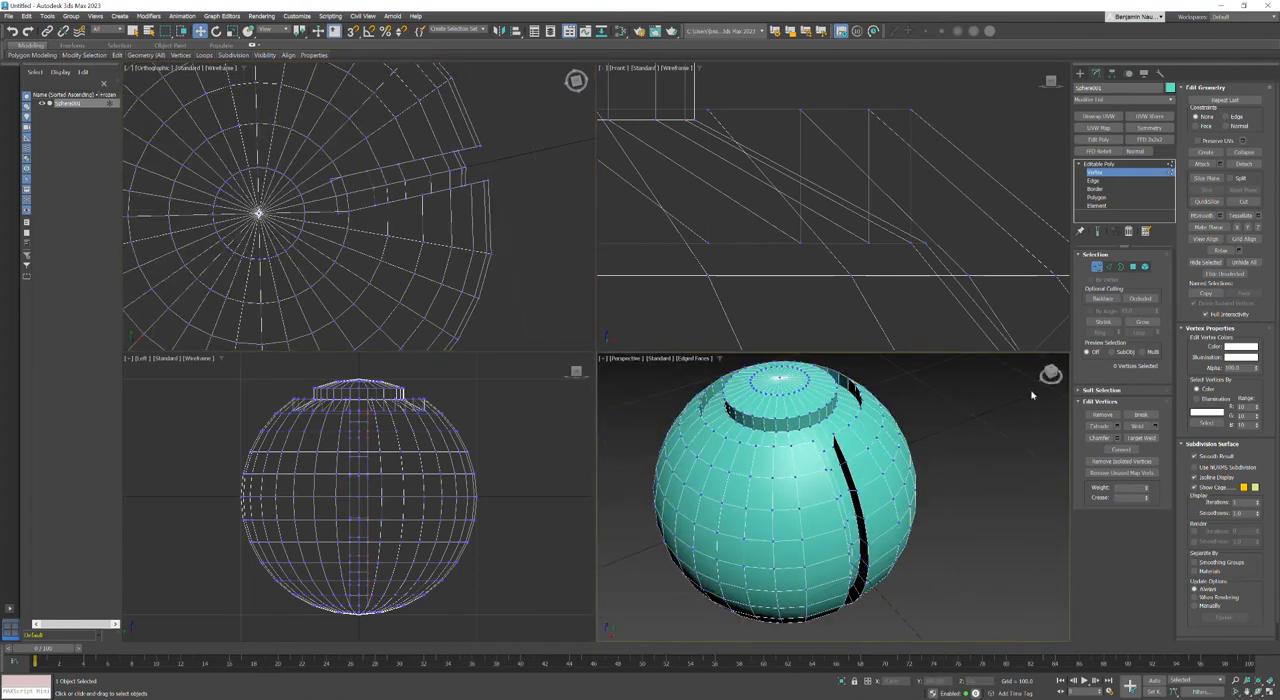
drag(1051, 373, 1052, 375)
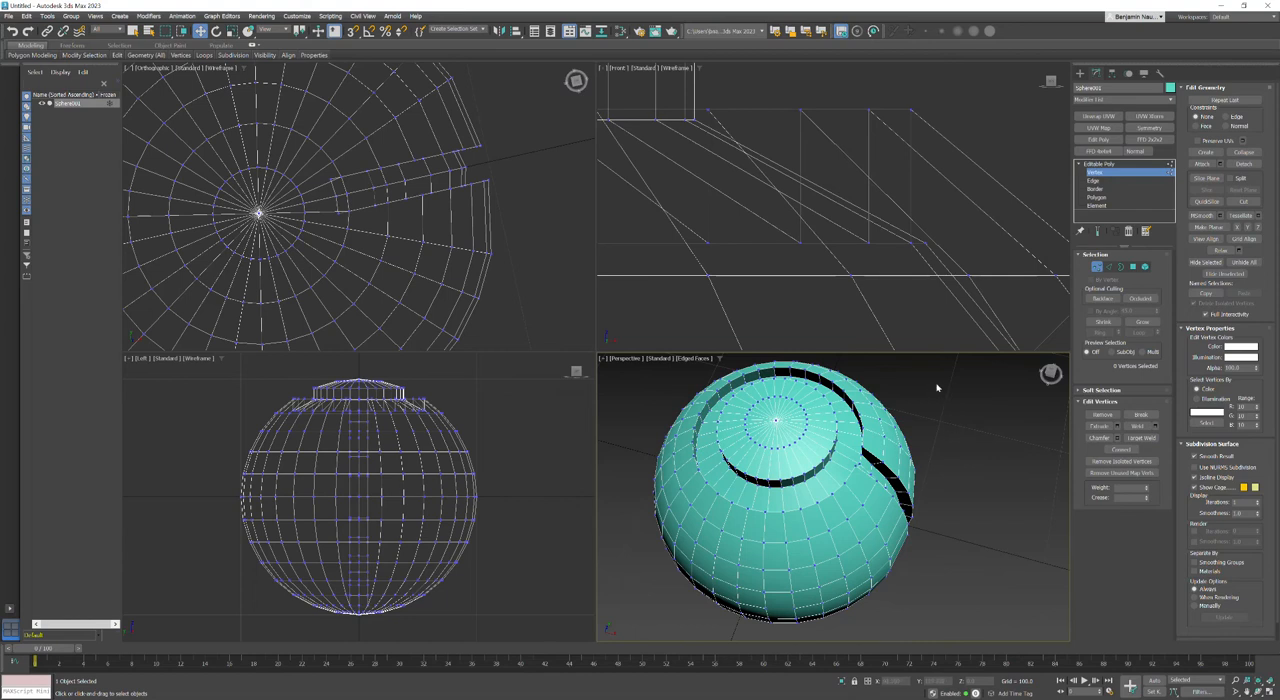
scroll(950, 522, up, 4)
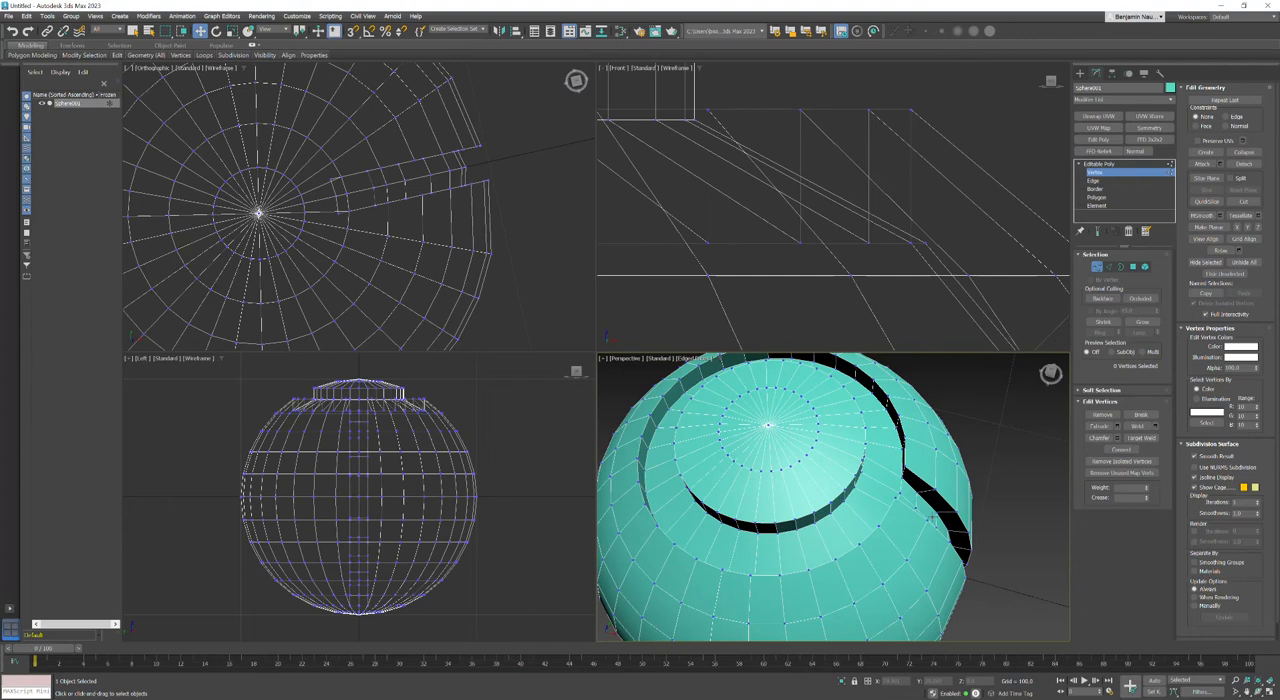
Step: Switch to Edge level and select the ring groove's outer rim loop together with both rim edges of the vertical channel
click(1108, 266)
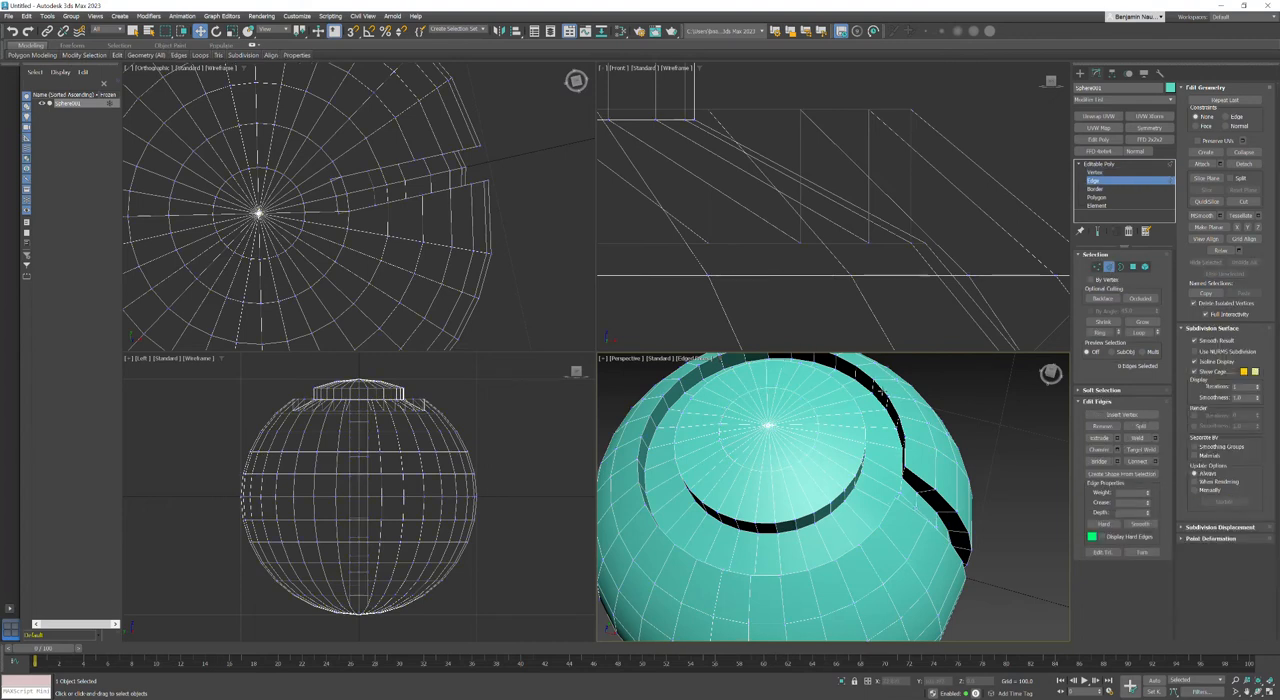
double_click(879, 388)
middle_drag(879, 388, 879, 426)
scroll(879, 426, up, 5)
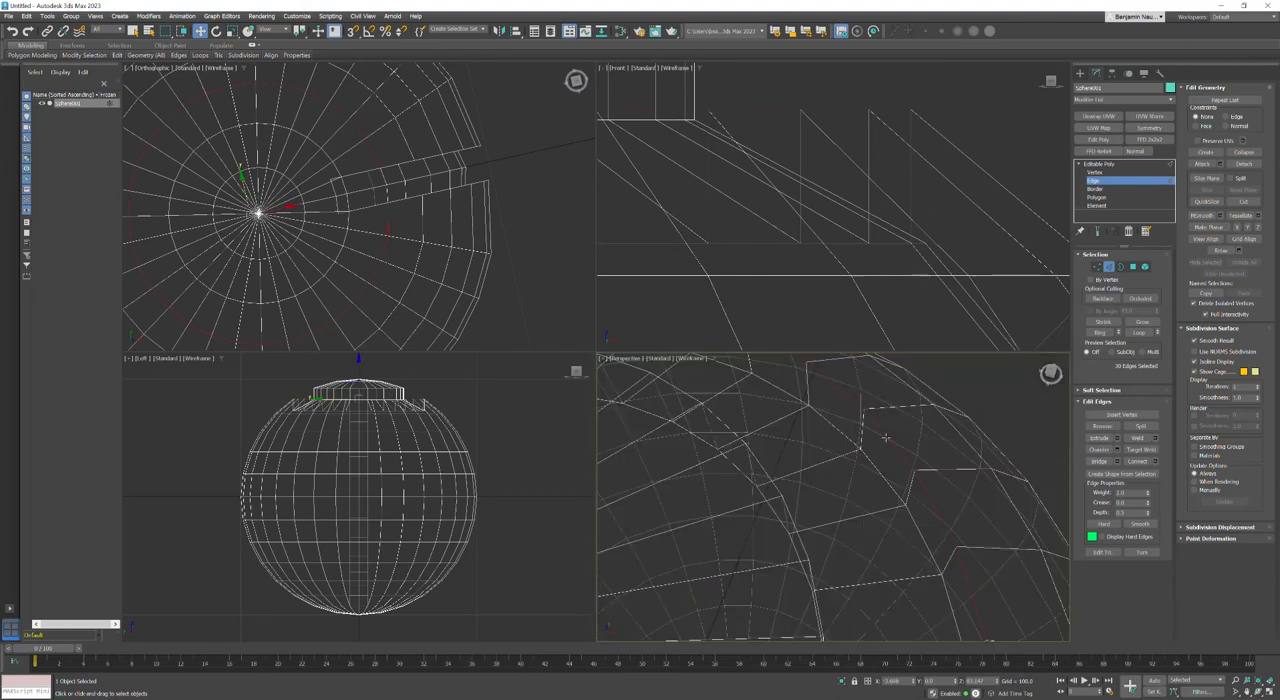
key(F3)
scroll(886, 446, down, 5)
middle_drag(887, 590, 872, 468)
scroll(890, 408, up, 2)
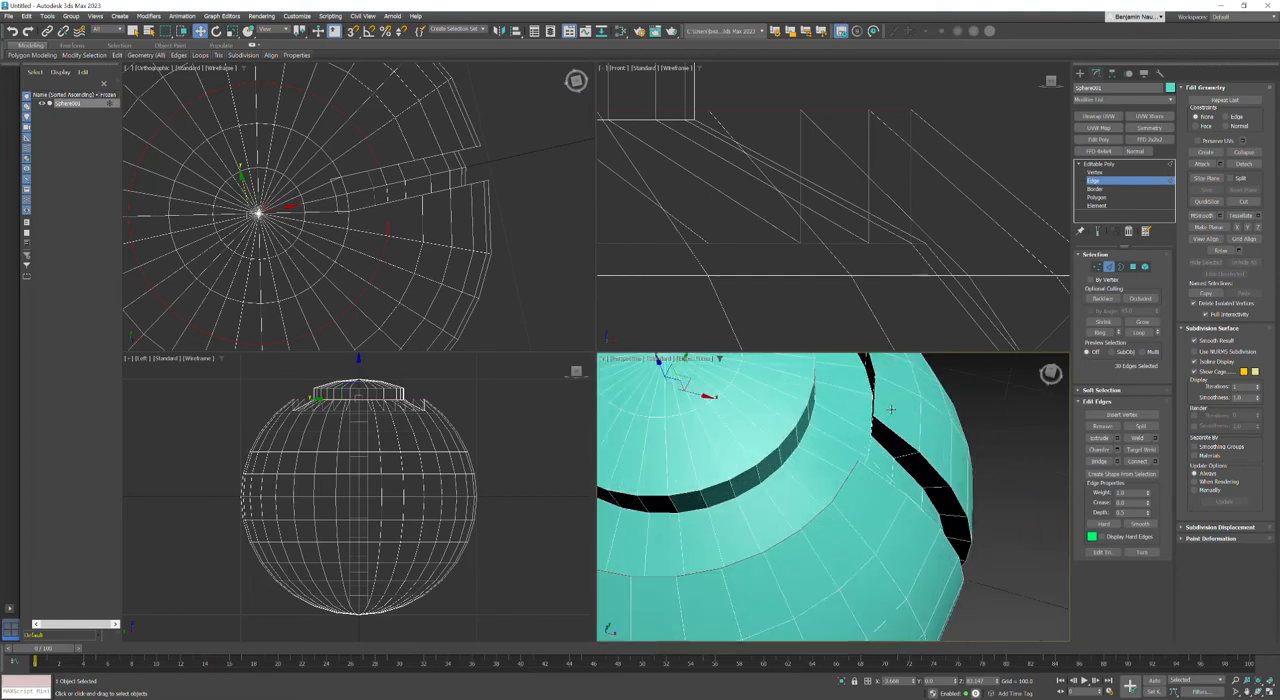
ctrl+double_click(884, 425)
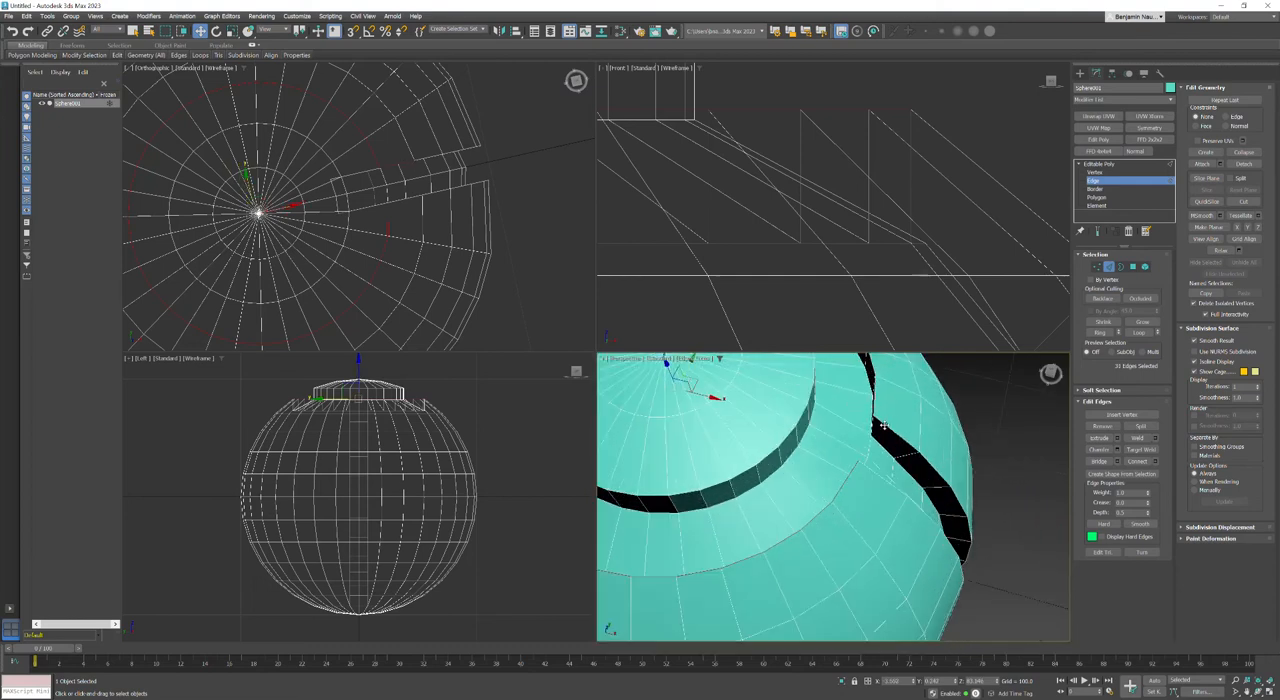
ctrl+double_click(875, 475)
alt+middle_drag(863, 477, 957, 470)
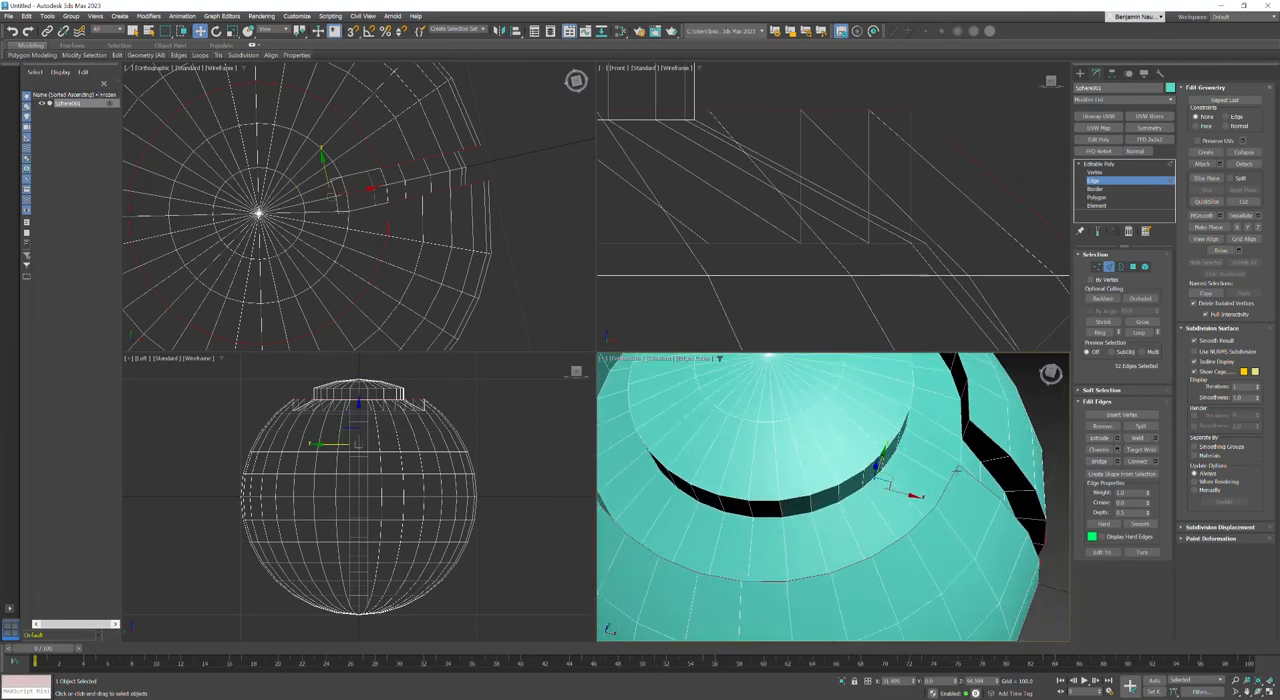
Step: Chamfer the selected groove and channel rim edges with an amount of 2.0 and 0 connect edge segments
click(1118, 451)
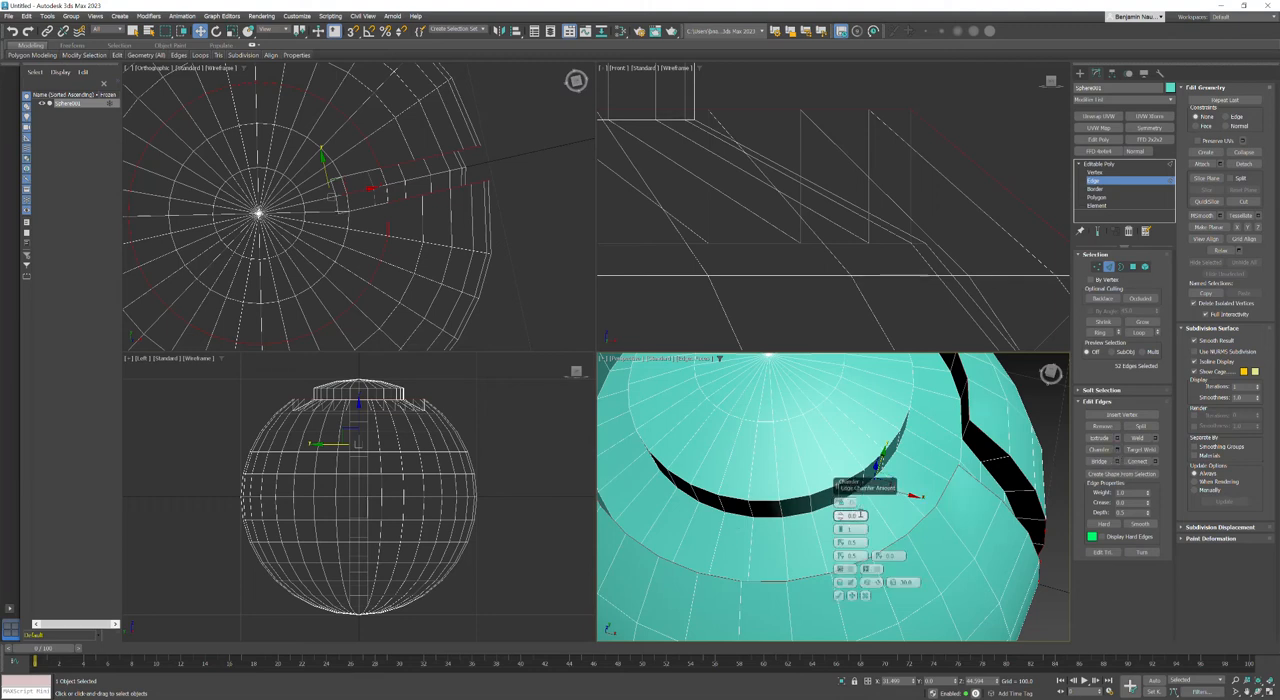
double_click(860, 515)
text(1)
key(Return)
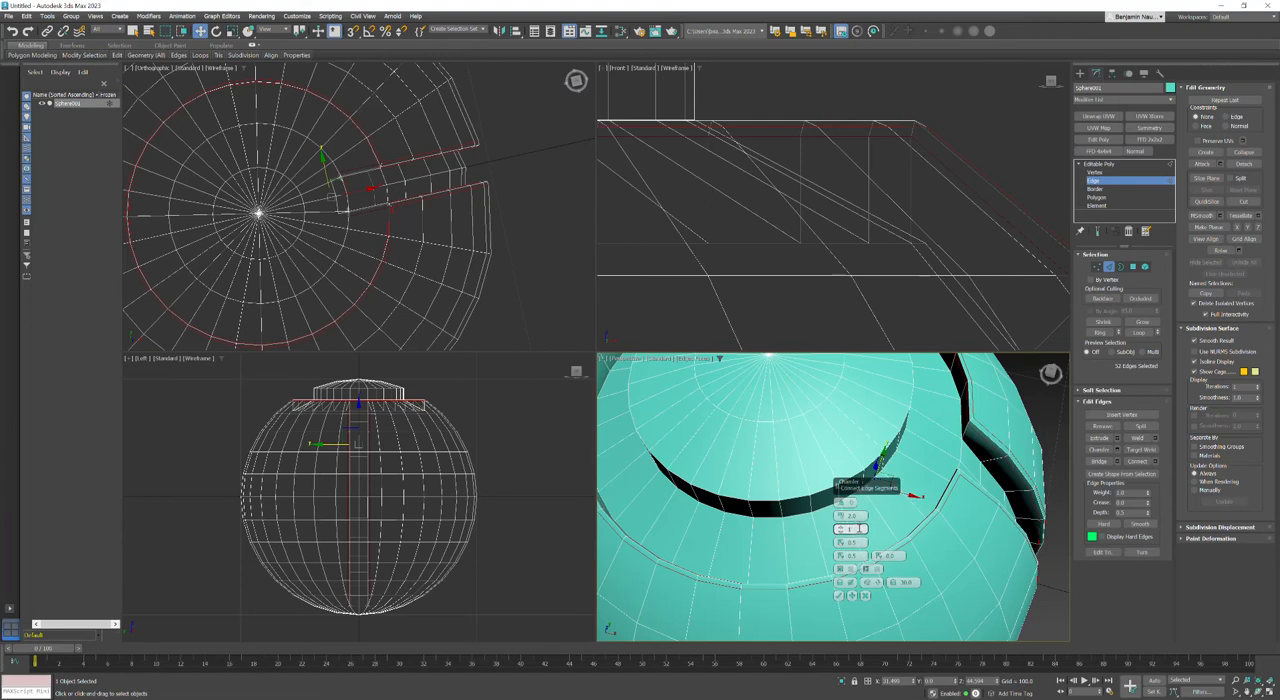
click(841, 533)
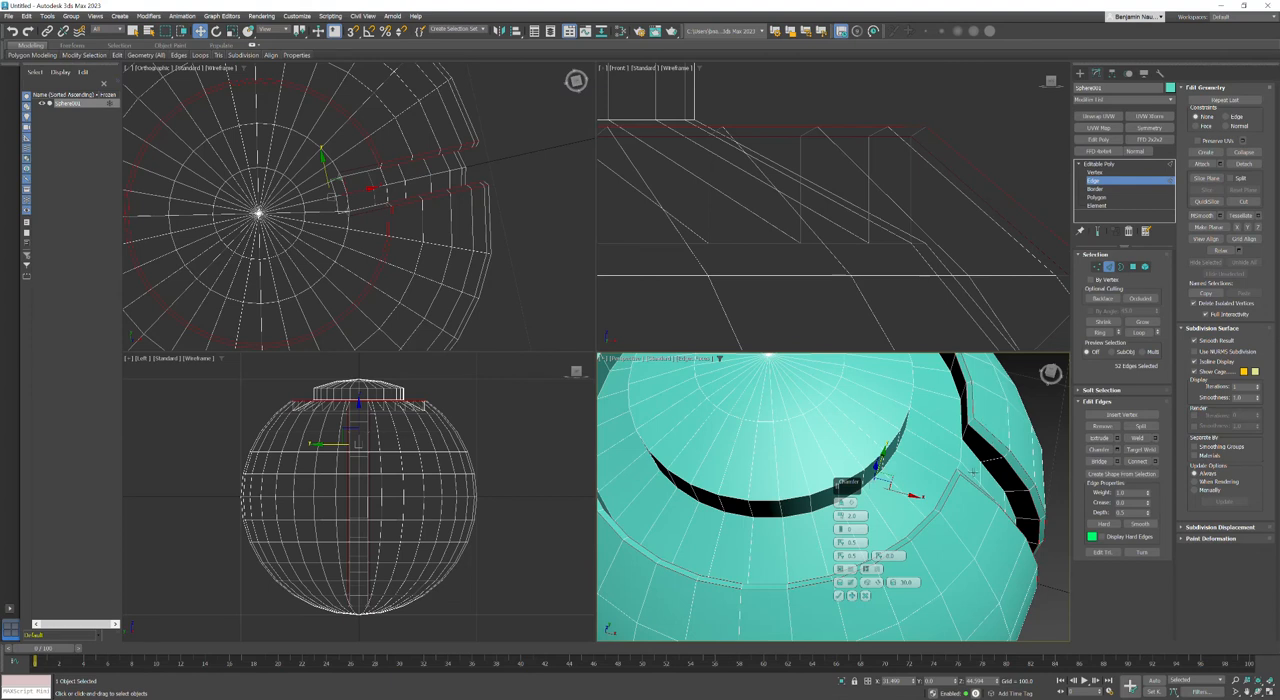
click(839, 596)
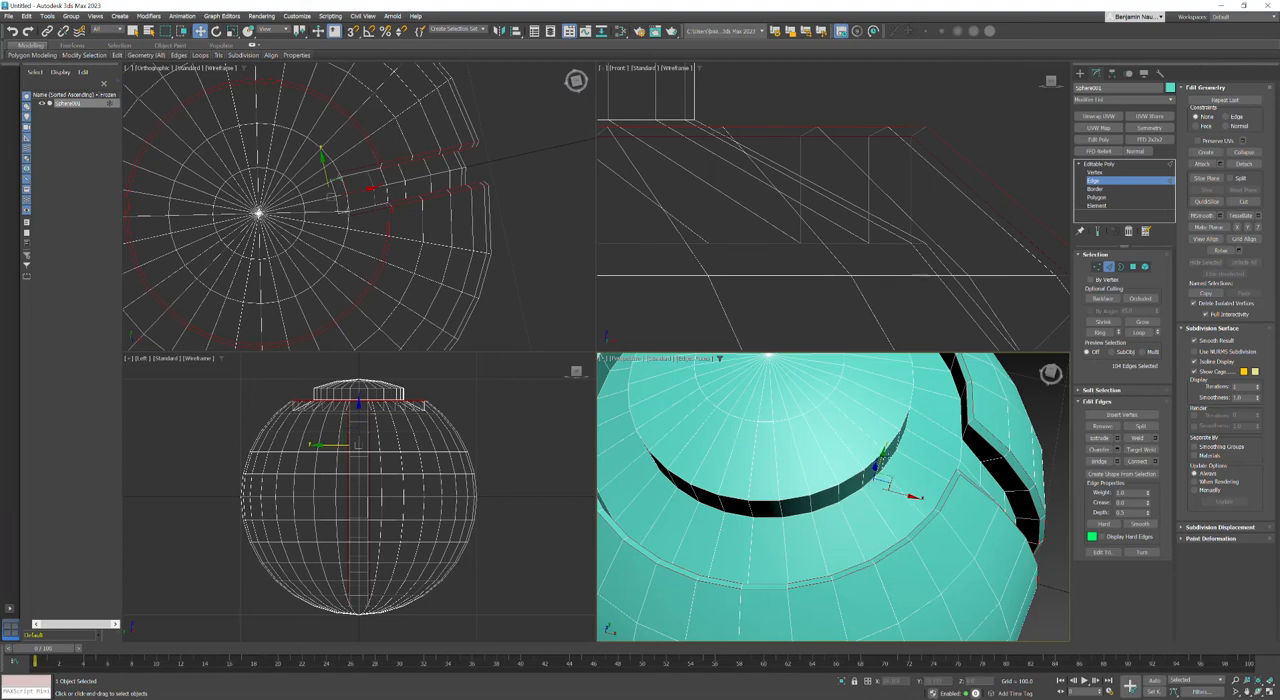
Step: Chamfer the ring groove's inner rim edge loop around the central cap with an amount of 2.0 and 0 segments
double_click(893, 438)
middle_drag(868, 445, 873, 507)
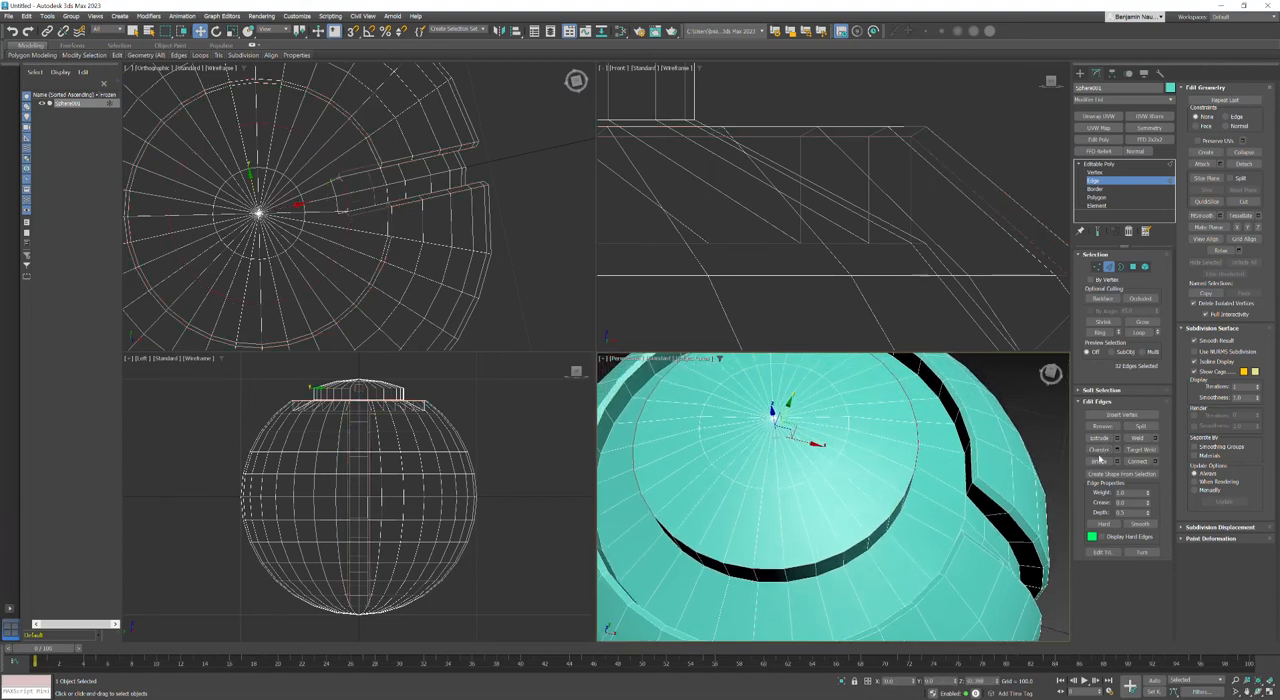
click(1119, 450)
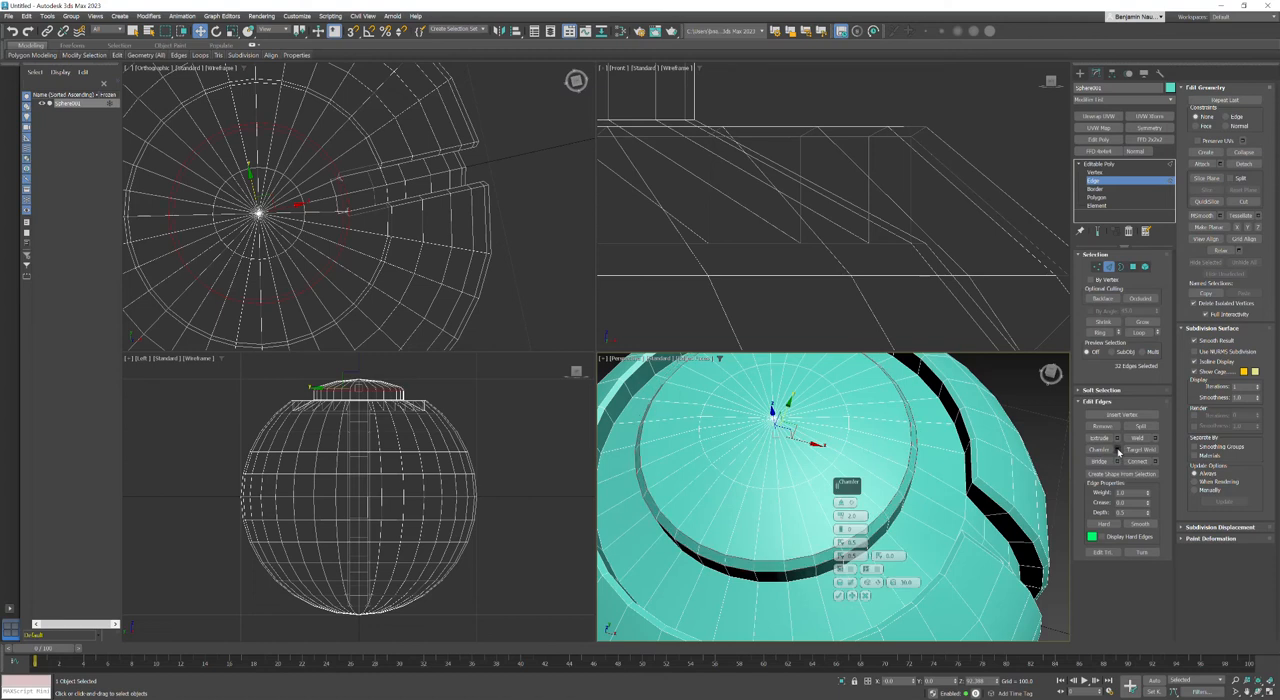
click(843, 594)
scroll(910, 549, down, 3)
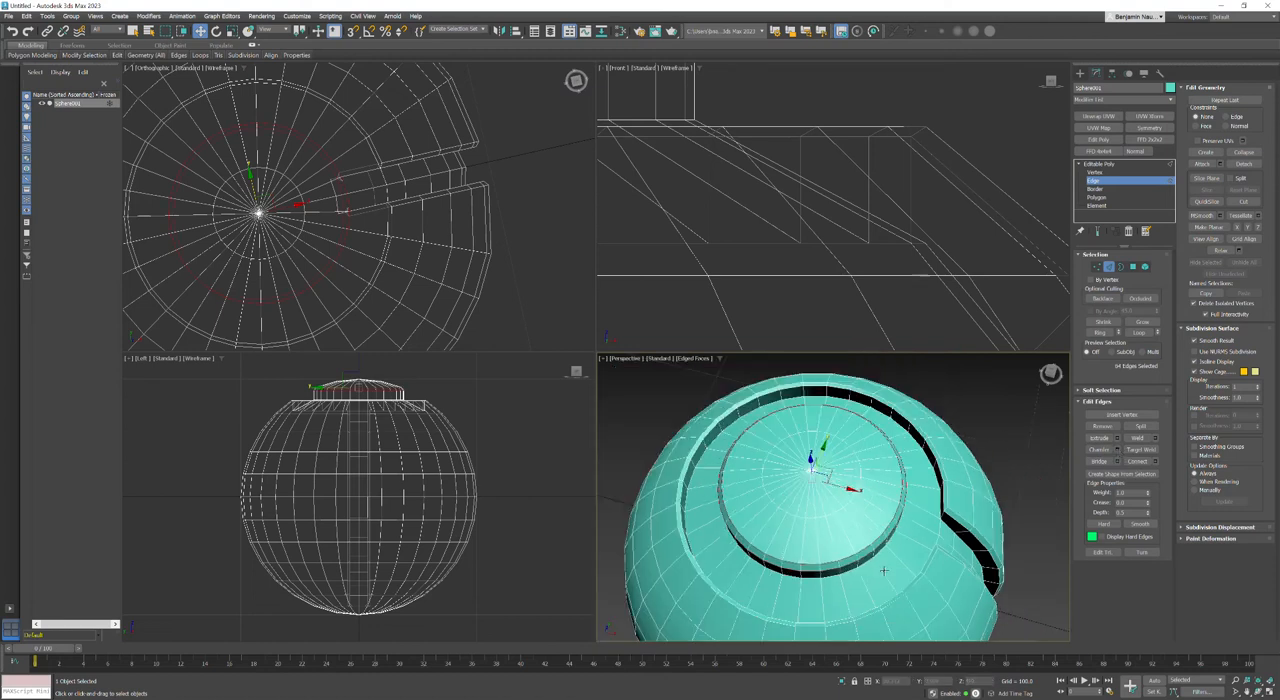
middle_drag(910, 549, 908, 493)
click(1023, 462)
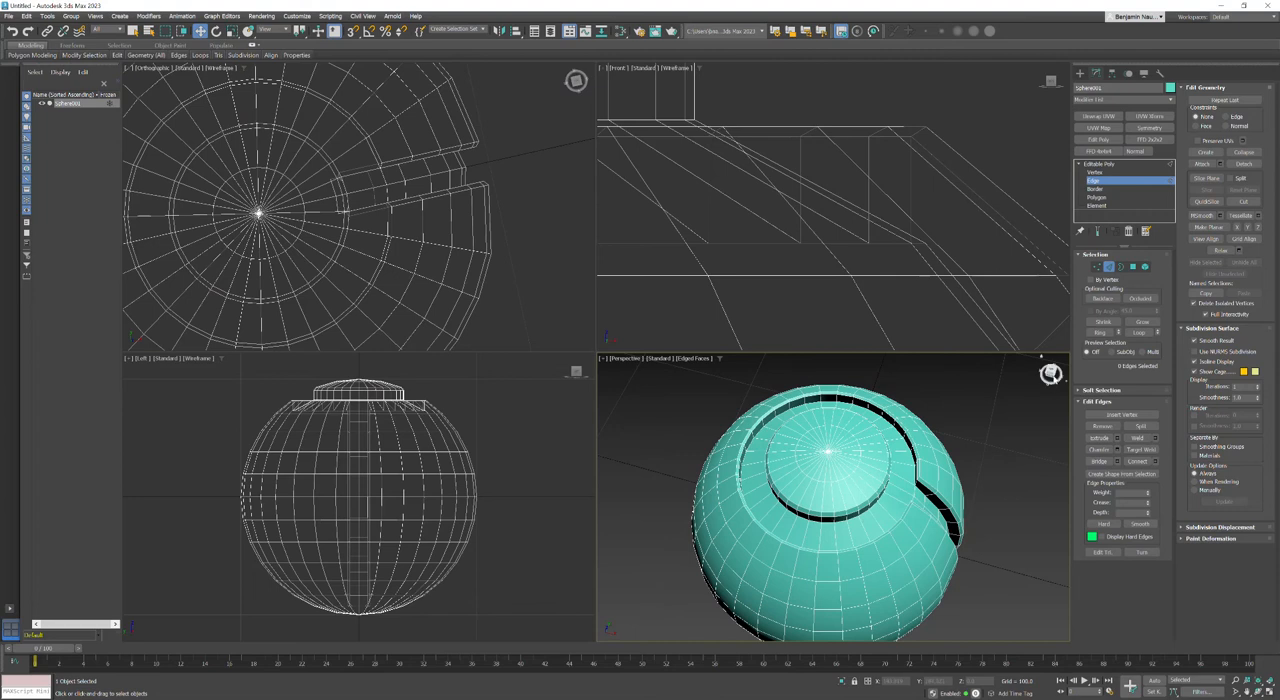
mouse_move(1051, 375)
mouse_down()
mouse_move(1057, 415)
mouse_move(1088, 388)
mouse_move(1071, 410)
mouse_move(1050, 386)
mouse_up()
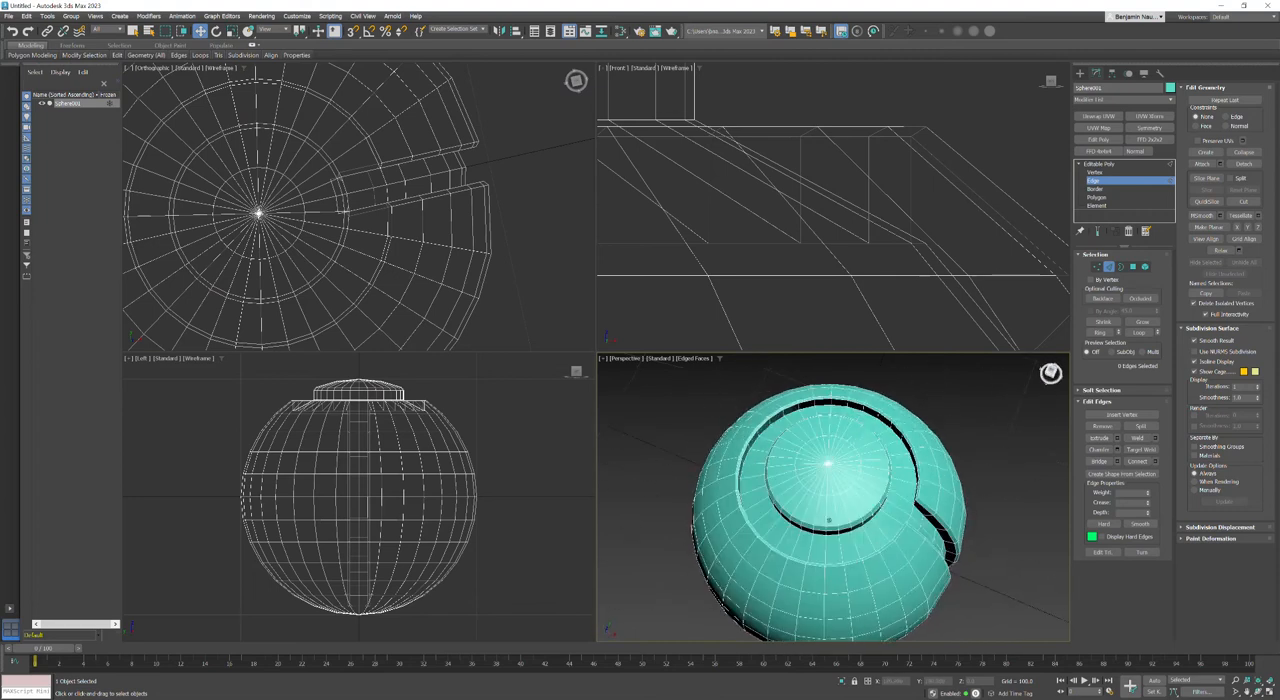
Step: Leave Edge level, add a Symmetry modifier mirroring the sphere along Z, and maximize the Perspective viewport
click(1109, 267)
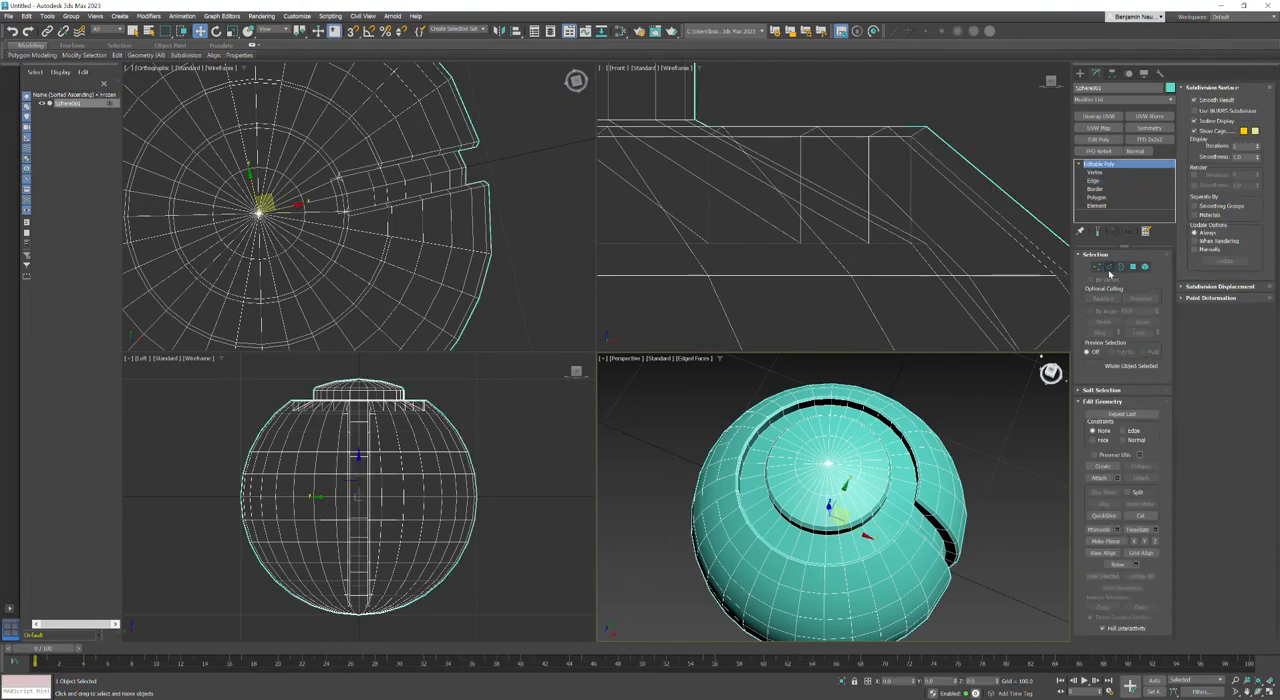
click(1148, 129)
mouse_move(929, 522)
middle_down()
mouse_move(915, 475)
mouse_move(928, 503)
middle_up()
drag(1050, 377, 1051, 280)
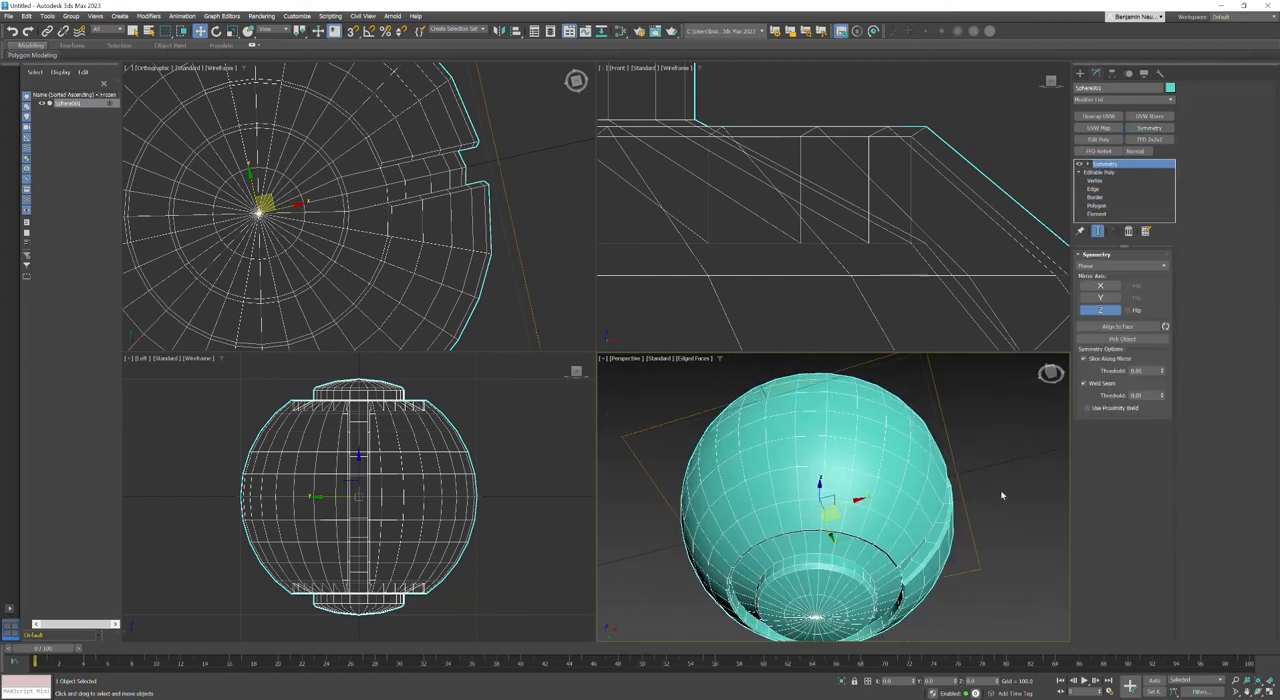
click(603, 361)
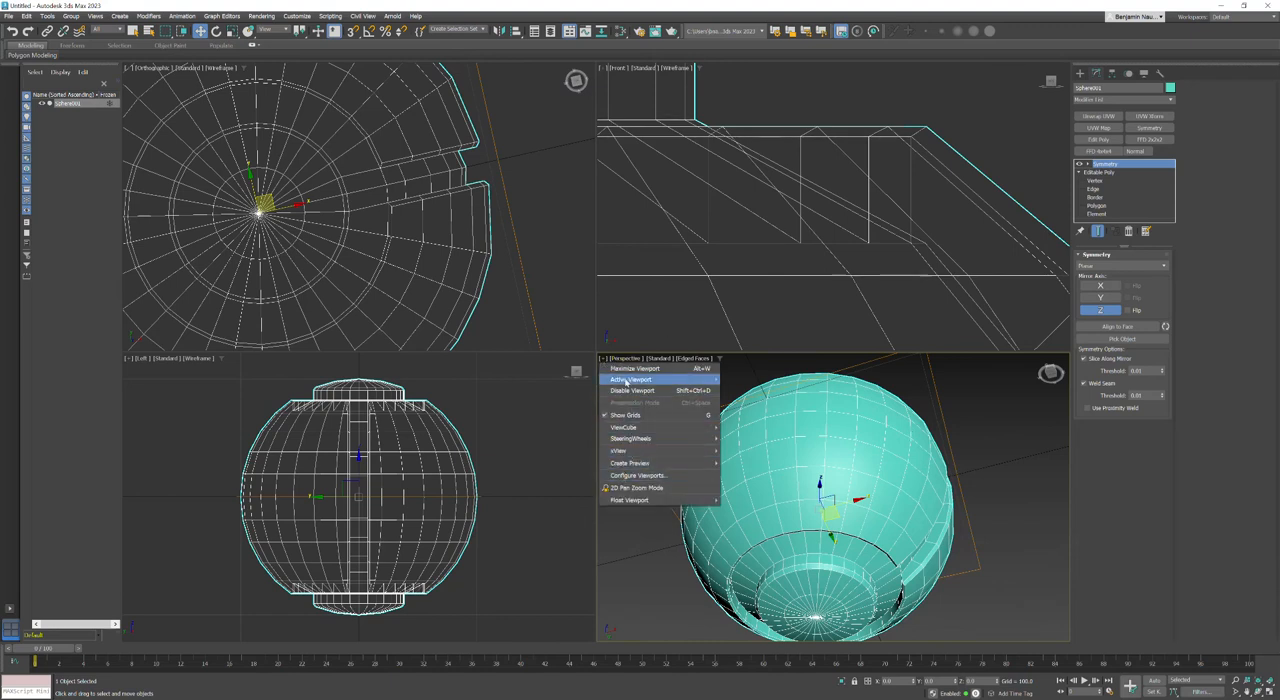
click(624, 369)
scroll(731, 420, down, 3)
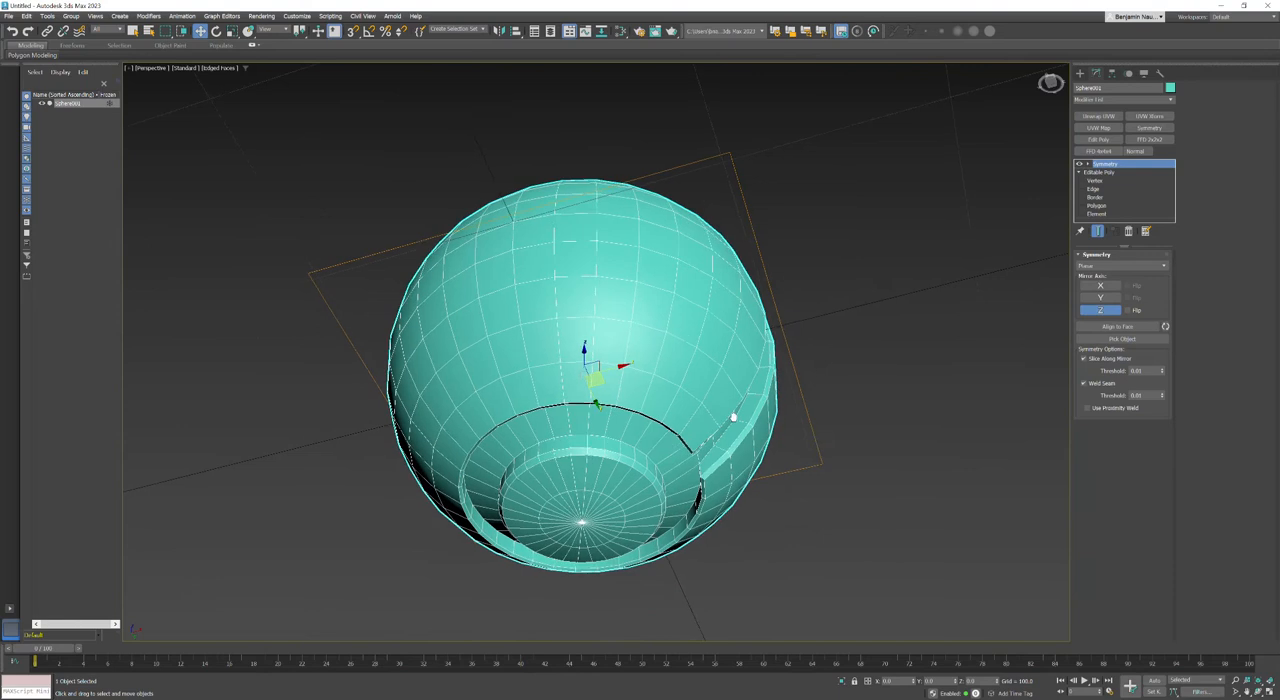
Step: Turn the Symmetry modifier off and back on to compare the sphere's underside with and without the mirroring
click(1079, 164)
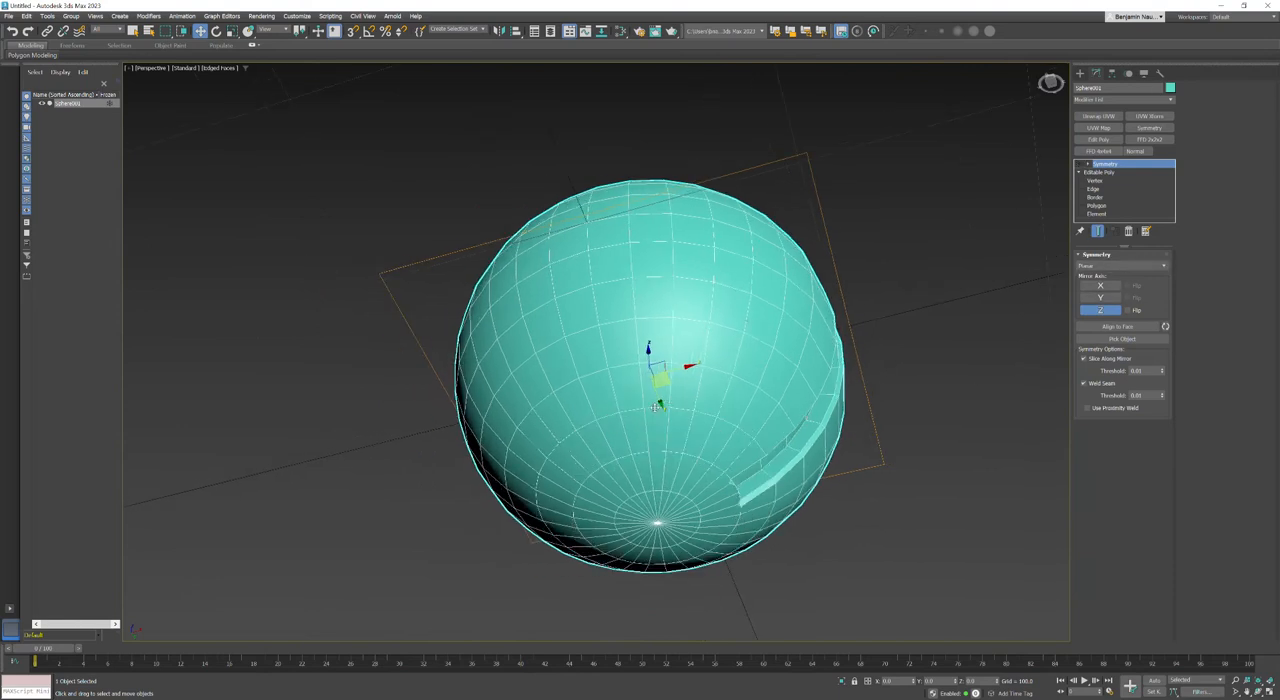
click(1258, 692)
mouse_move(720, 349)
mouse_down()
mouse_move(675, 379)
mouse_move(680, 360)
mouse_move(655, 350)
mouse_move(700, 398)
mouse_move(699, 340)
mouse_up()
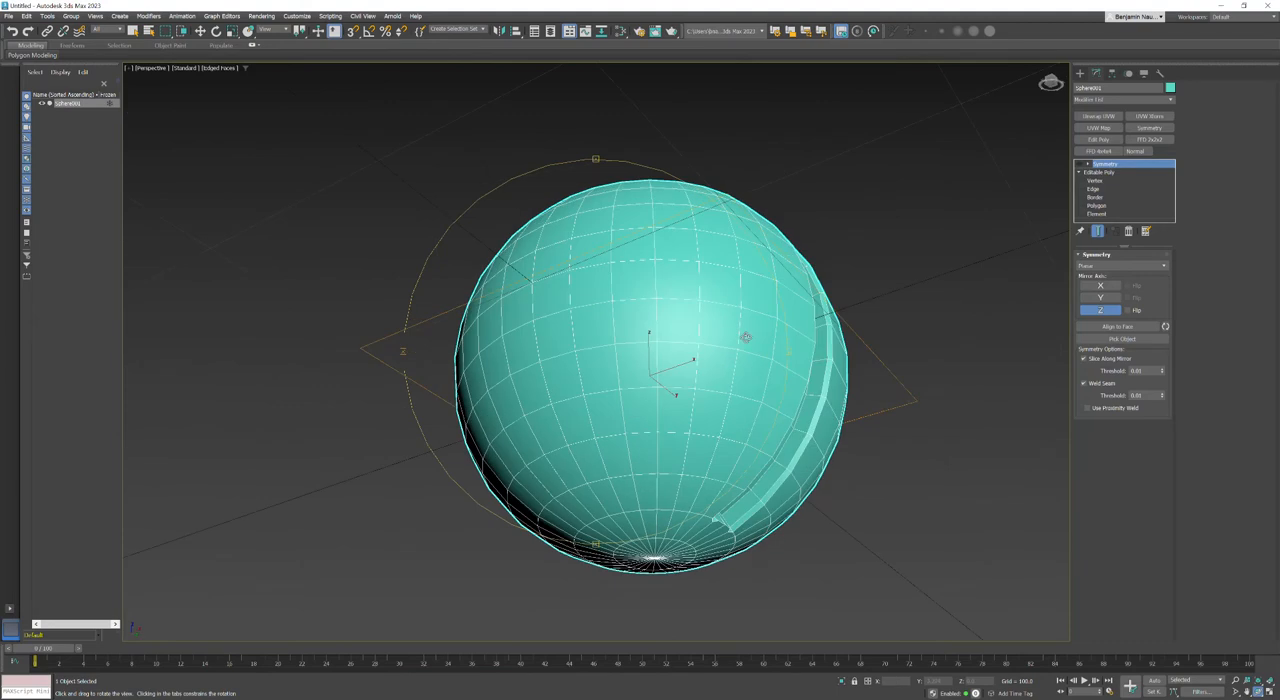
click(1078, 164)
drag(626, 316, 577, 354)
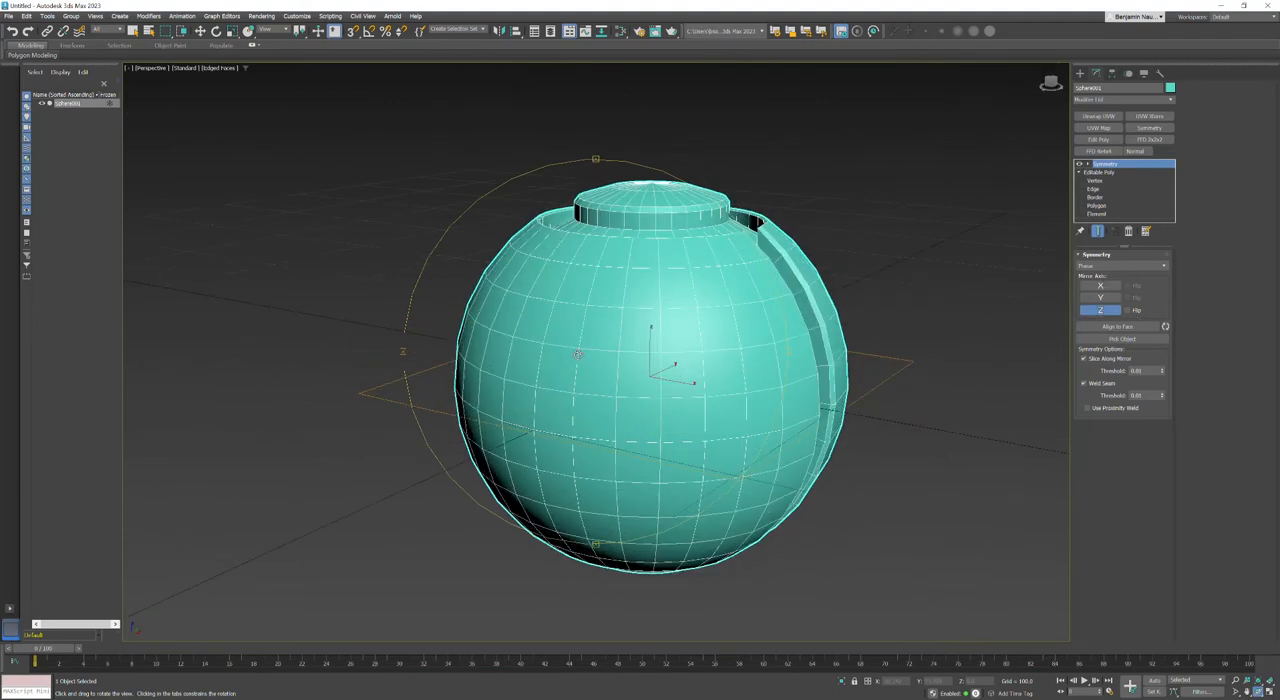
Step: Expand the Symmetry modifier and enable its X mirror axis in addition to Z
click(1087, 165)
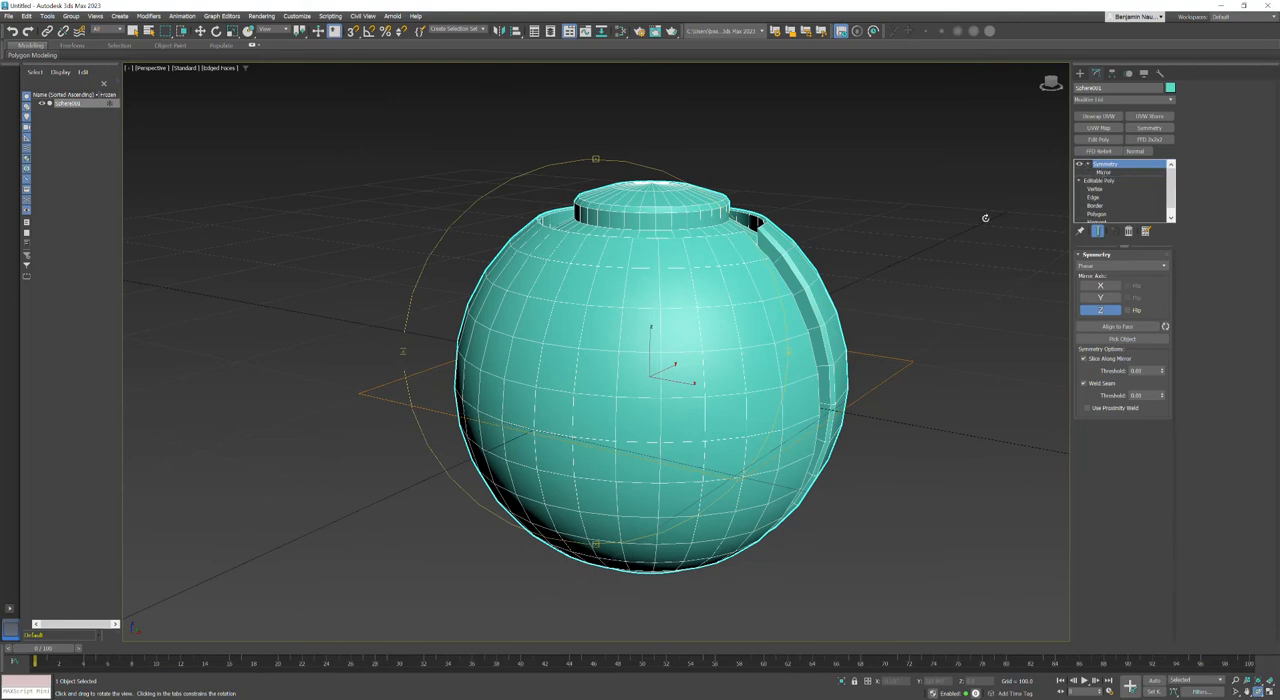
drag(601, 362, 709, 291)
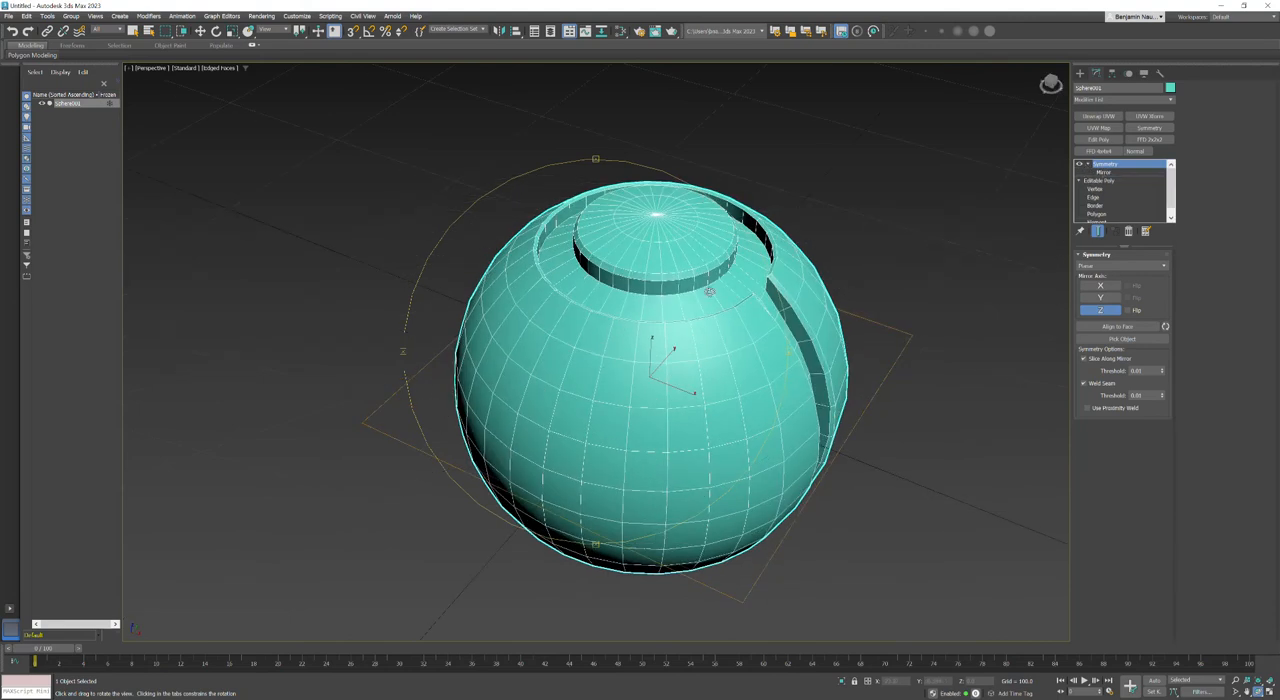
drag(537, 436, 549, 459)
right_click(549, 459)
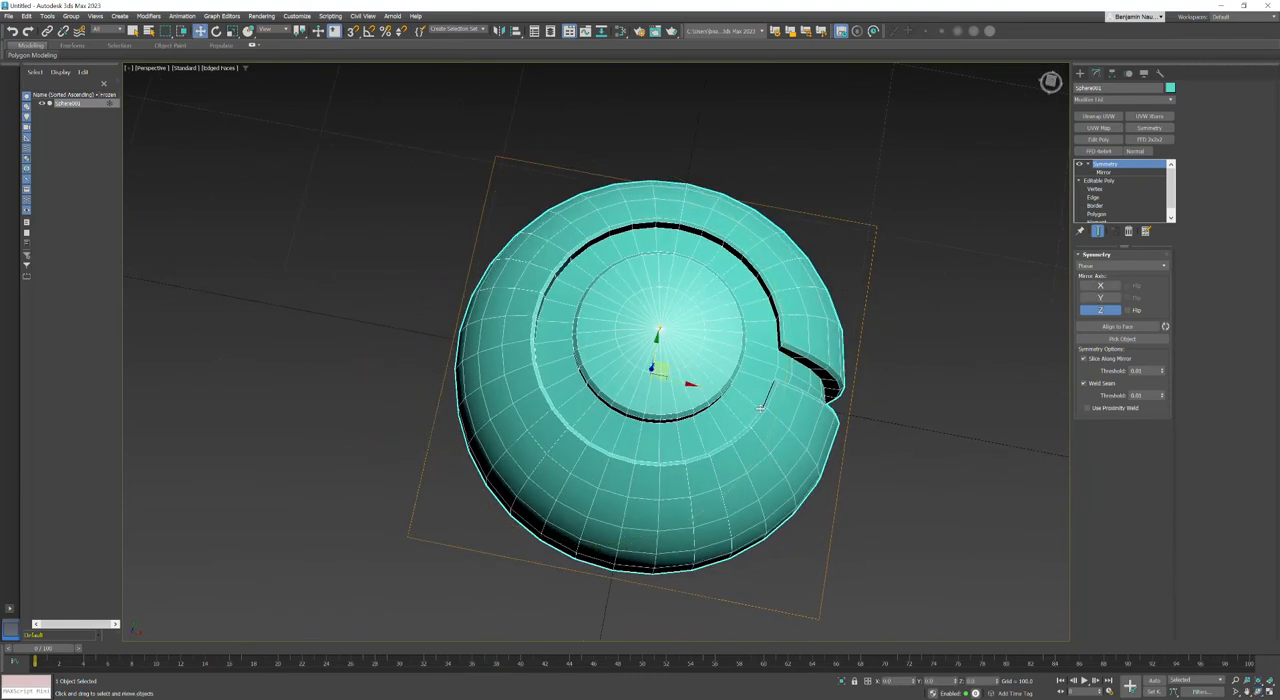
click(1101, 287)
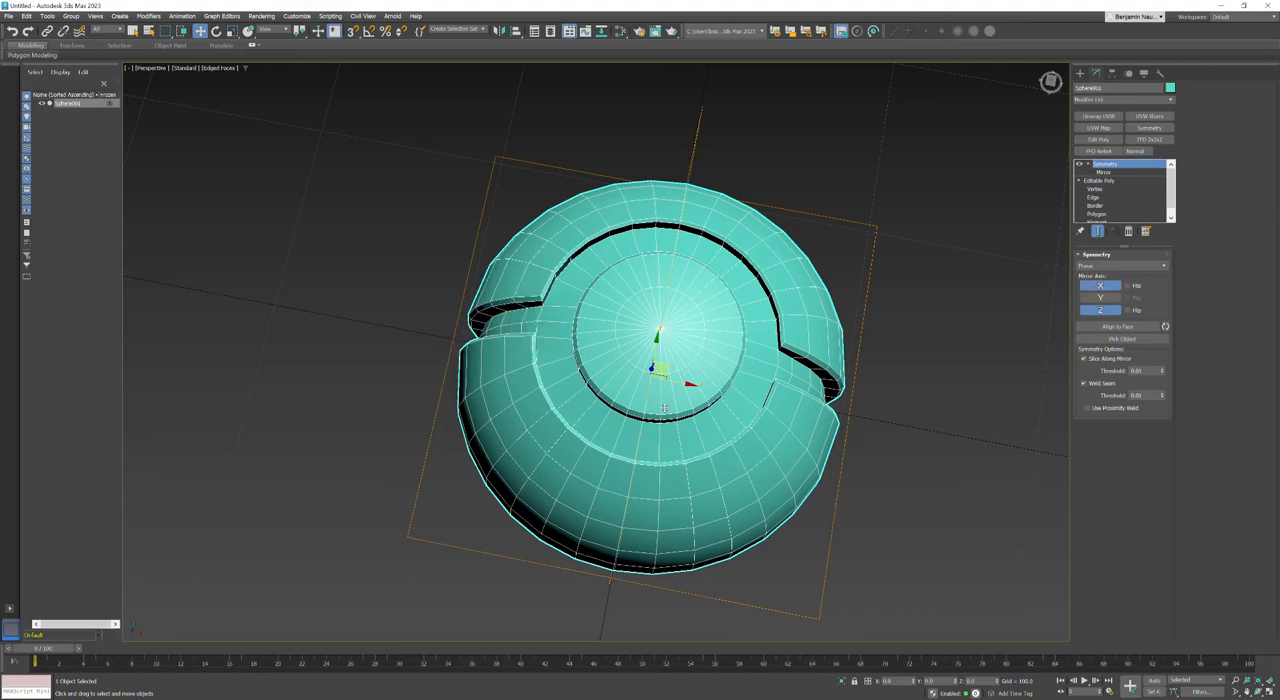
Step: Convert the sphere with its Symmetry modifier to an Editable Poly
alt+middle_drag(605, 431, 684, 289)
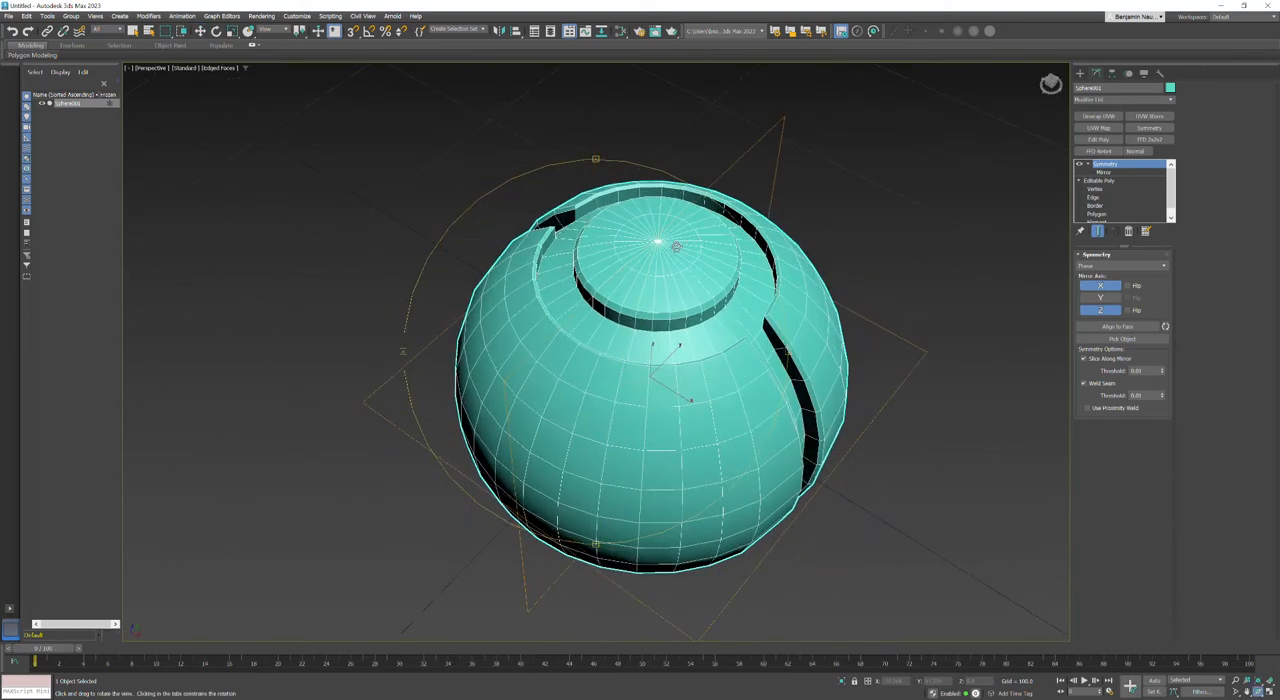
key(w)
right_click(698, 250)
mouse_move(740, 372)
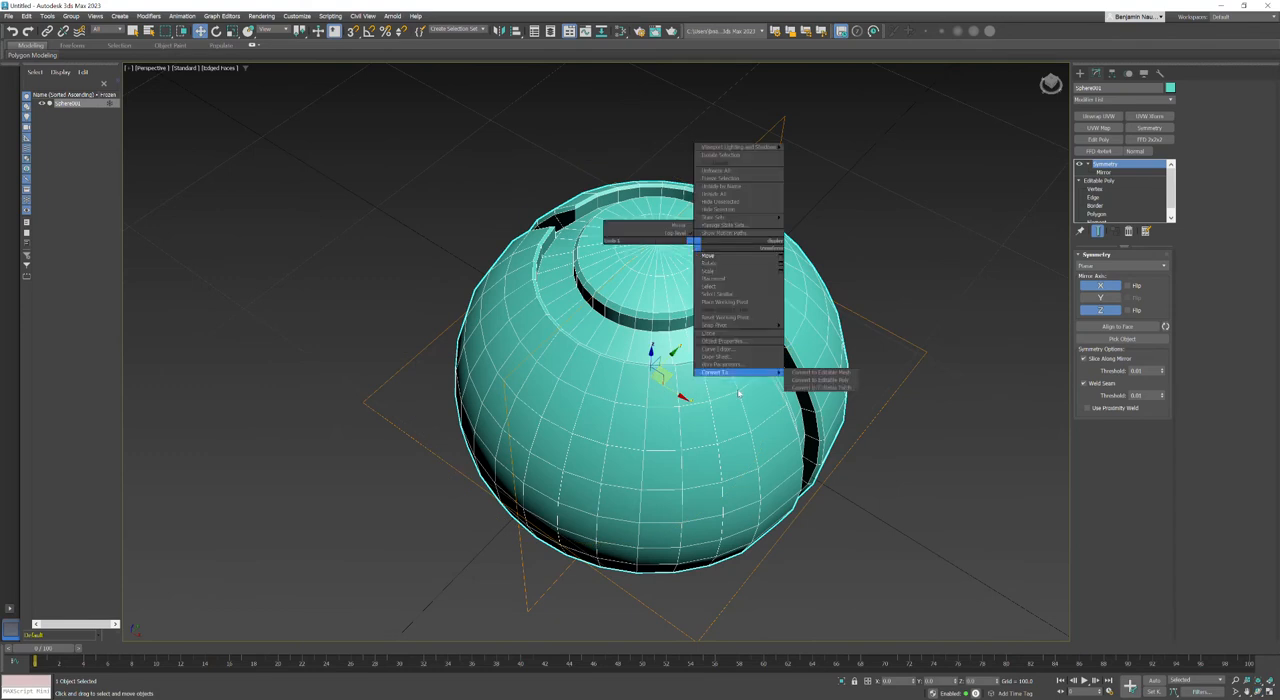
click(826, 380)
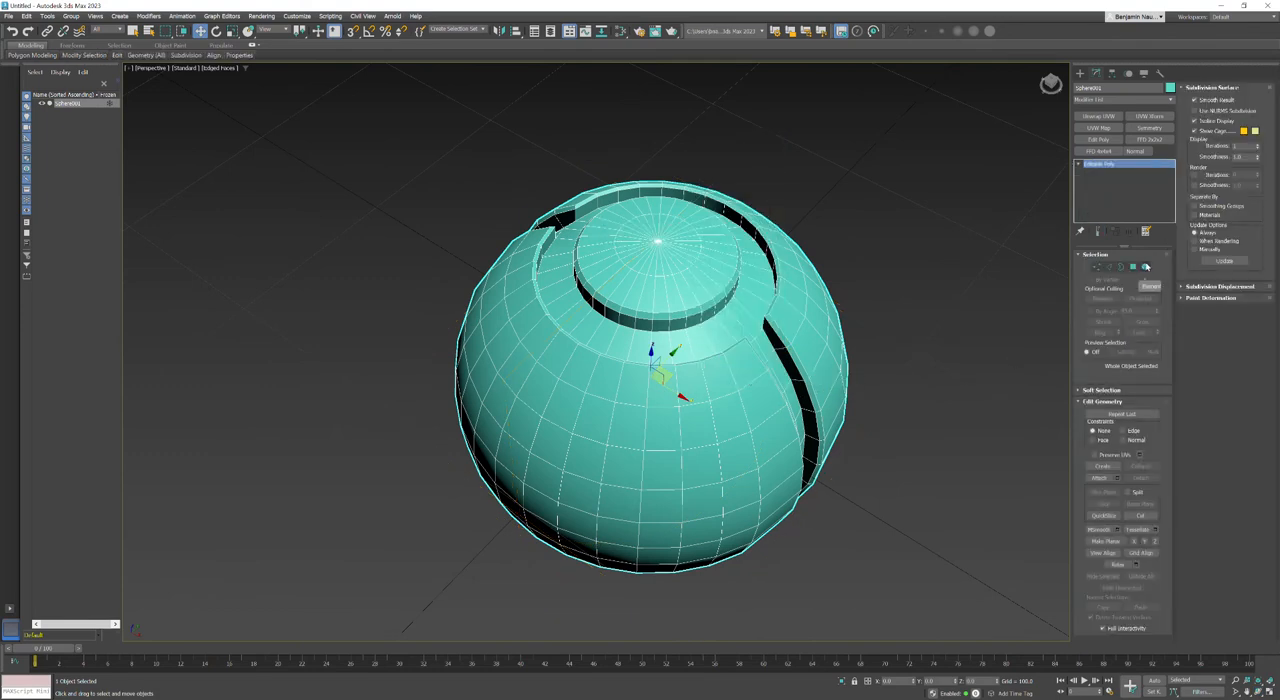
Step: Auto-smooth the entire sphere at Element level with the 45.0 threshold and clear the selection
click(1078, 164)
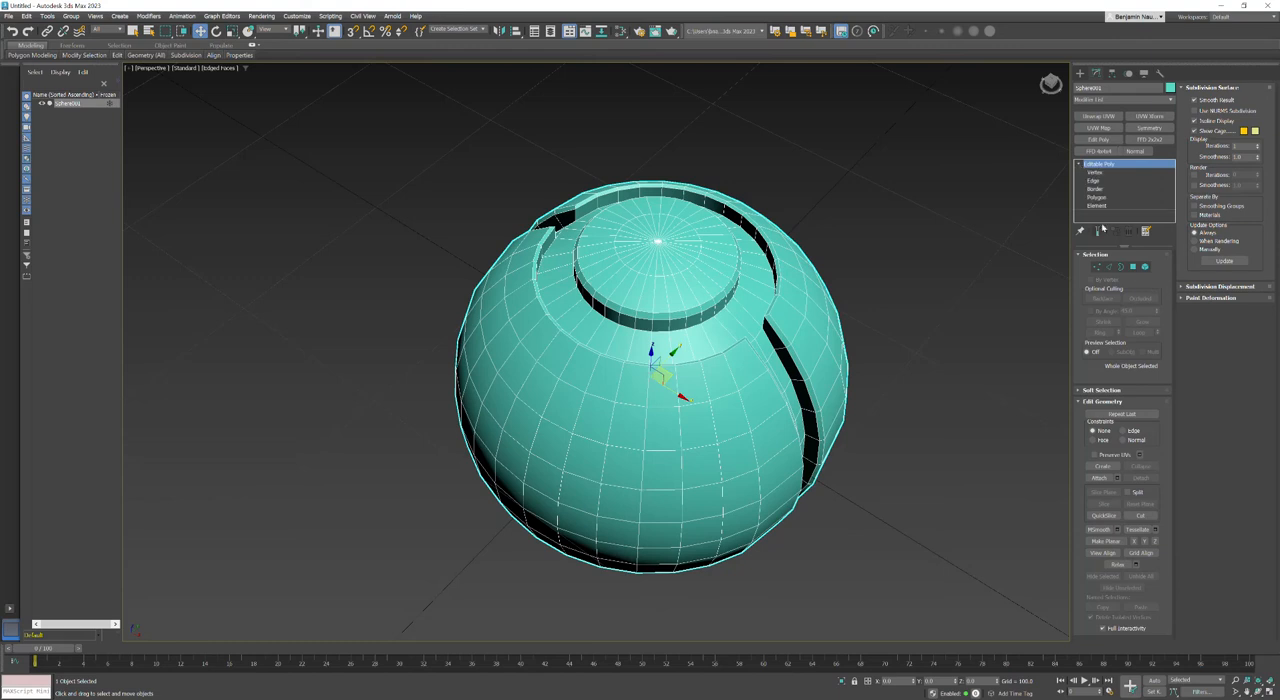
click(1097, 205)
click(740, 243)
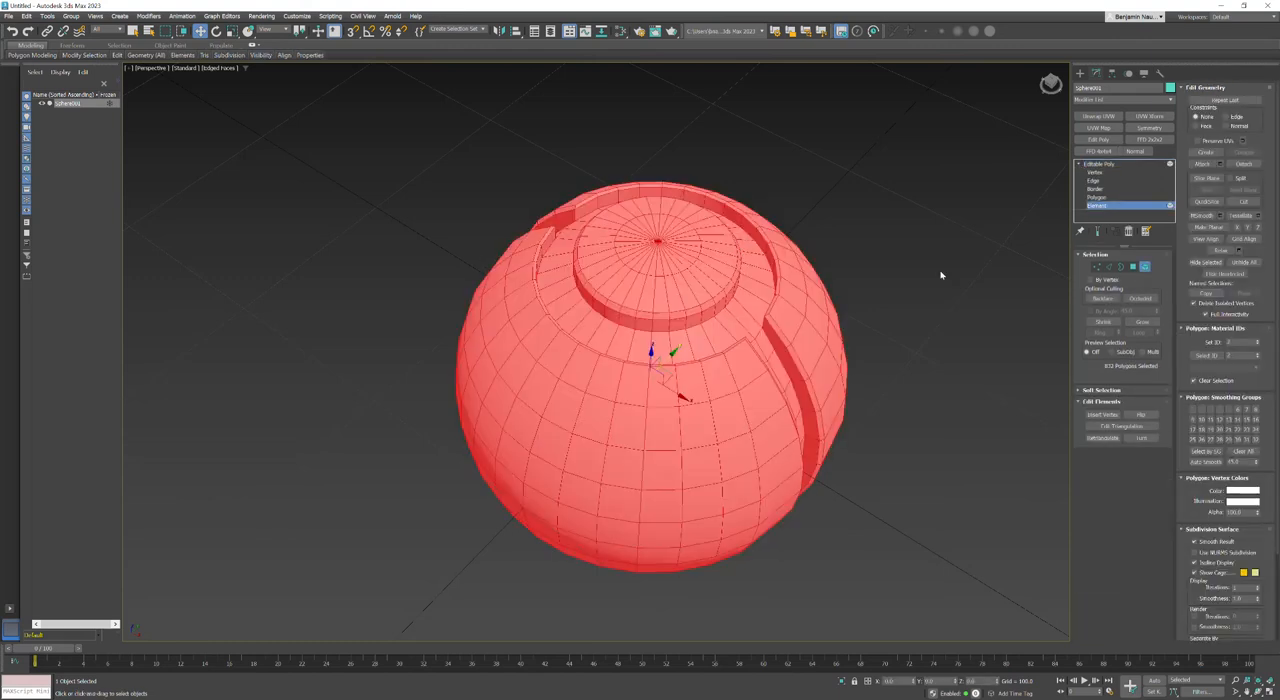
click(1205, 462)
click(945, 512)
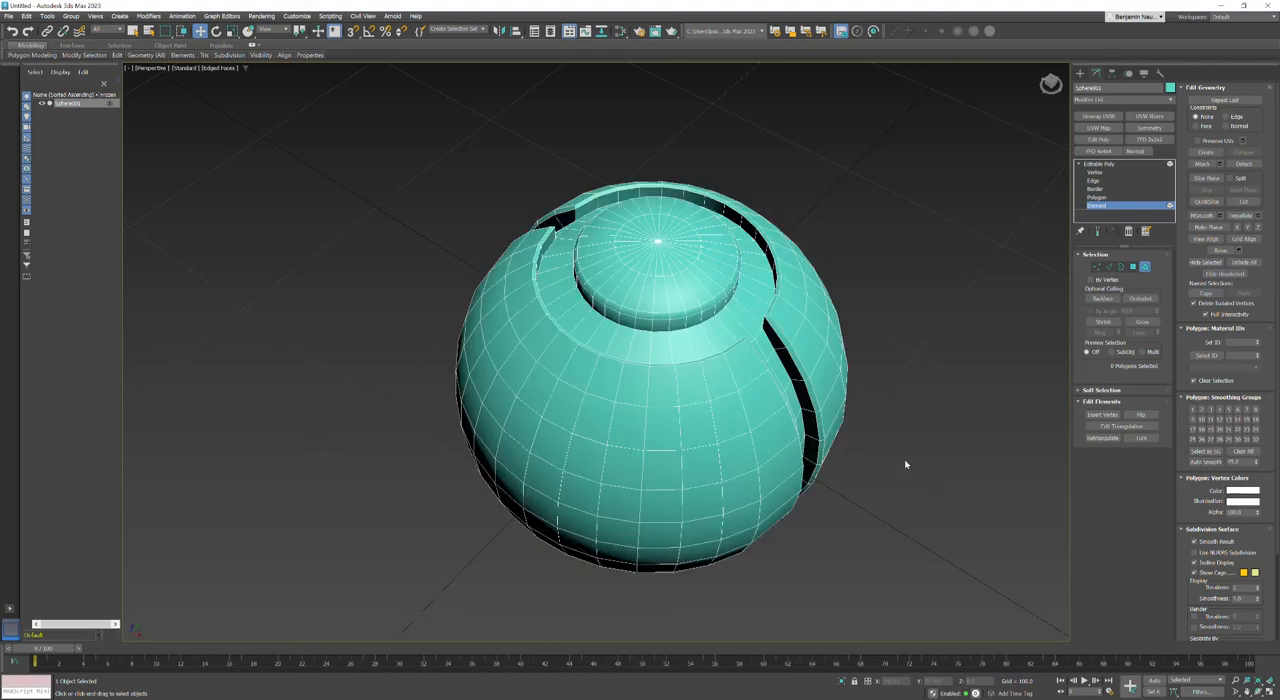
Step: Turn off the edged-faces display to inspect the smoothed sphere and leave Element level
key(F4)
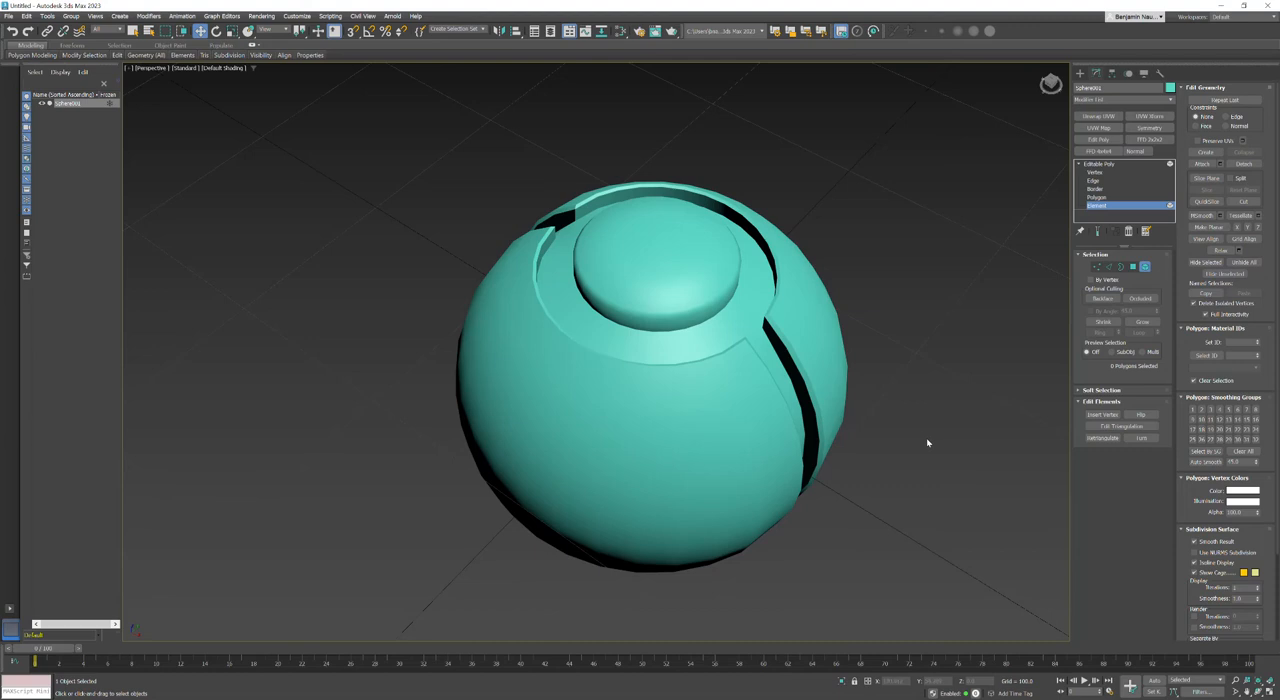
alt+middle_drag(671, 397, 615, 331)
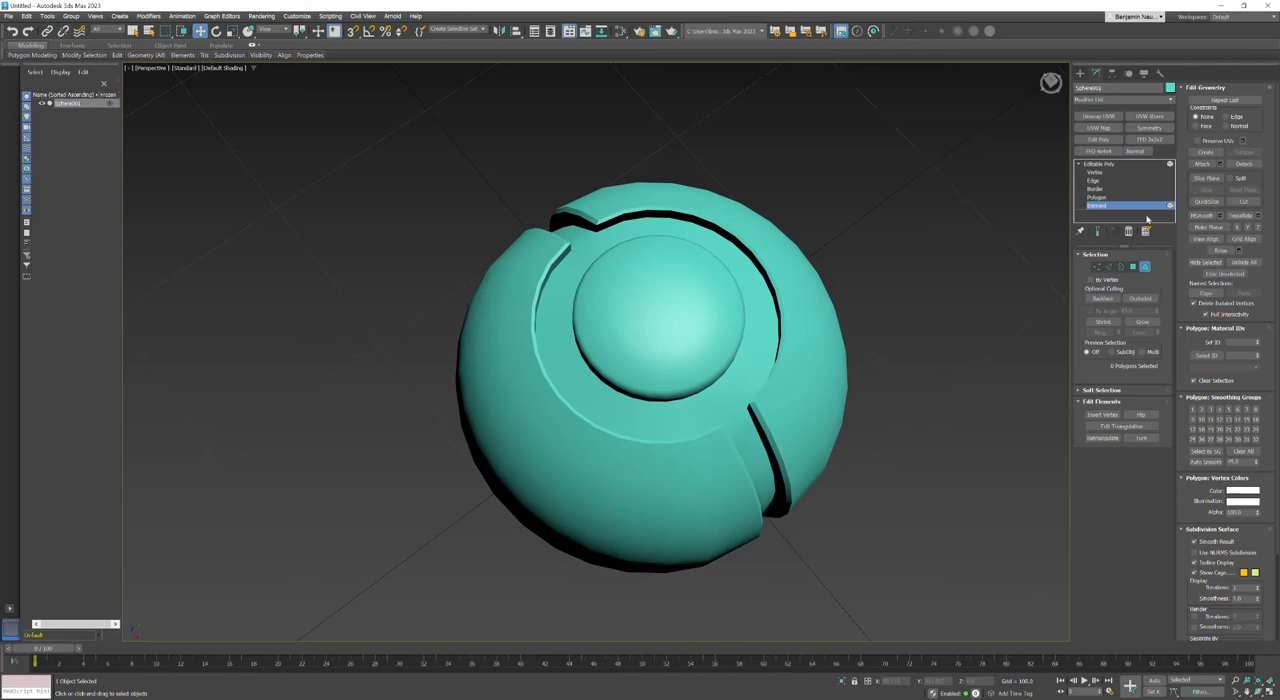
click(1097, 169)
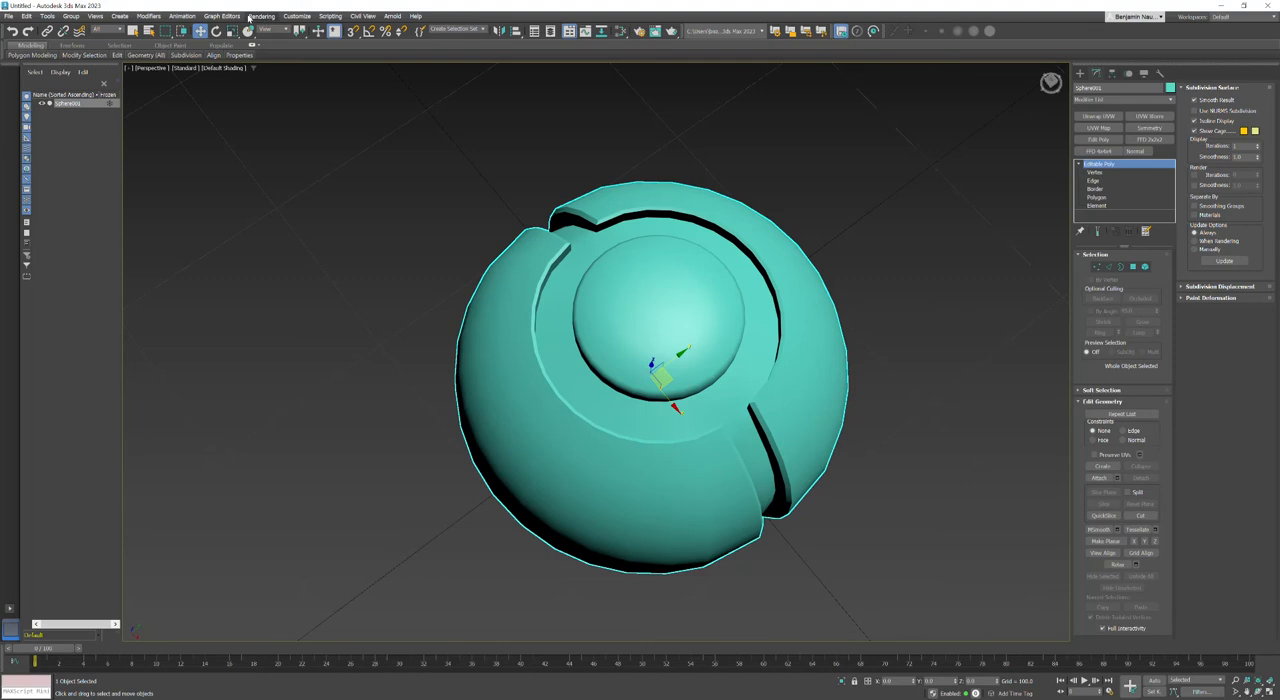
Step: Open the Slate Material Editor, enlarge its window, and bring the sphere into view beside it
click(252, 17)
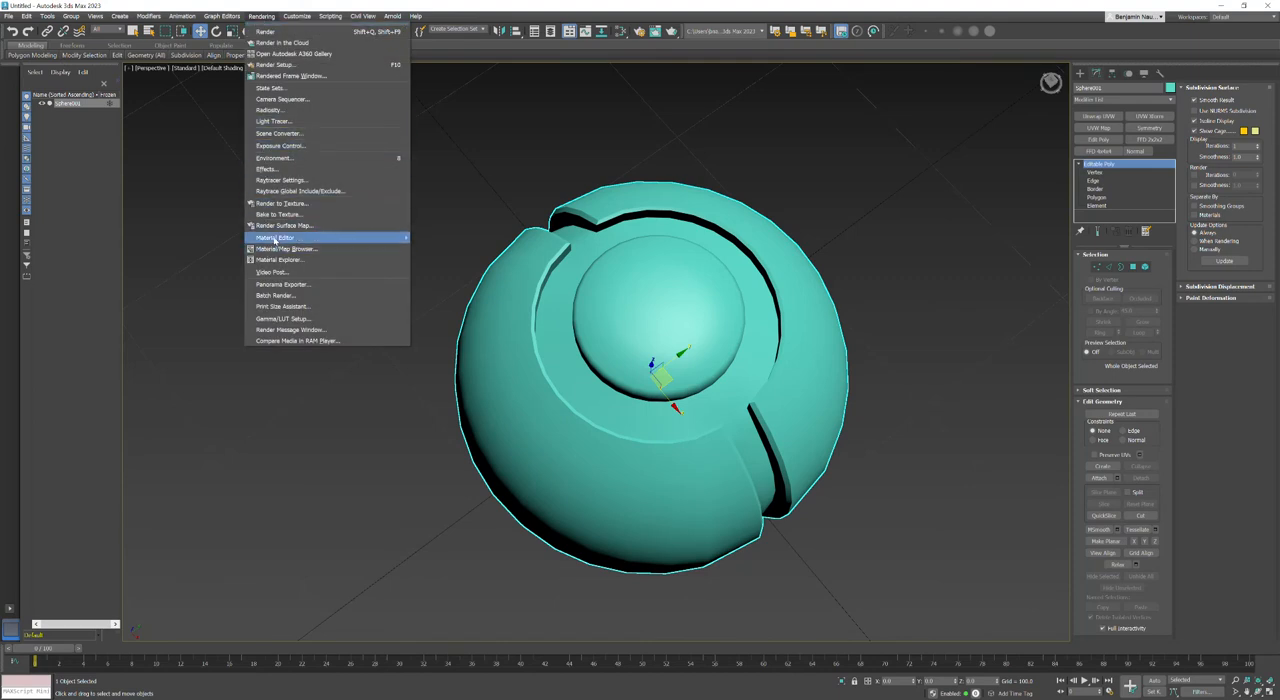
mouse_move(285, 238)
click(444, 253)
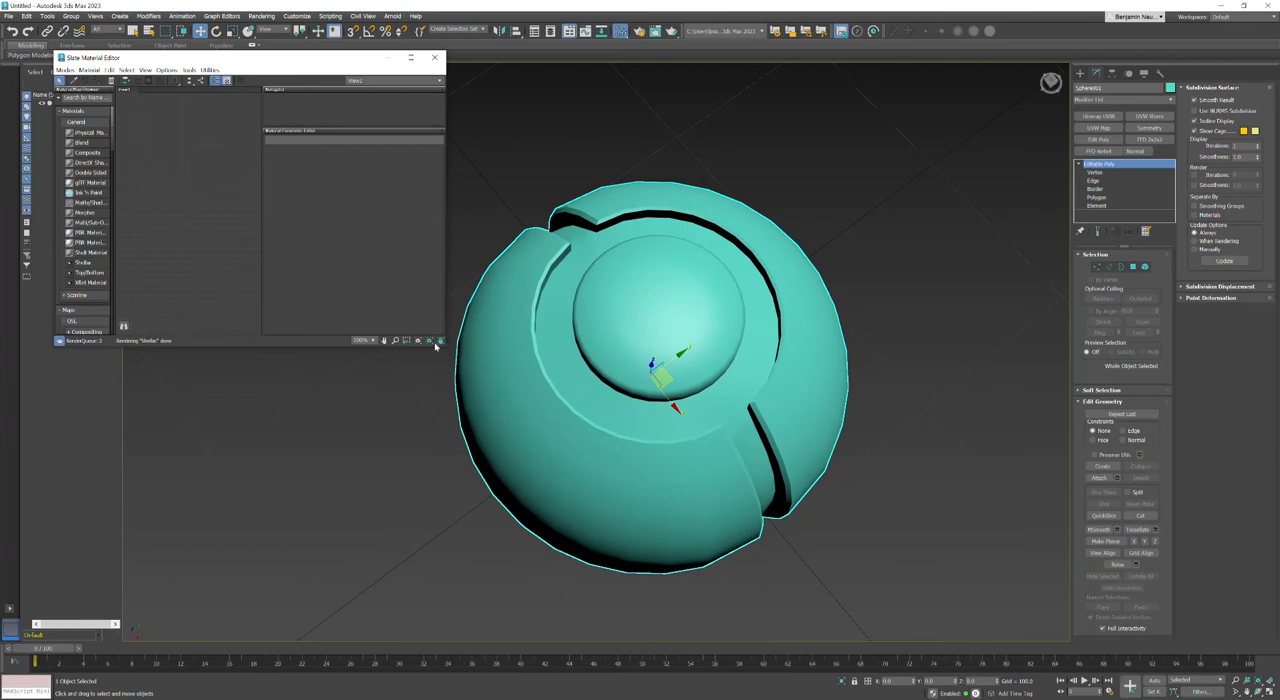
drag(444, 346, 649, 596)
middle_drag(713, 286, 850, 257)
Step: Change the sphere's object color to purple
click(1170, 88)
click(694, 332)
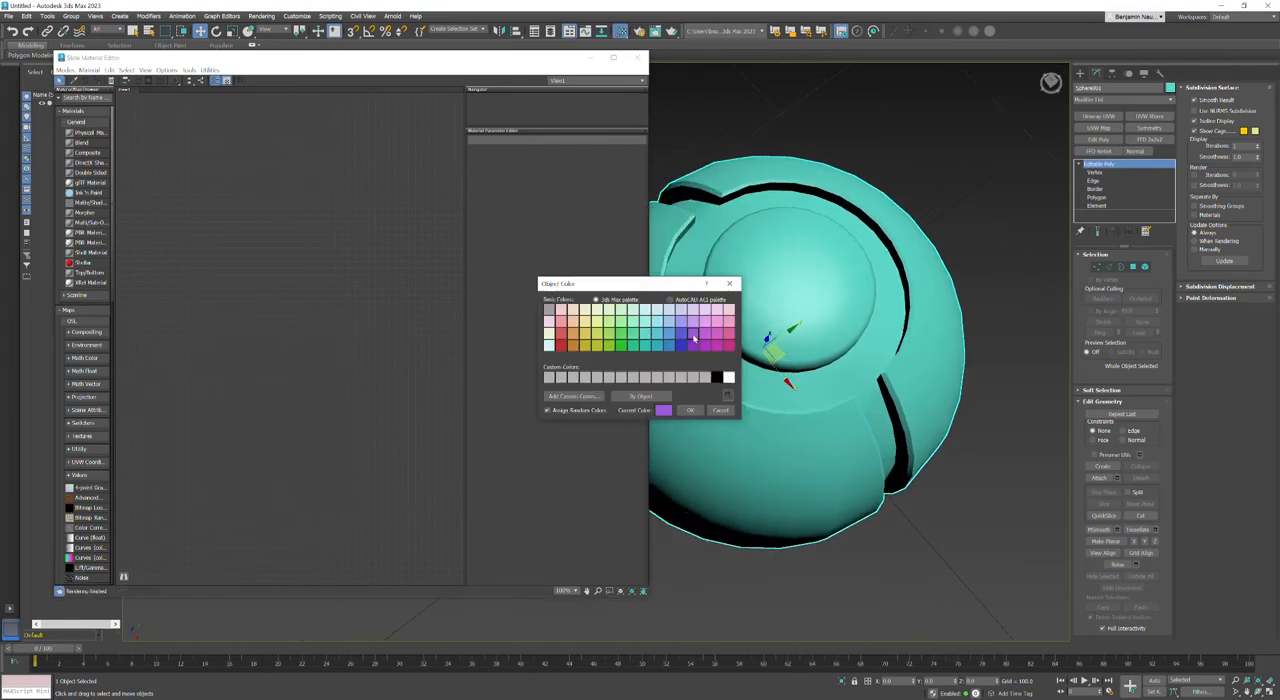
click(687, 411)
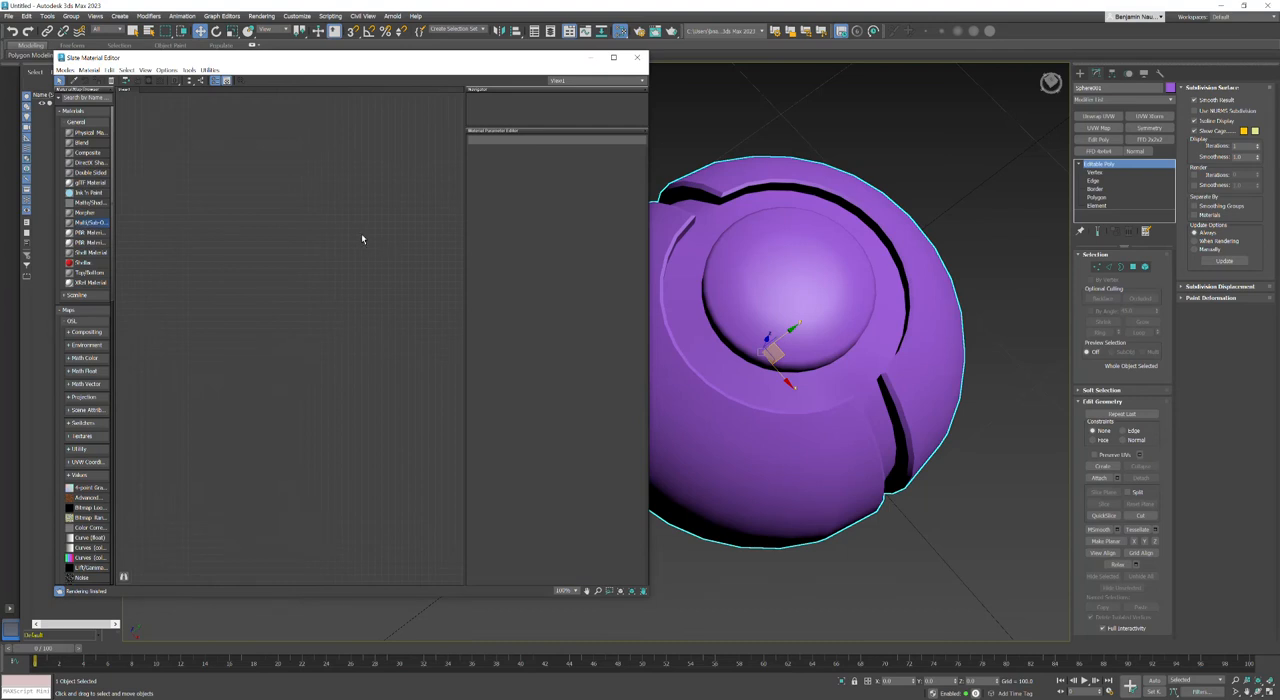
Step: Add a Multi/Sub-Object material to the node view and widen the material browser so its names are readable
drag(361, 238, 361, 238)
drag(115, 163, 150, 163)
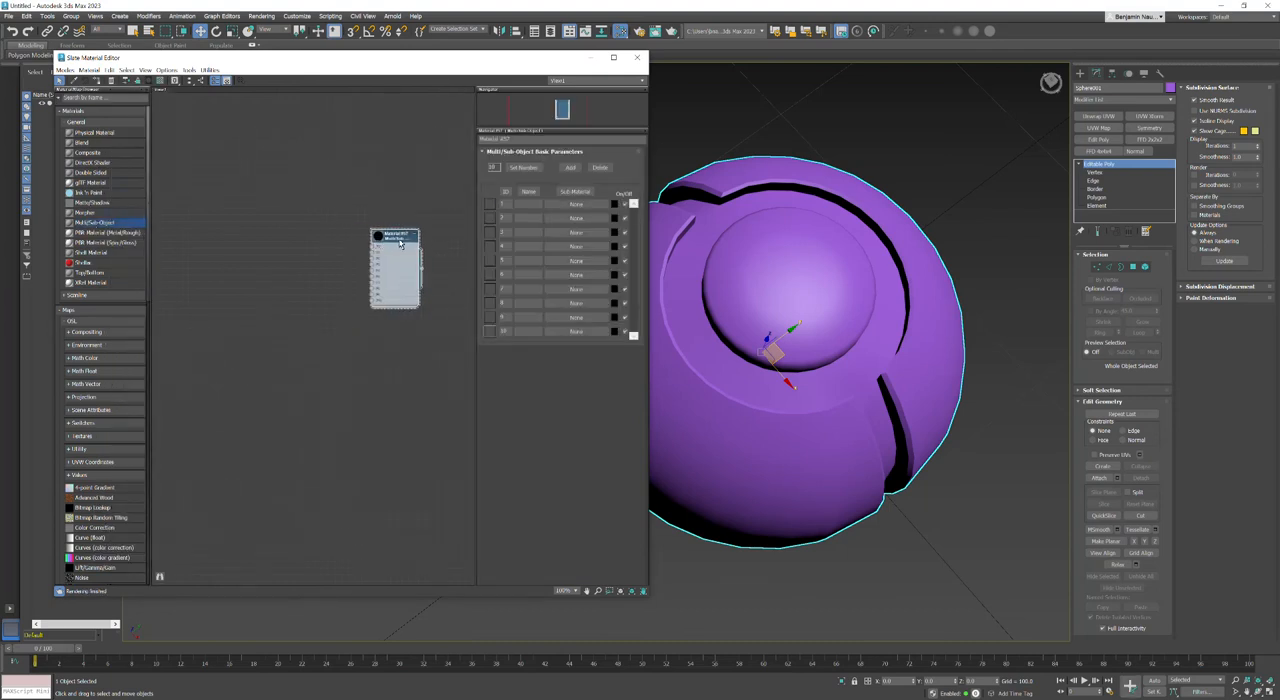
scroll(405, 245, up, 3)
scroll(392, 280, up, 2)
drag(390, 266, 403, 253)
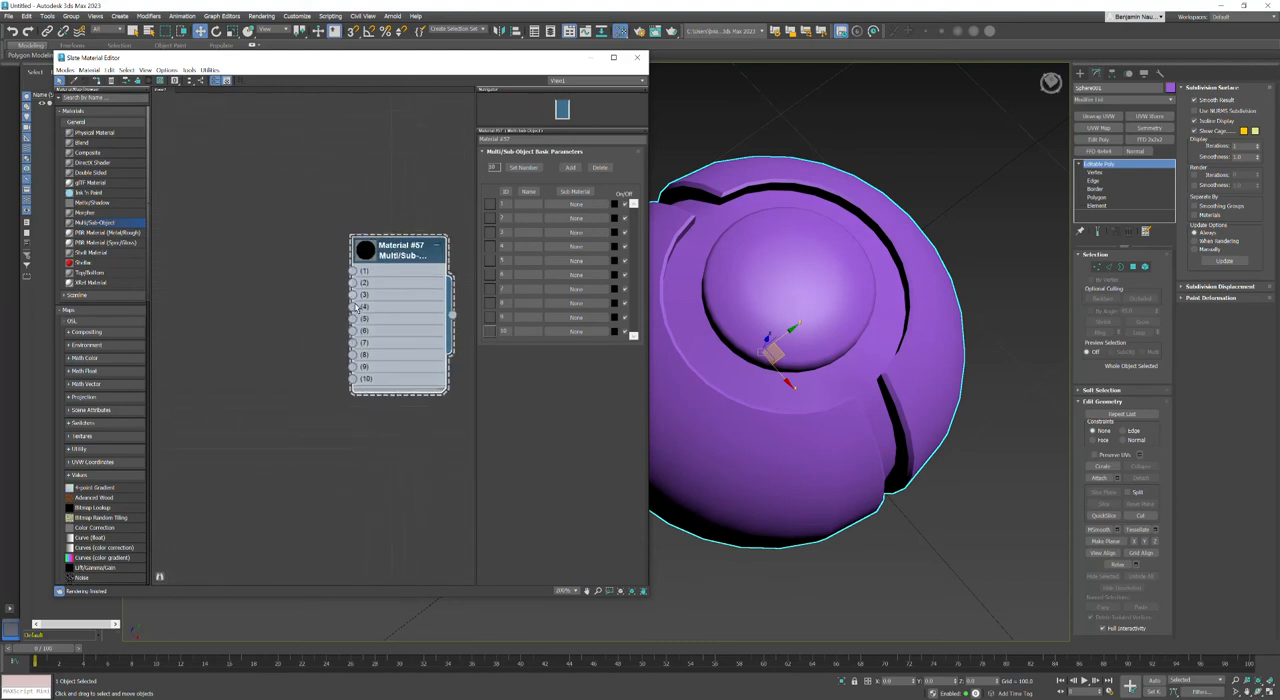
Step: Add a Standard (Legacy) Scanline material, collapse its node, and connect it to slot 1 of the Multi/Sub-Object material
click(73, 296)
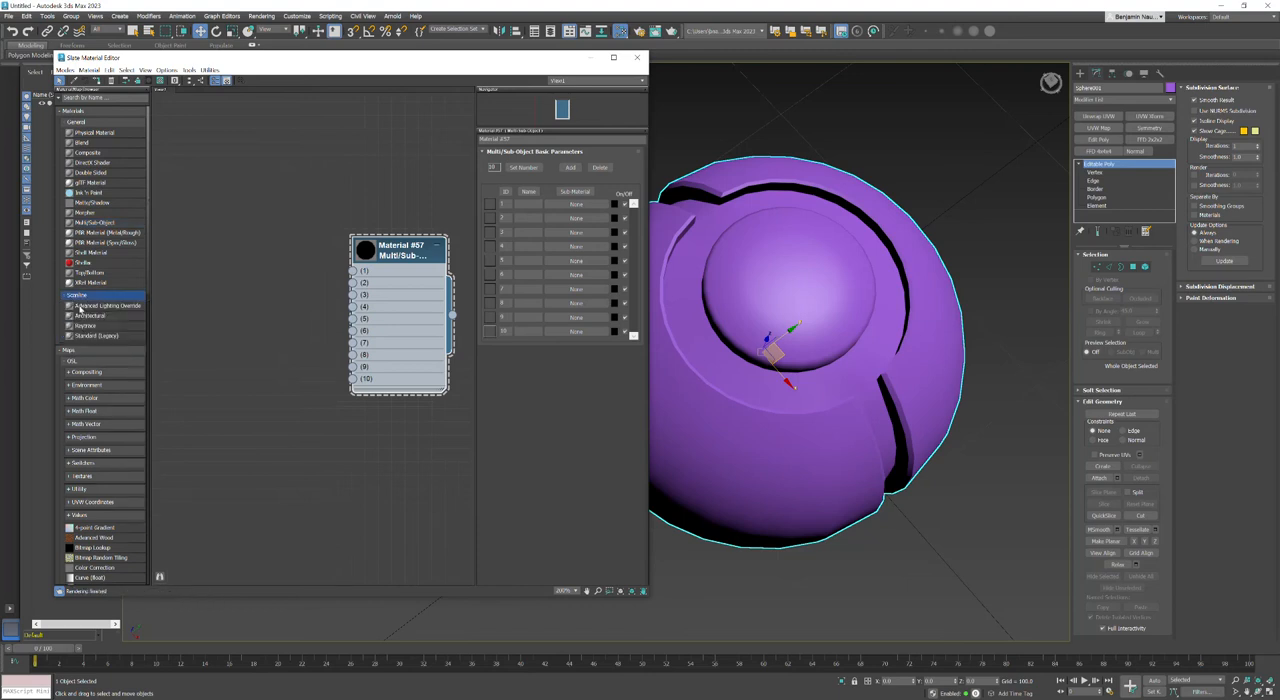
drag(86, 337, 236, 256)
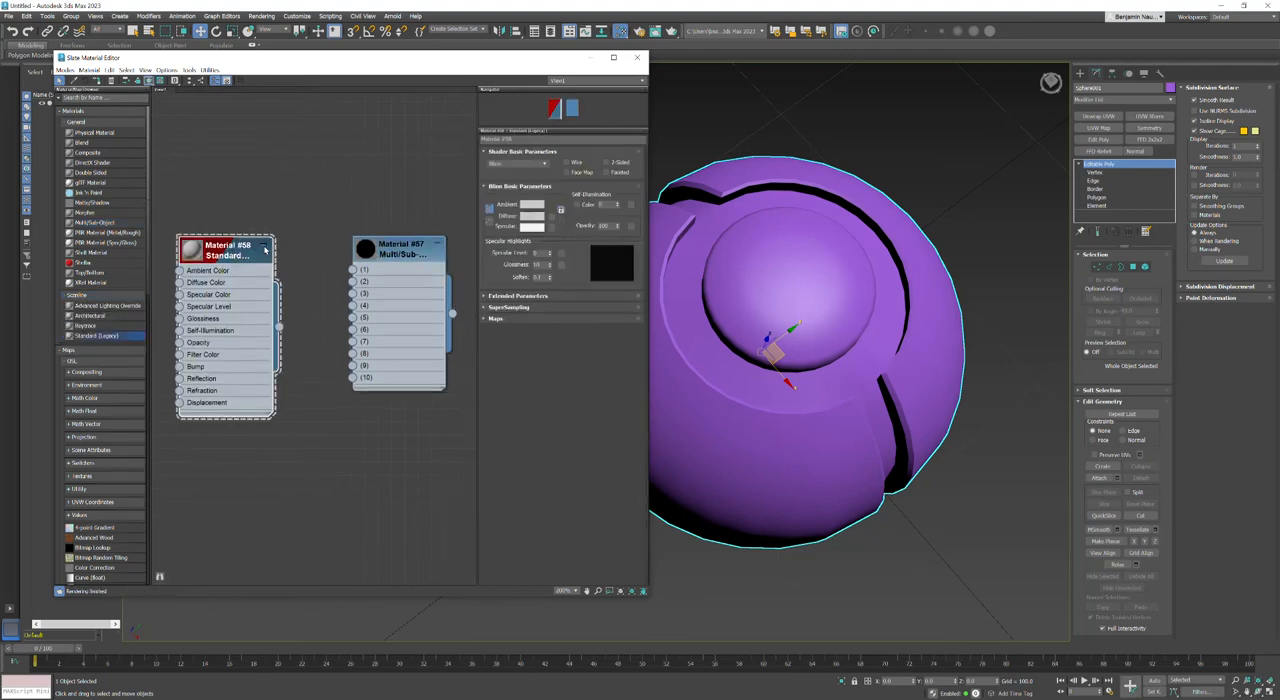
click(264, 247)
drag(228, 255, 352, 270)
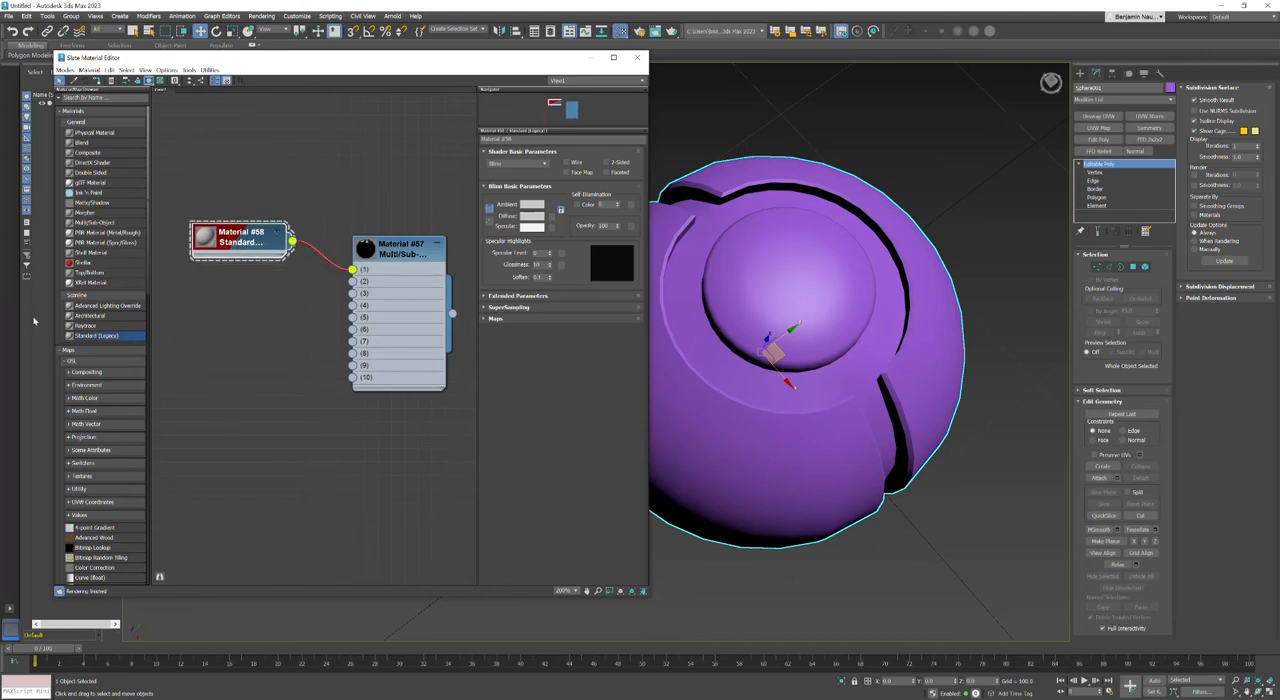
Step: Add two more collapsed Standard (Legacy) materials and connect them to slots 2 and 3 of the Multi/Sub-Object material
drag(226, 317, 190, 302)
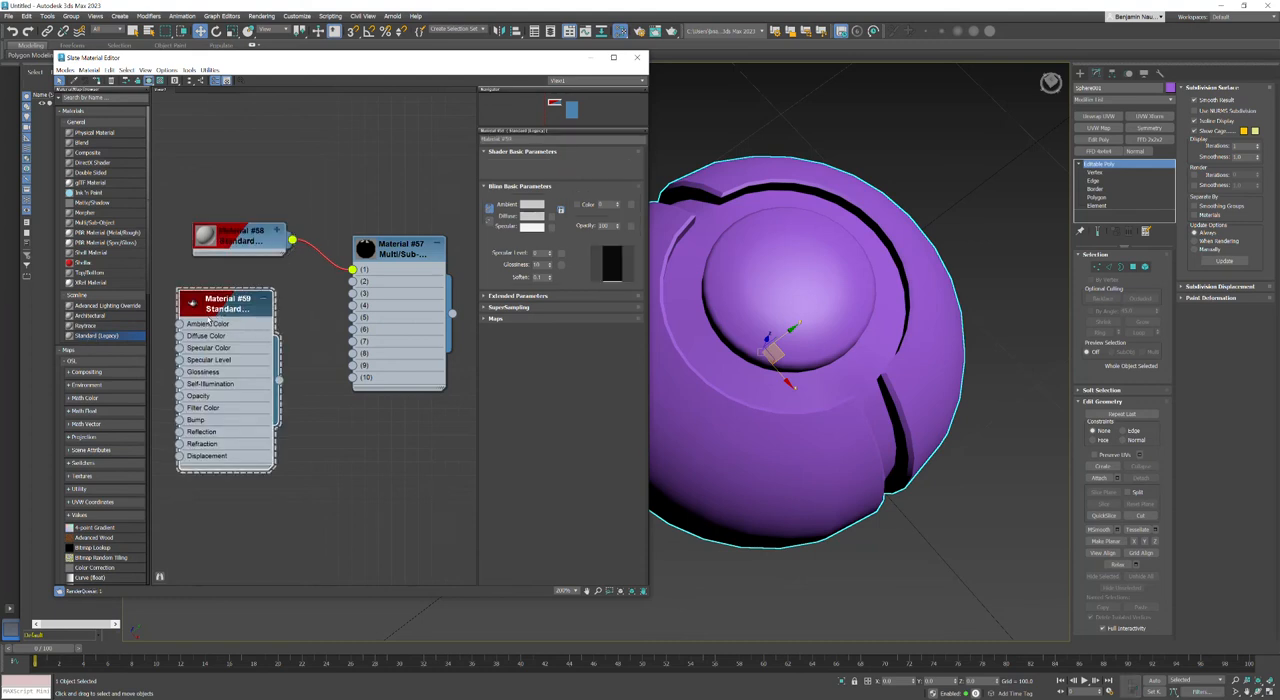
click(264, 301)
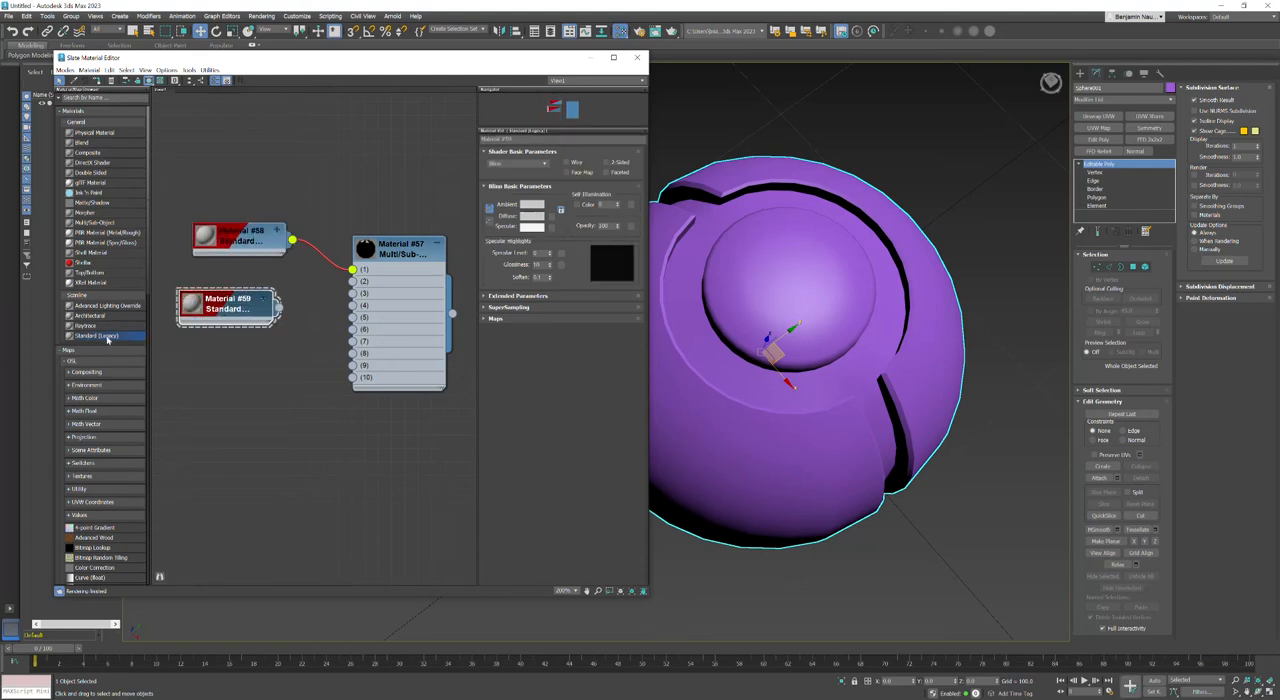
drag(221, 361, 224, 362)
click(264, 353)
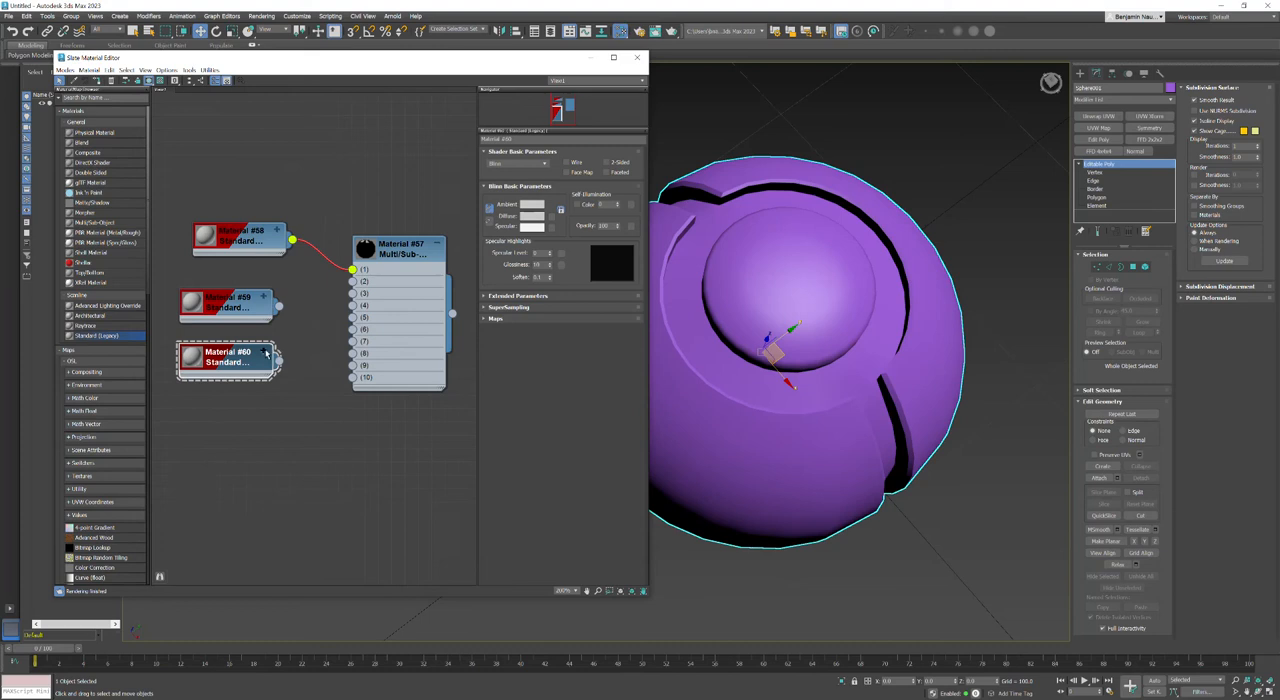
drag(279, 306, 279, 360)
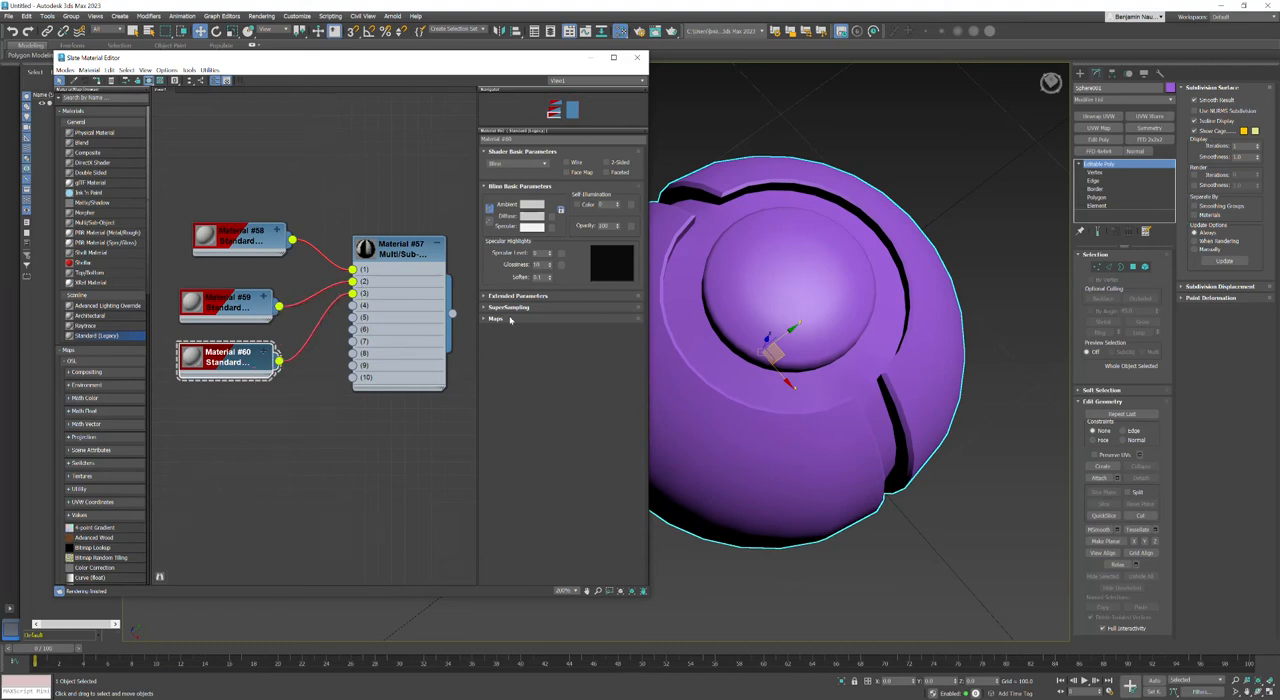
Step: Reselect the sphere in the viewport and turn its edged-faces display back on
click(1080, 73)
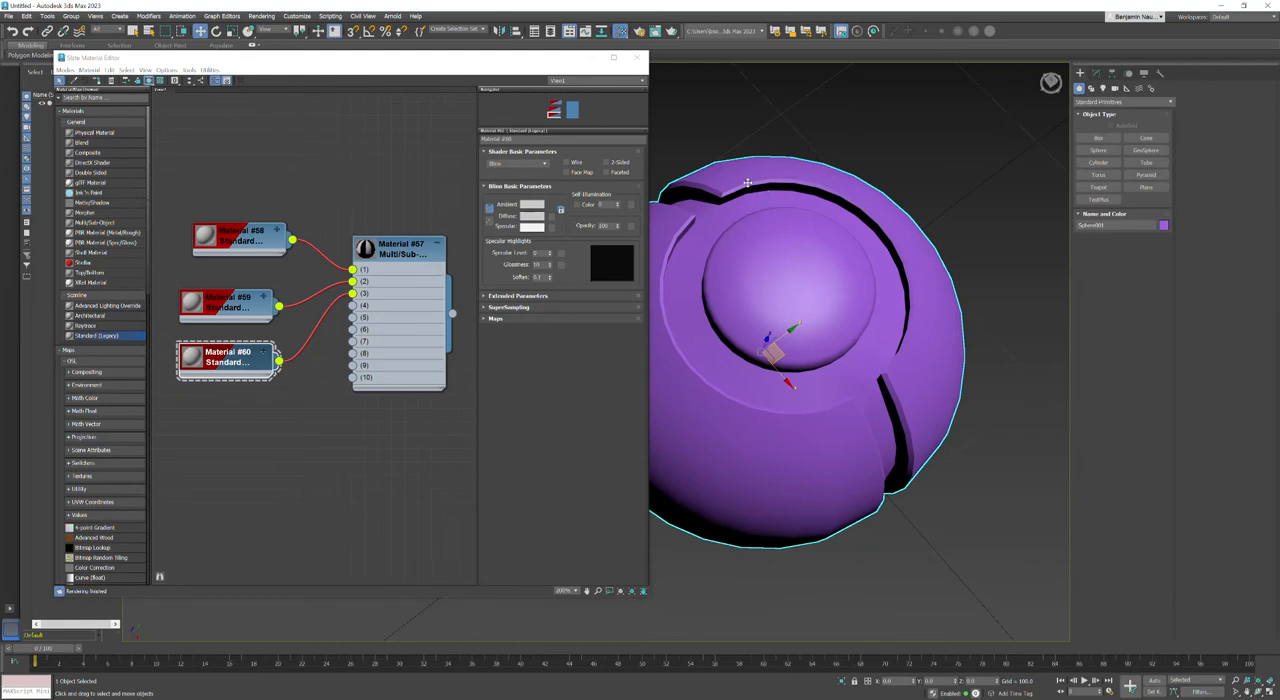
click(876, 141)
click(795, 183)
key(F4)
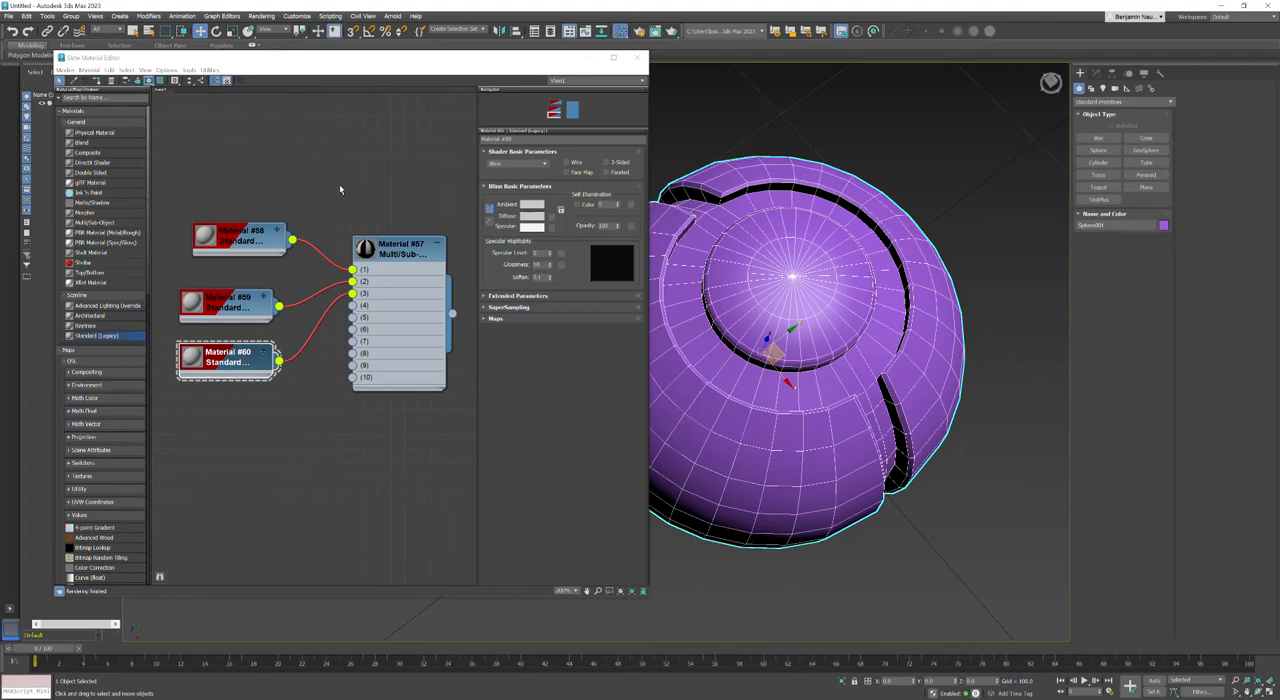
Step: Enlarge the Multi/Sub-Object node's preview and assign that material to the selected sphere
double_click(408, 257)
right_click(408, 257)
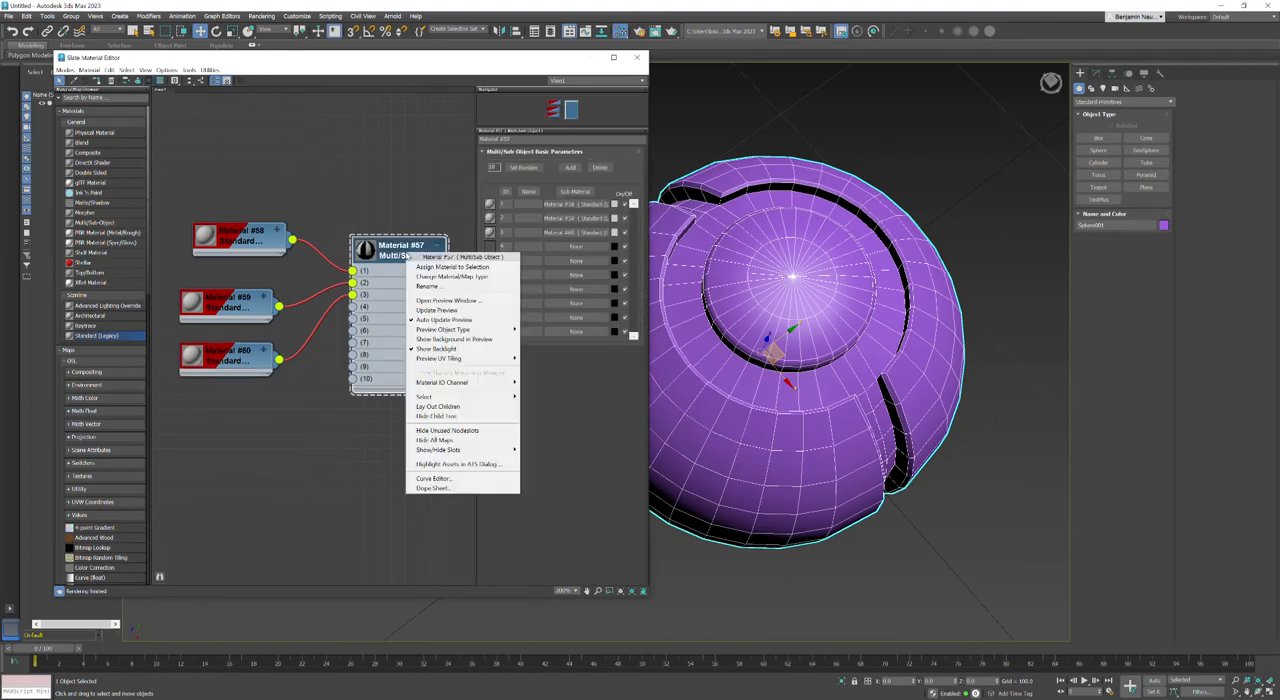
click(447, 267)
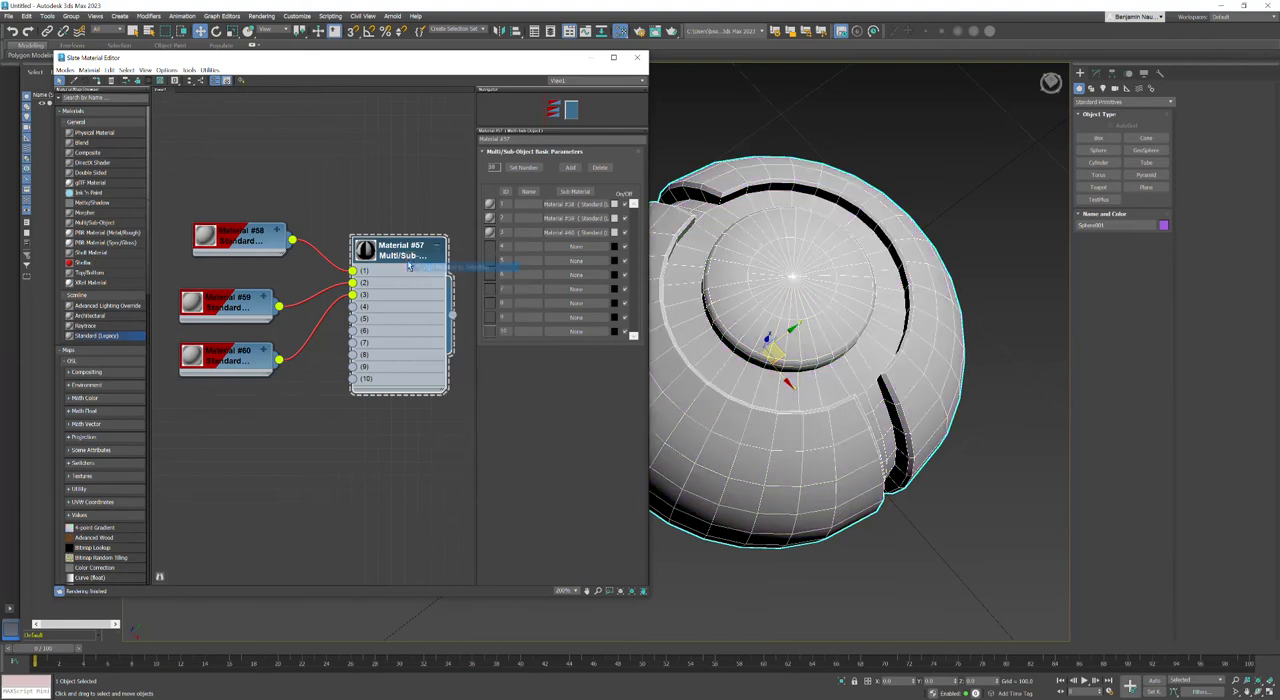
Step: Enlarge the previews of the three Standard materials and lay out the Multi/Sub-Object node's children
double_click(195, 357)
double_click(191, 309)
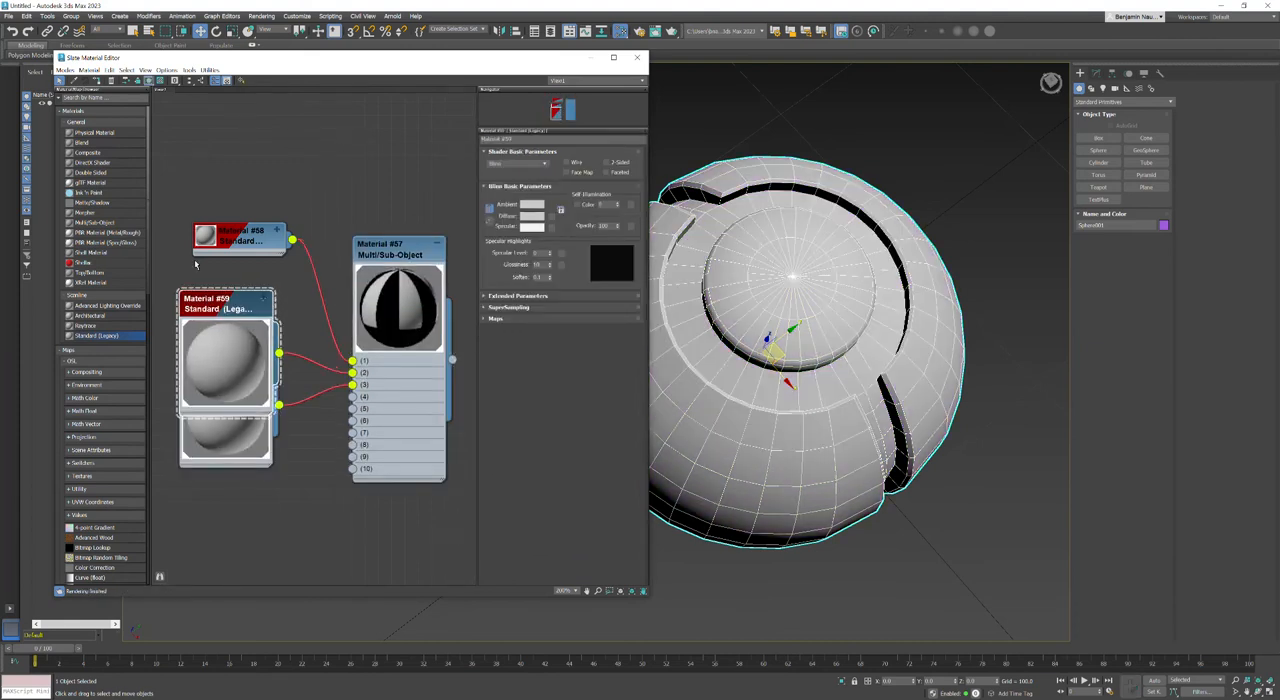
double_click(205, 237)
right_click(391, 251)
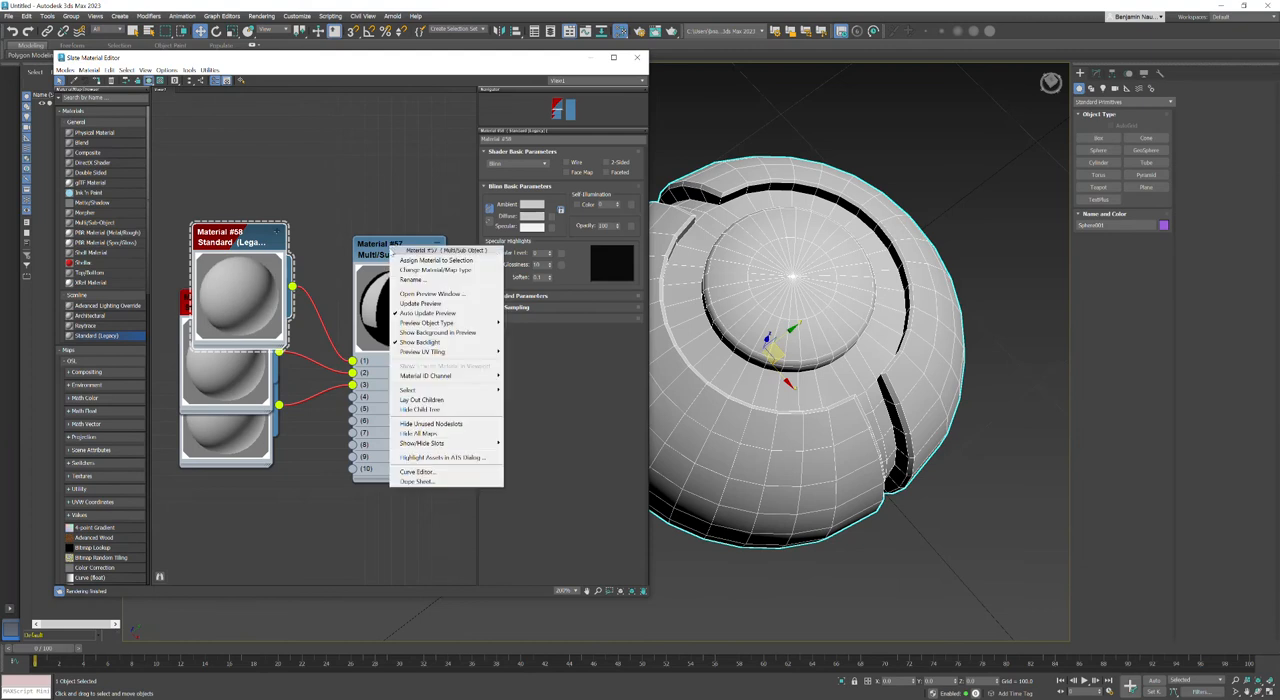
click(418, 400)
middle_drag(328, 452, 304, 376)
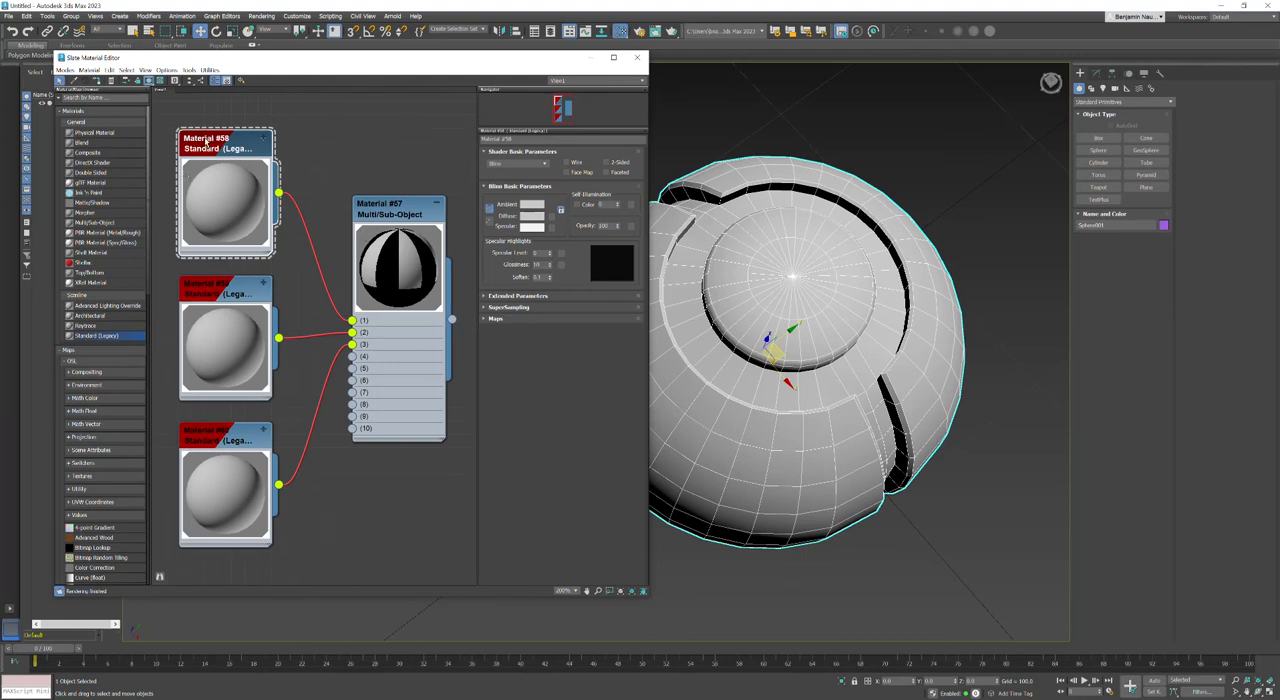
Step: Reassign the Multi/Sub-Object material to the selected sphere and show its sub-material parameters
right_click(207, 143)
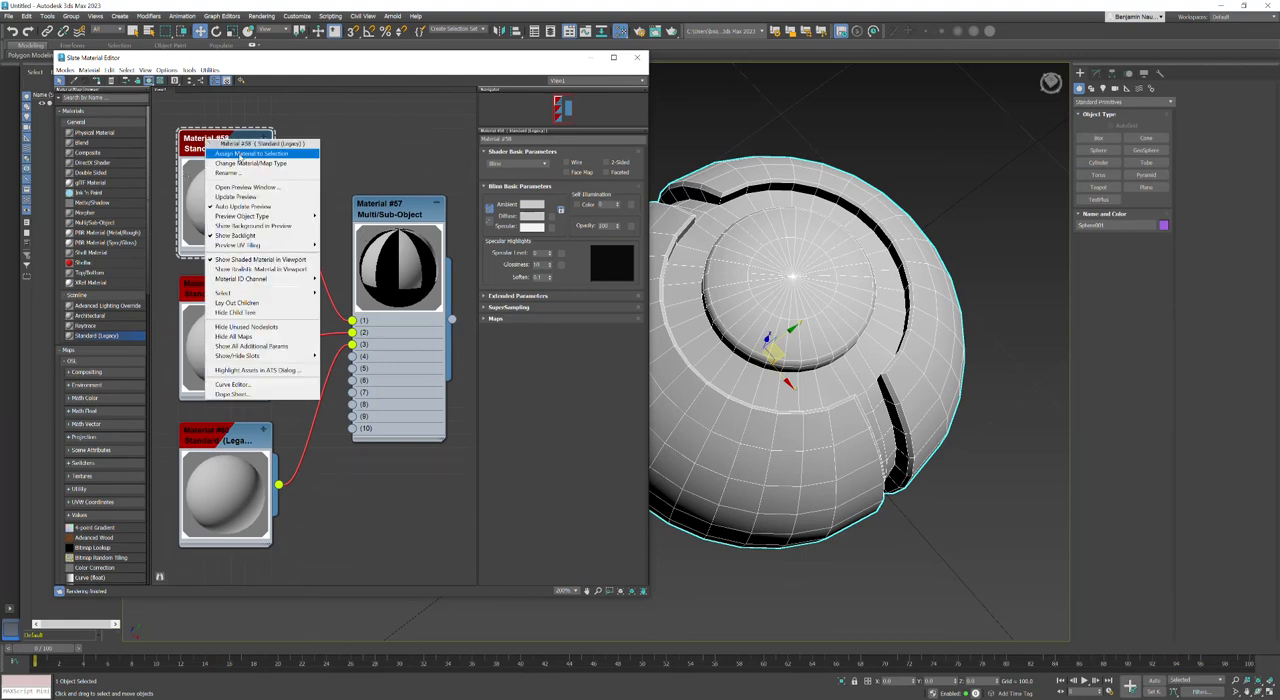
click(214, 162)
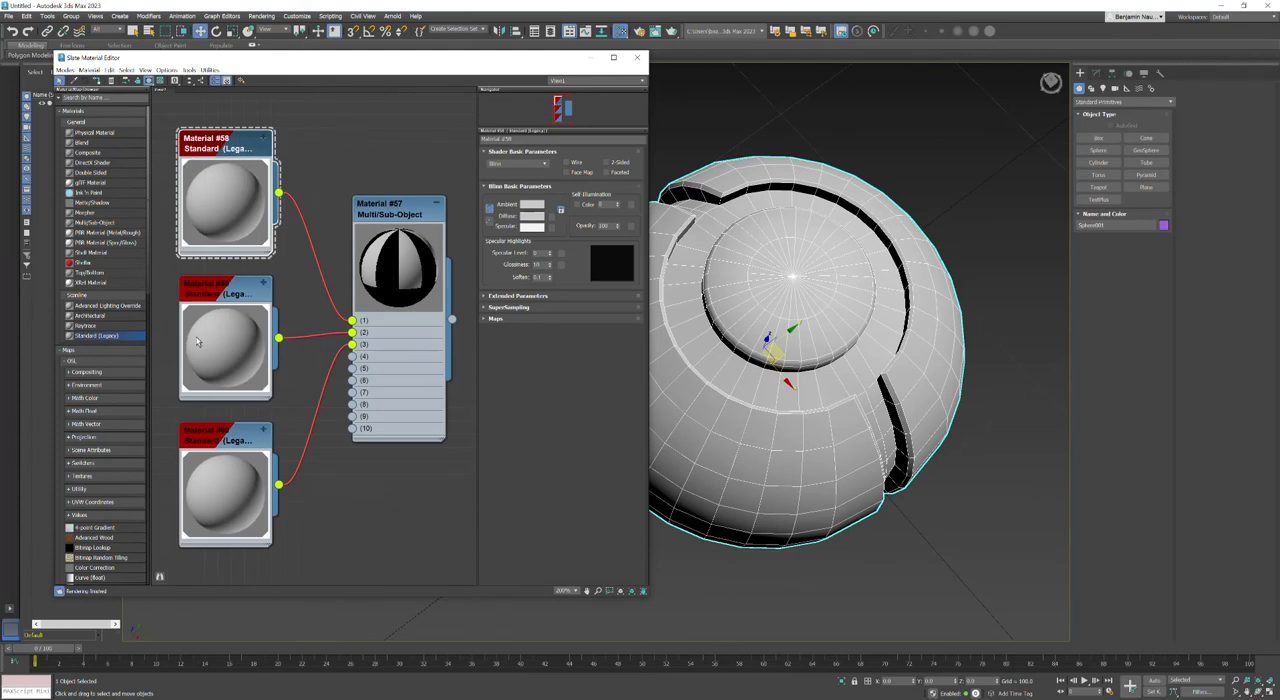
double_click(400, 209)
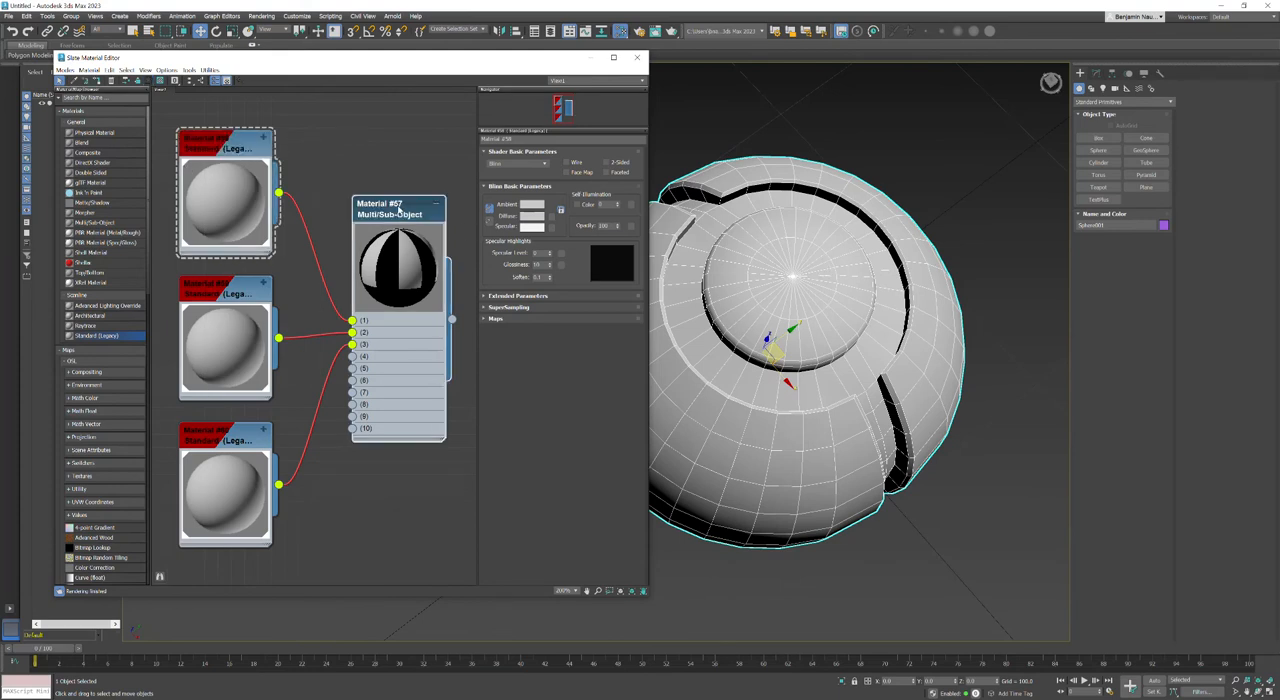
right_click(400, 209)
click(407, 220)
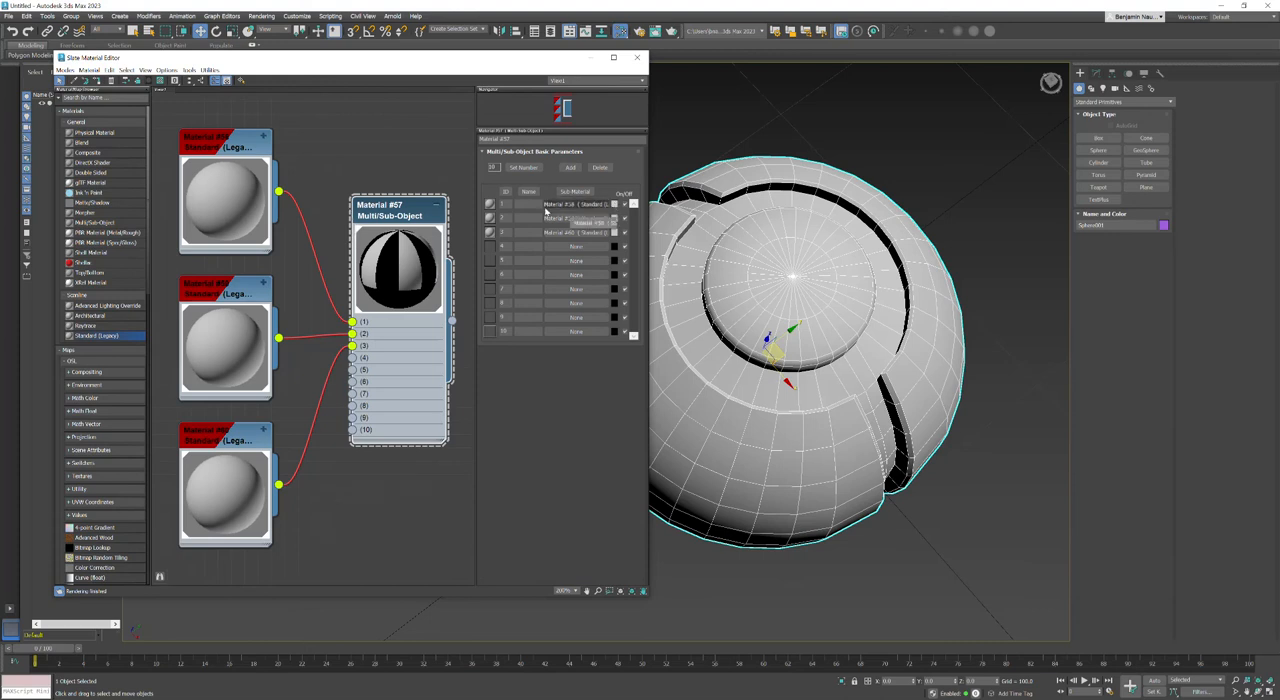
Step: Color the Multi/Sub-Object material's first sub-material red and its second sub-material white
click(615, 205)
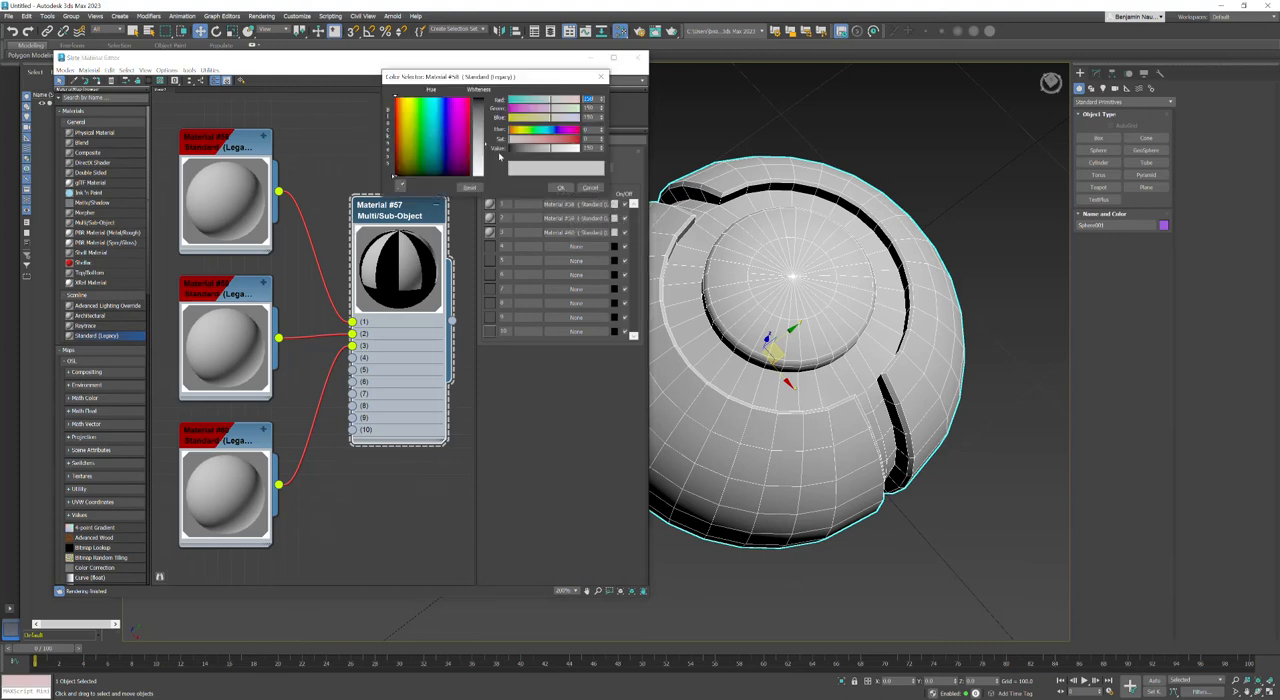
drag(528, 138, 578, 138)
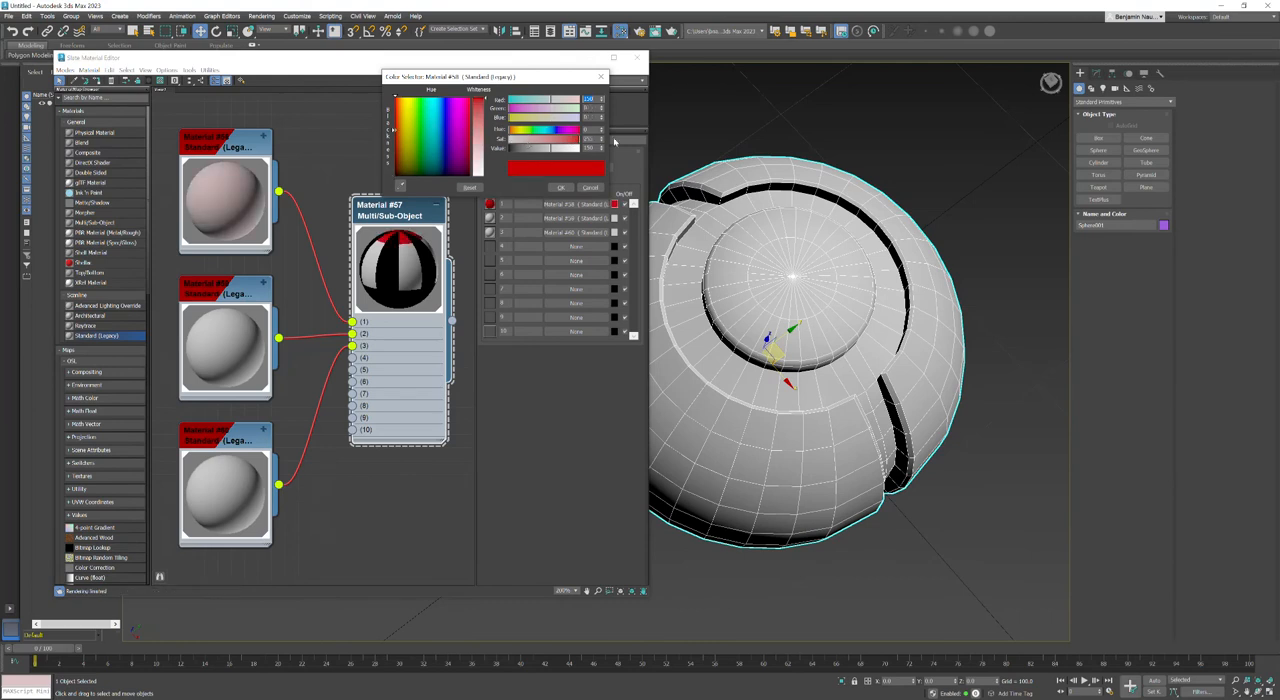
click(561, 188)
click(614, 218)
drag(544, 162, 580, 162)
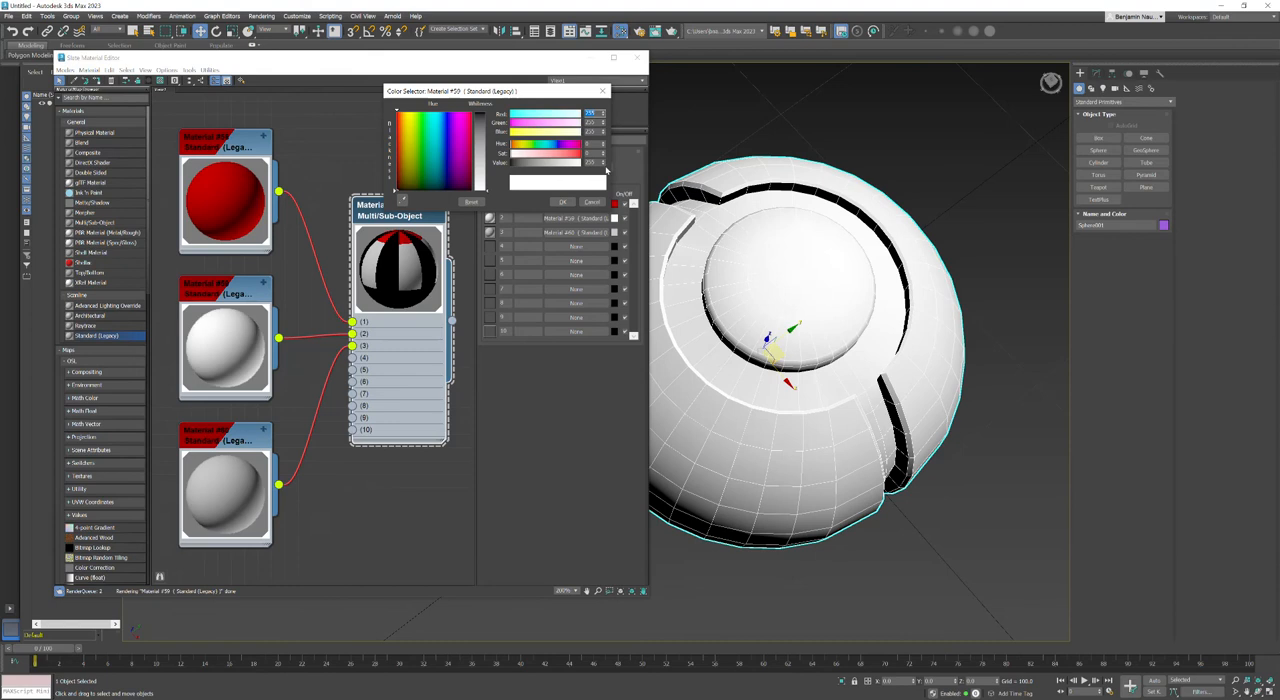
click(562, 201)
Step: Set the third sub-material's color to dark gray
click(615, 232)
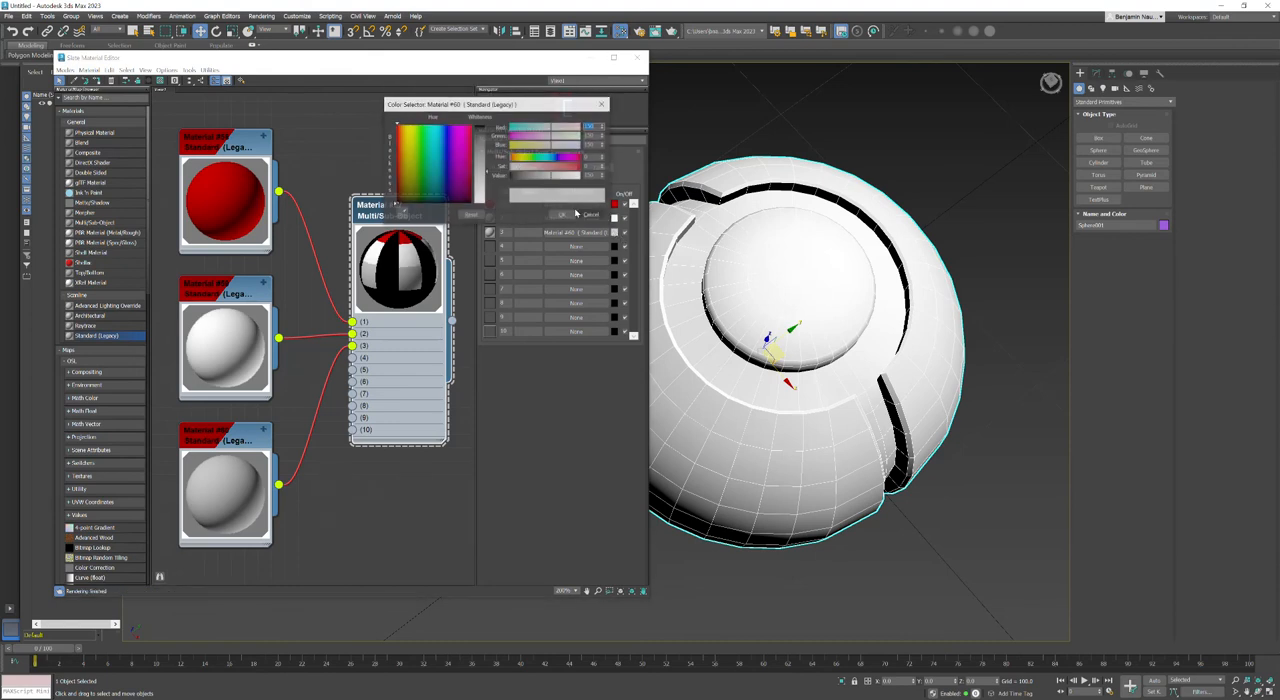
drag(519, 178, 513, 183)
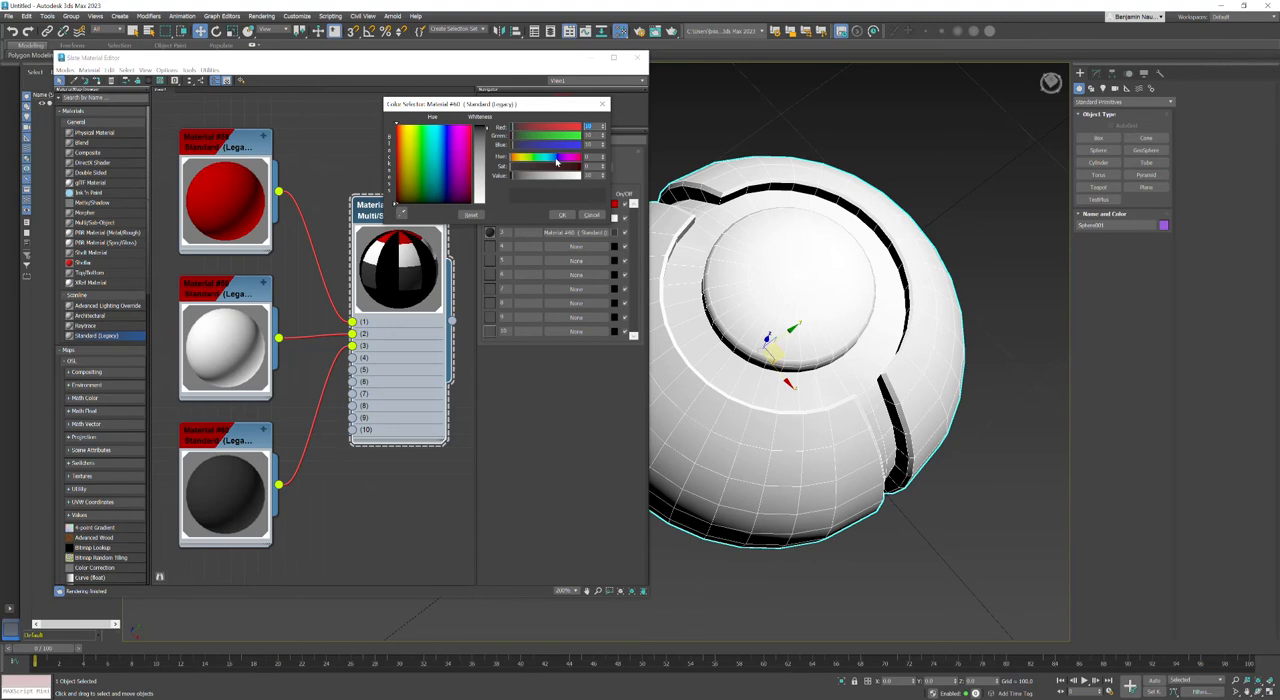
click(567, 213)
alt+middle_drag(683, 515, 763, 503)
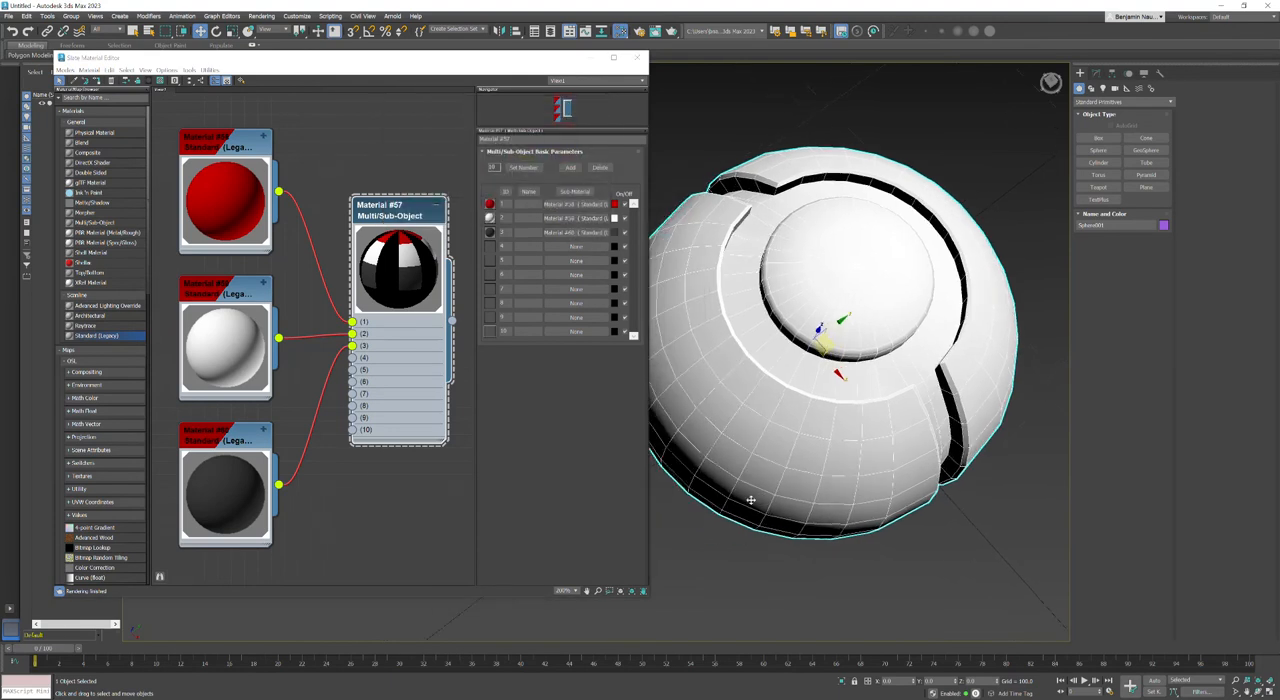
Step: Raise the red Standard material's specular level and glossiness to give it a sharp highlight
double_click(221, 148)
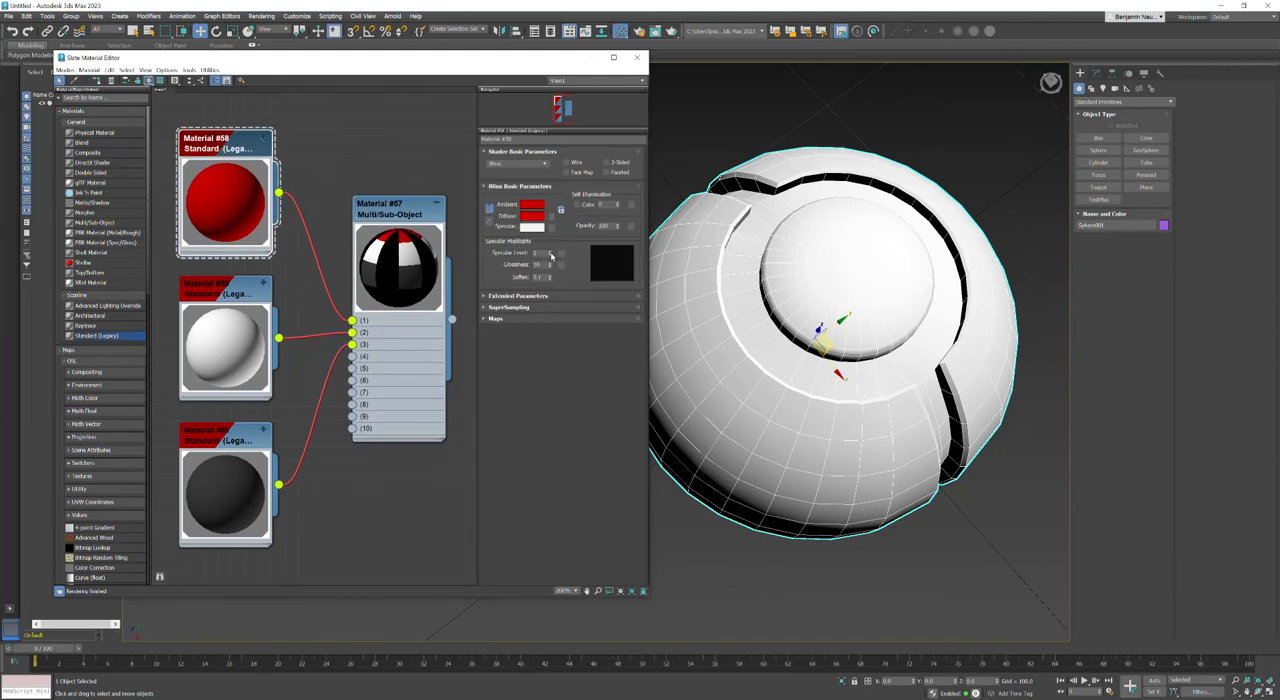
drag(550, 255, 548, 227)
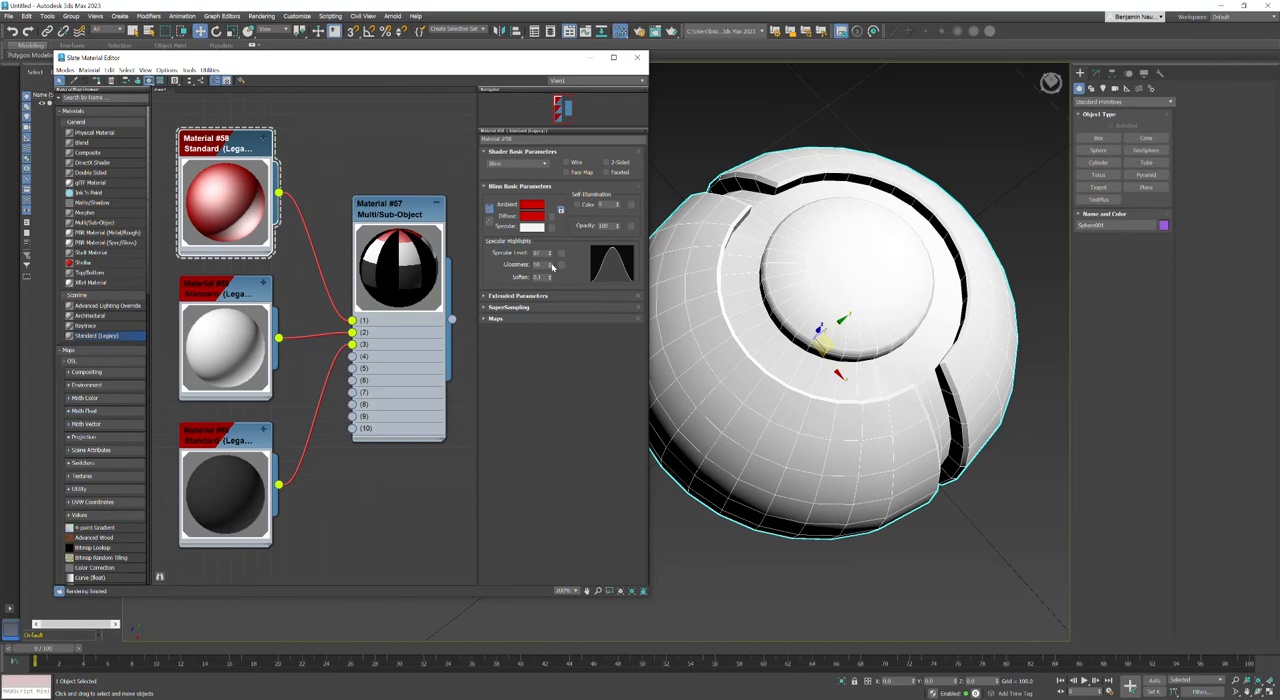
drag(550, 267, 549, 238)
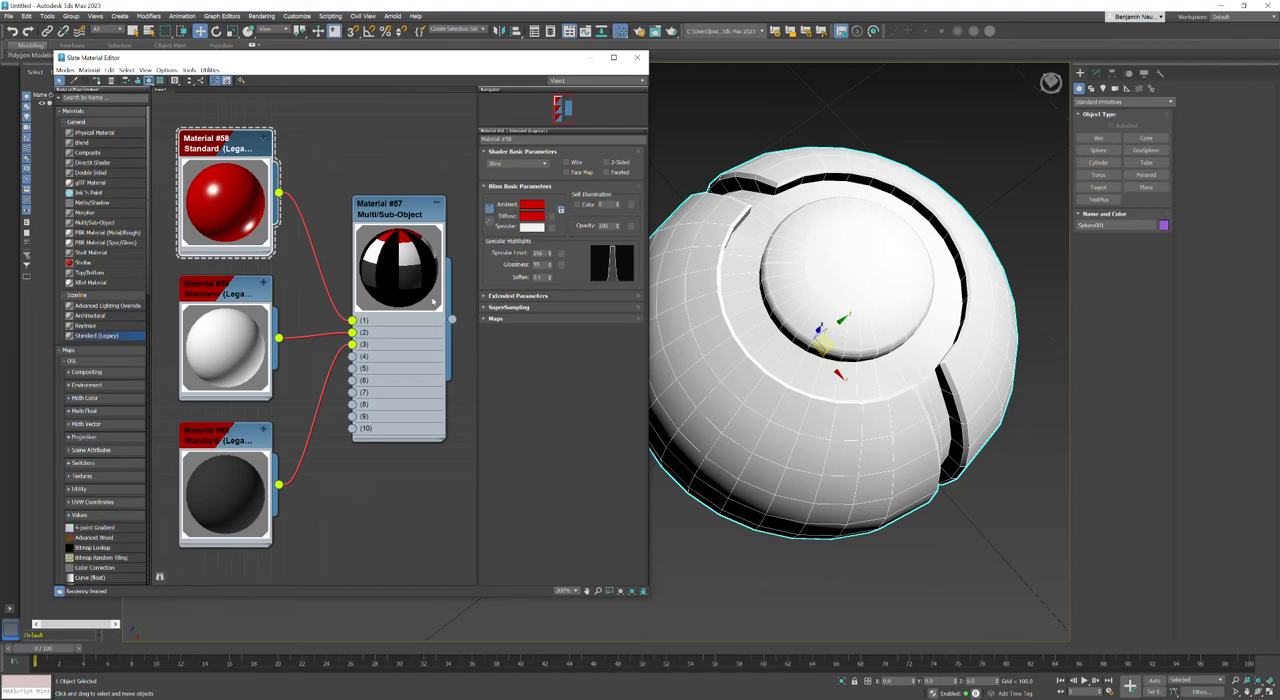
Step: Raise the white Standard material's specular level and glossiness to make it shiny
click(235, 329)
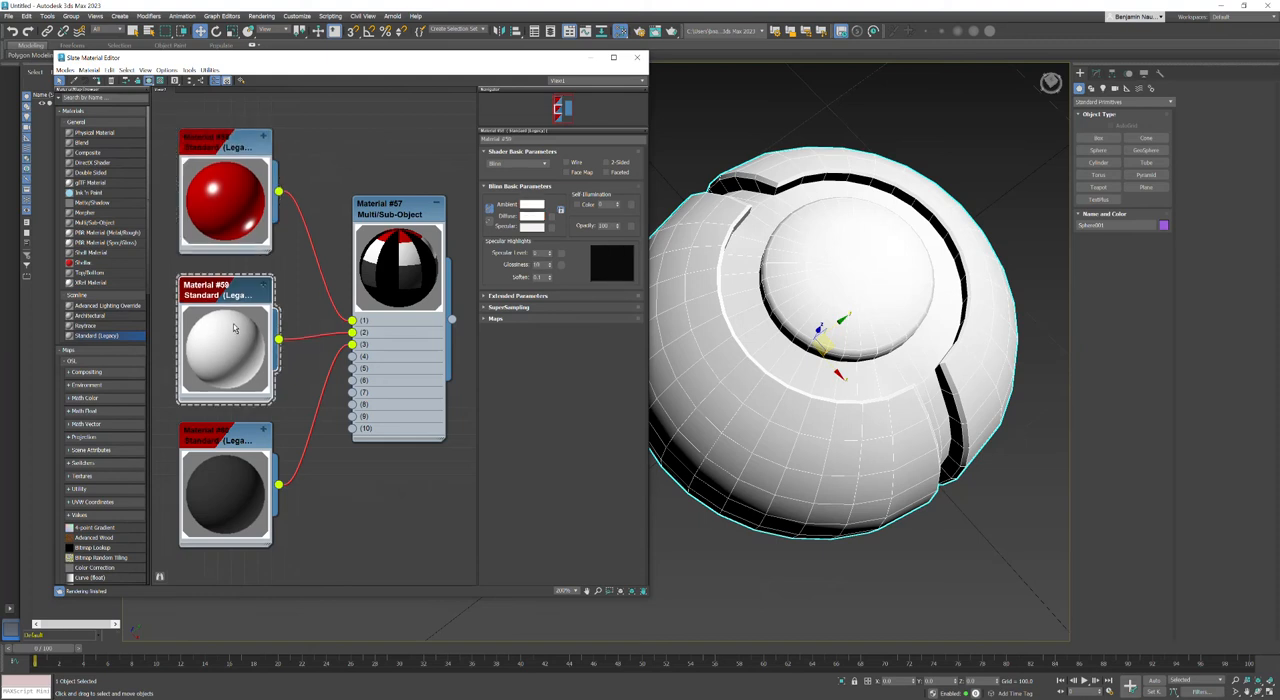
drag(549, 253, 549, 183)
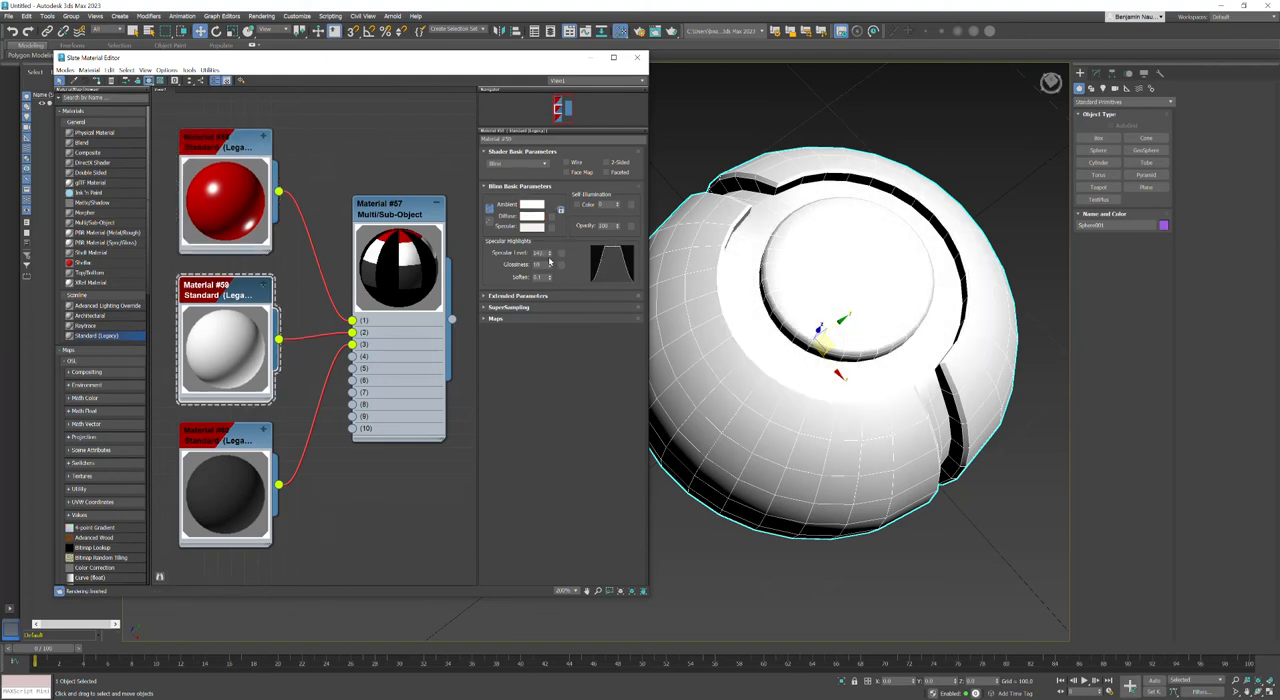
drag(549, 265, 550, 248)
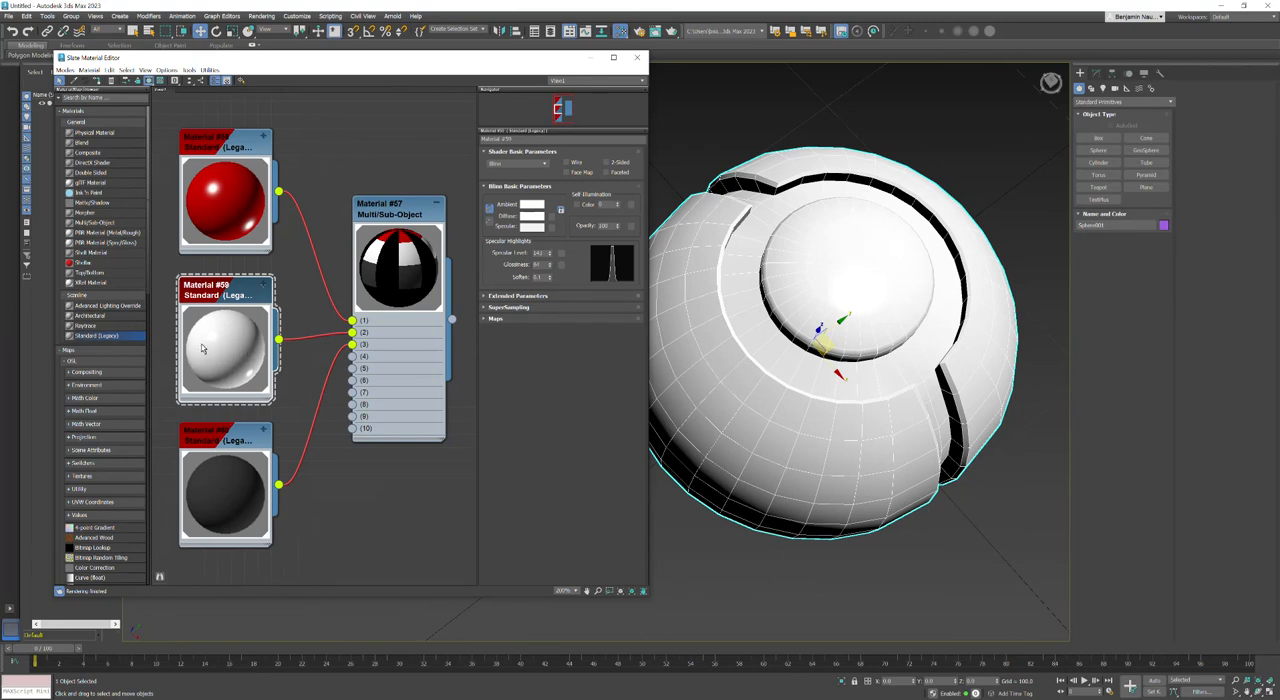
Step: Make the third Standard material's diffuse color pure black and slightly raise its specular level and glossiness
click(210, 440)
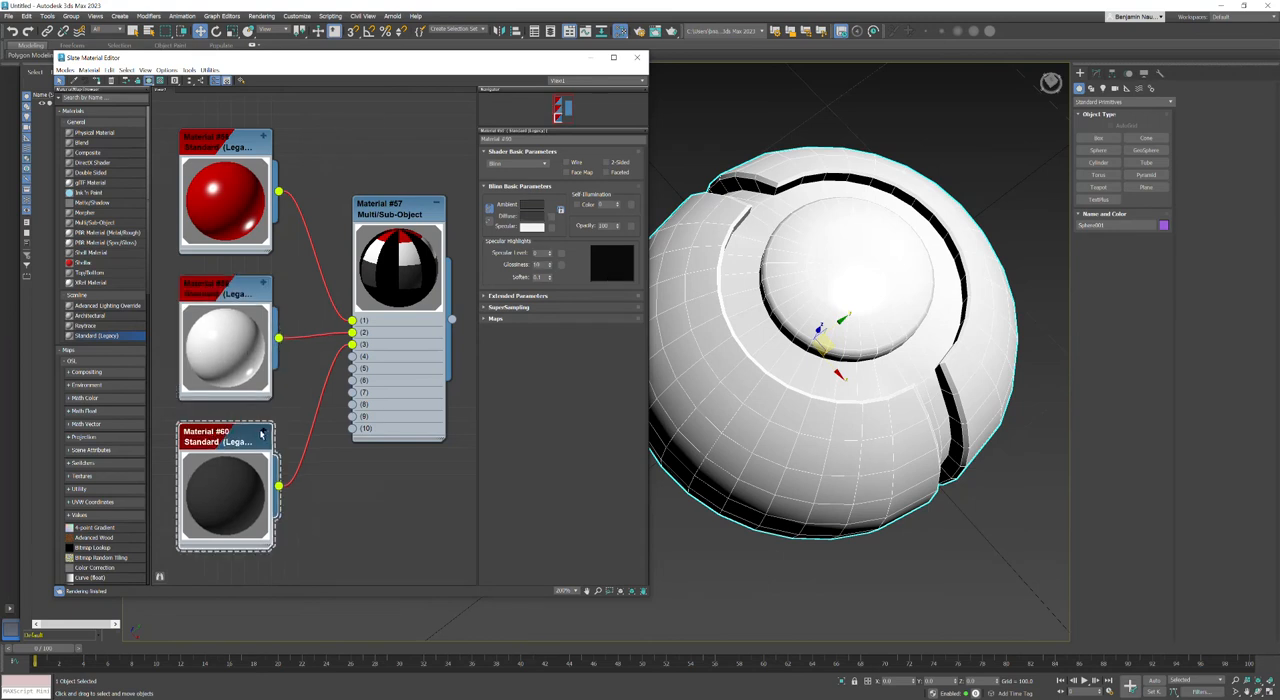
click(535, 217)
click(486, 205)
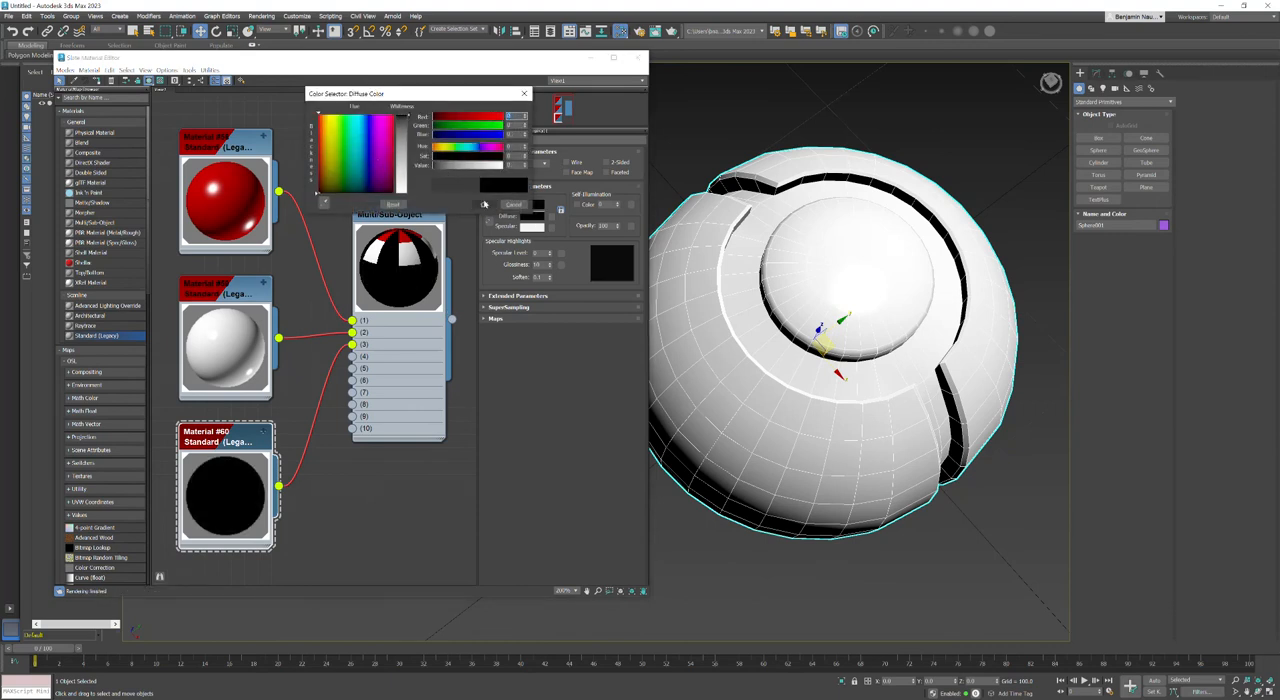
drag(551, 254, 551, 245)
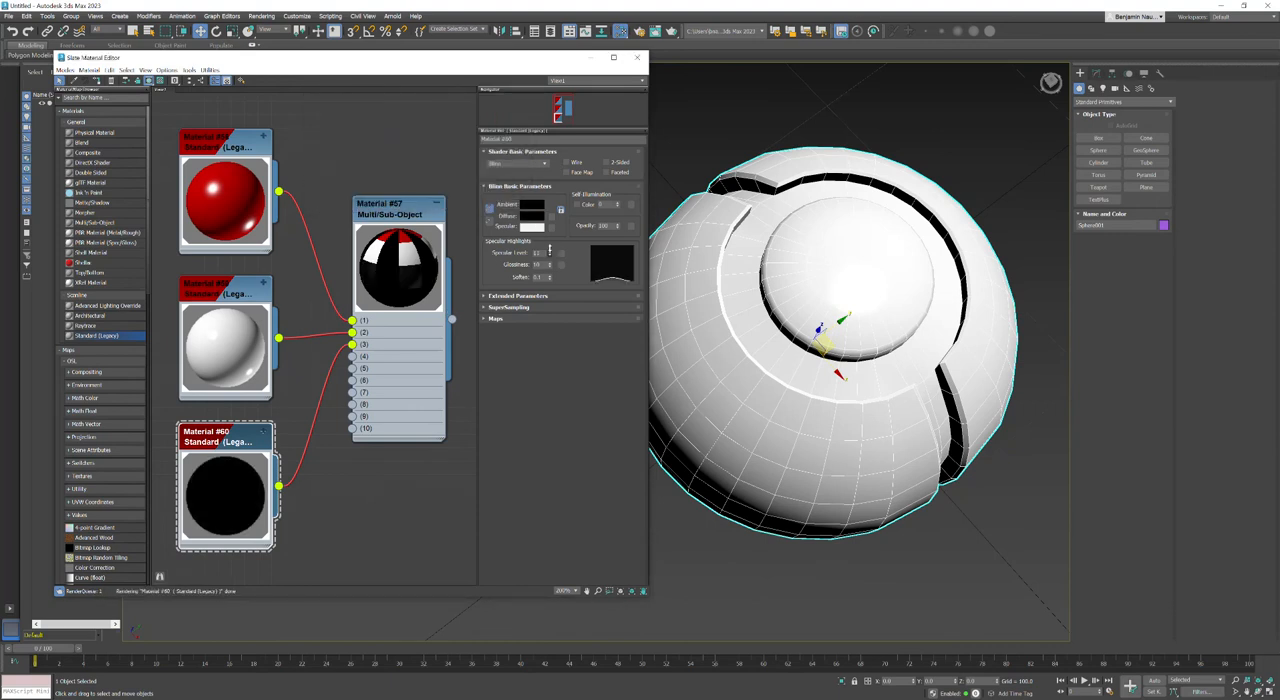
click(550, 264)
drag(550, 265, 550, 260)
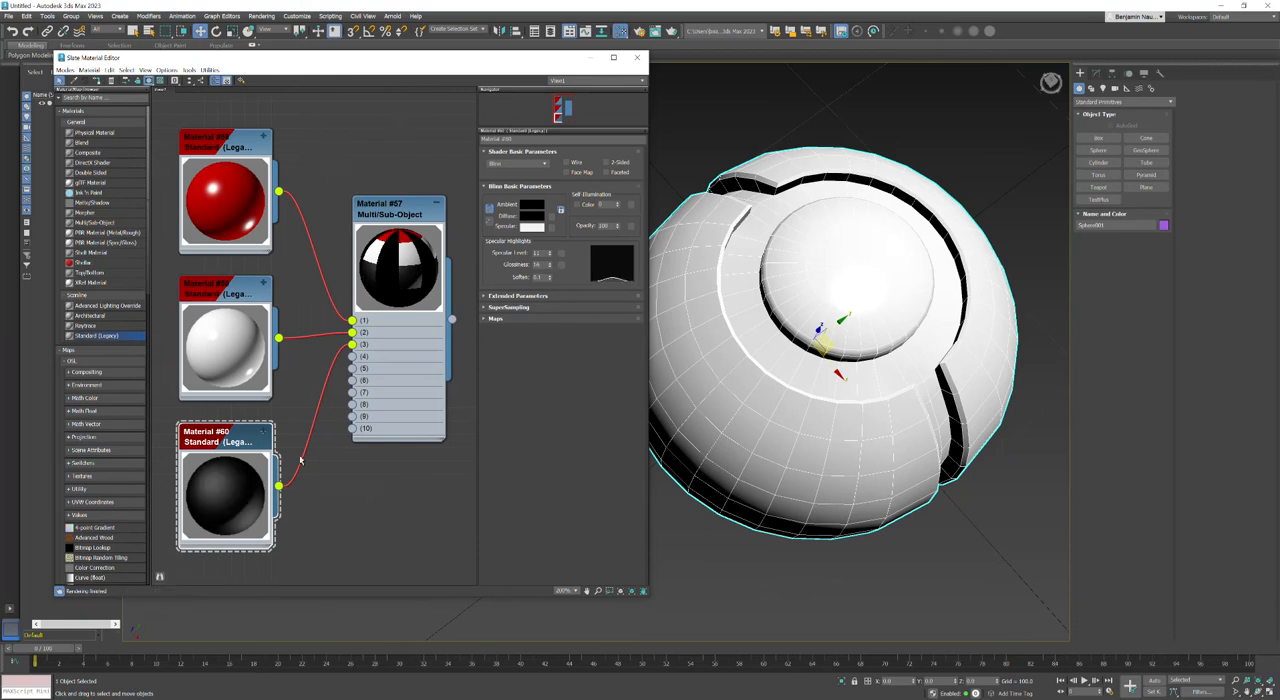
click(364, 115)
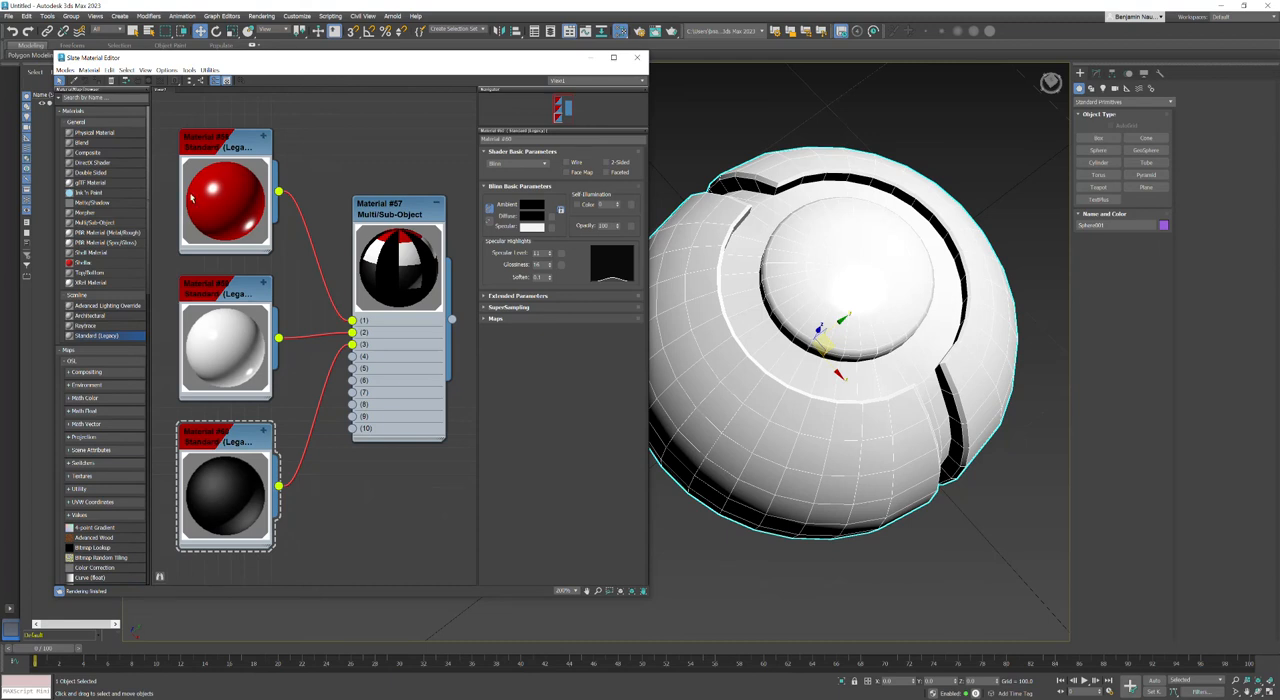
Step: Select the whole sphere as an element of the Editable Poly and set its material ID to 1
double_click(382, 204)
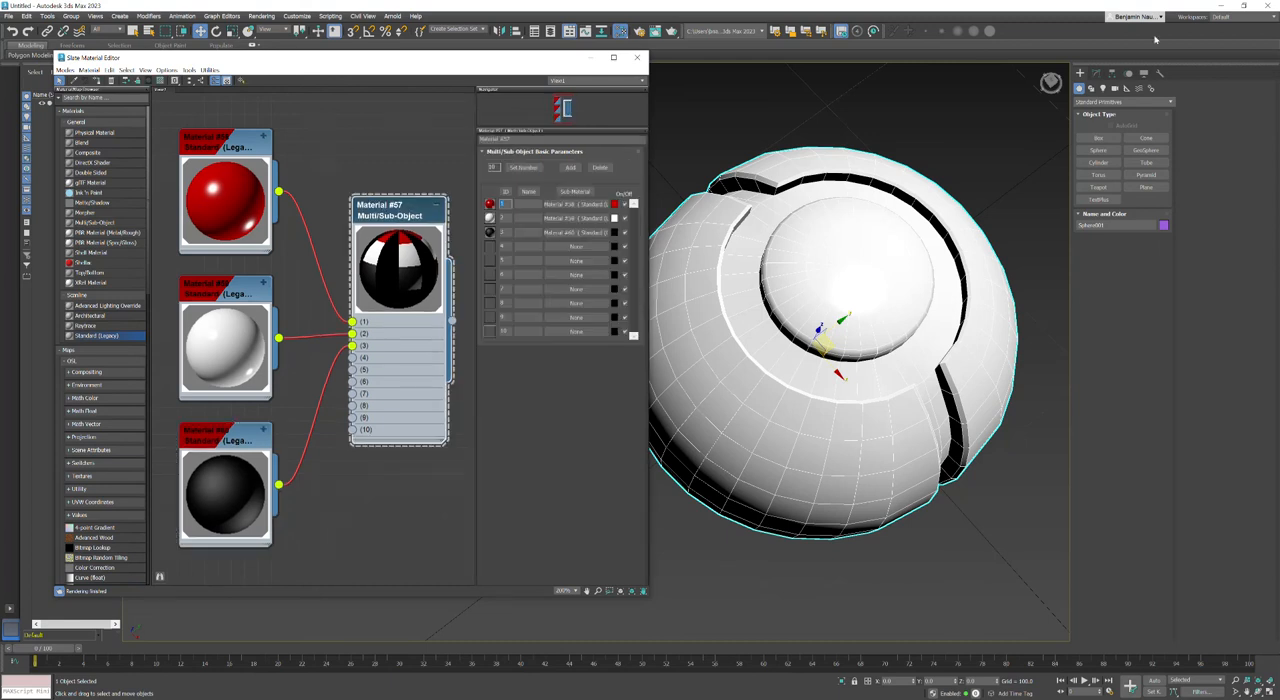
click(1097, 75)
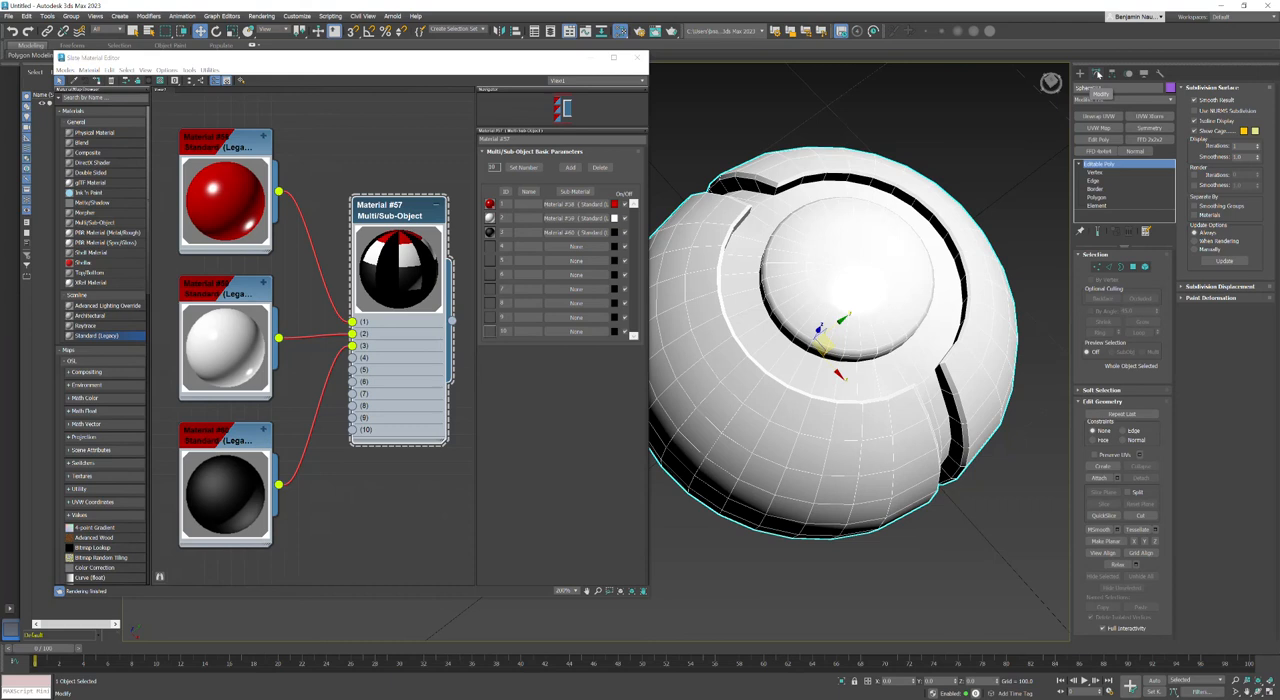
click(1102, 205)
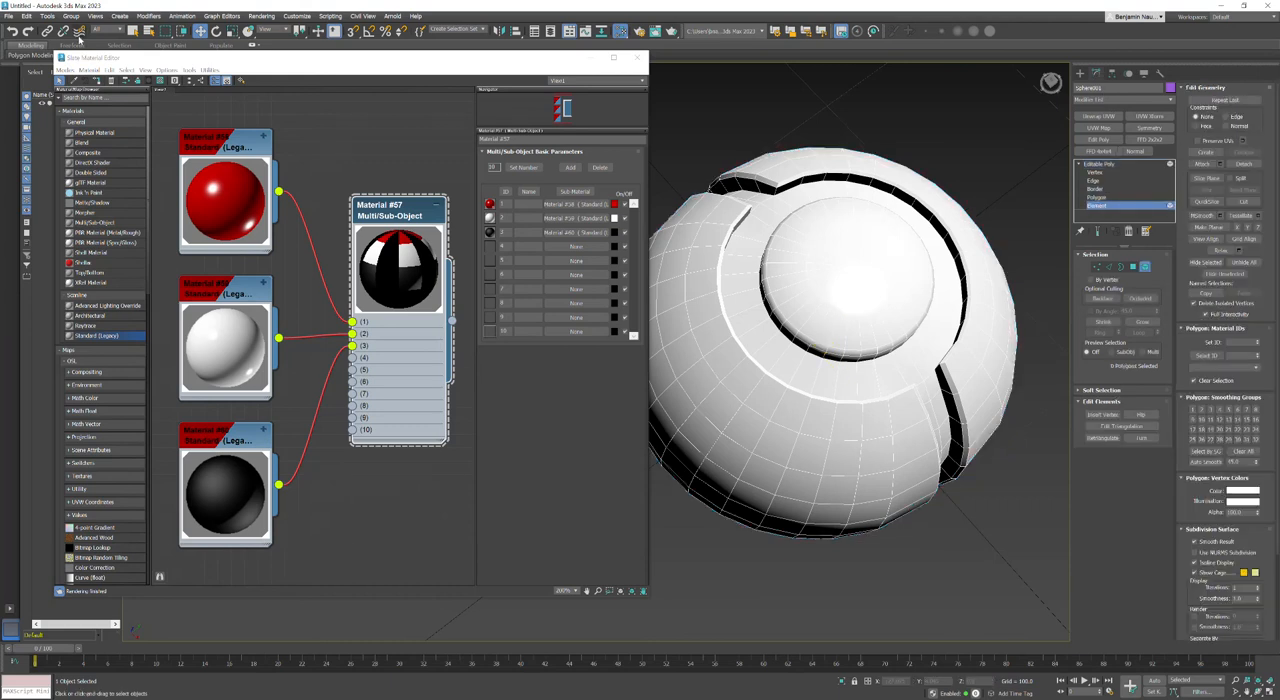
click(133, 31)
click(1005, 336)
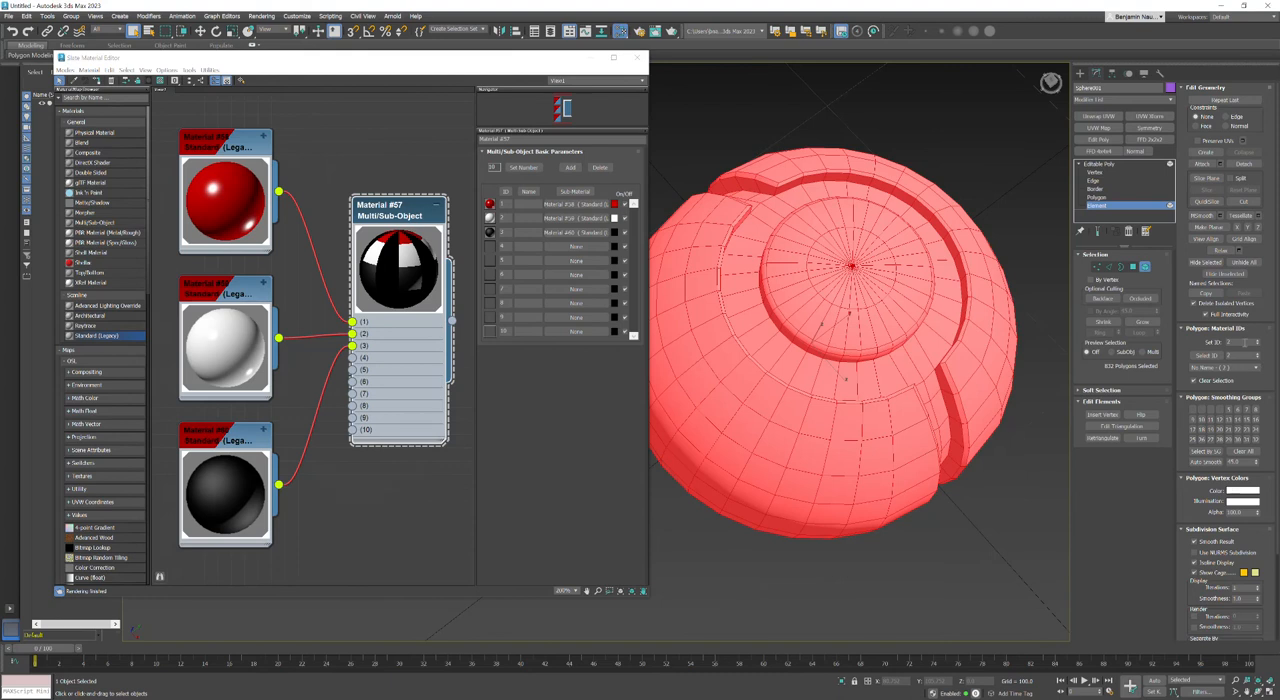
double_click(1234, 344)
text(1)
key(Return)
click(1024, 547)
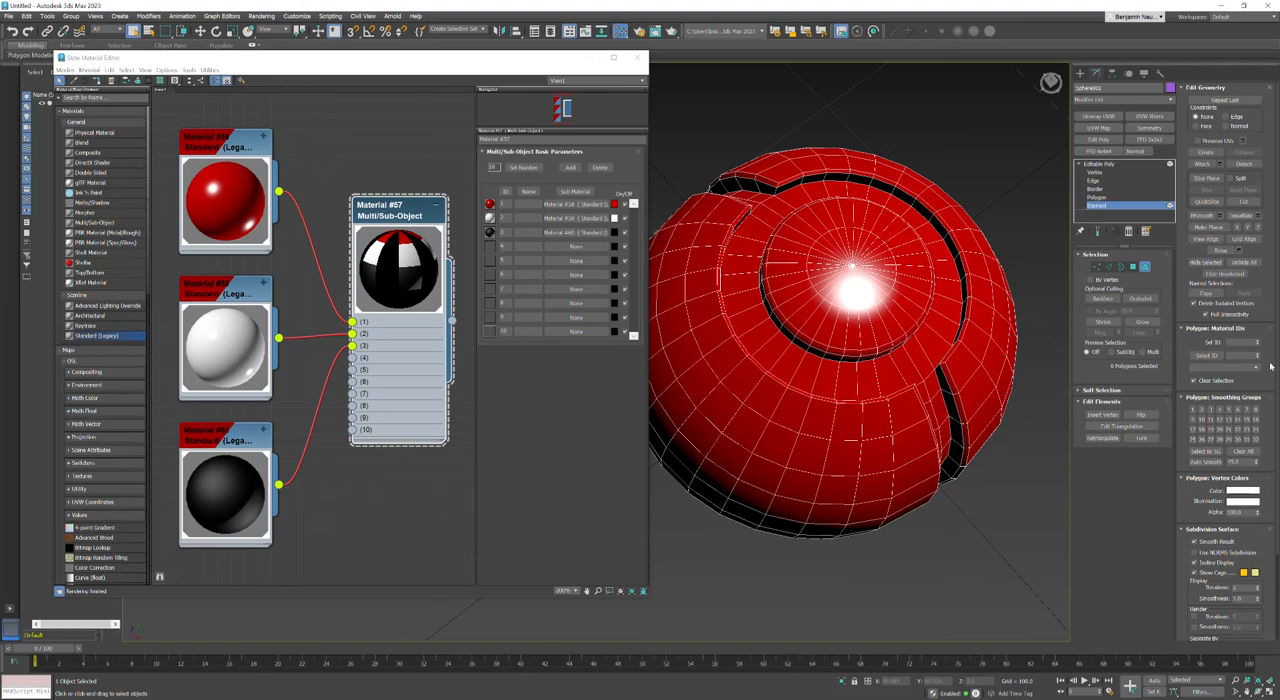
Step: Try material ID 3 on the entire sphere element
click(958, 268)
double_click(1234, 342)
text(3)
key(Return)
click(989, 543)
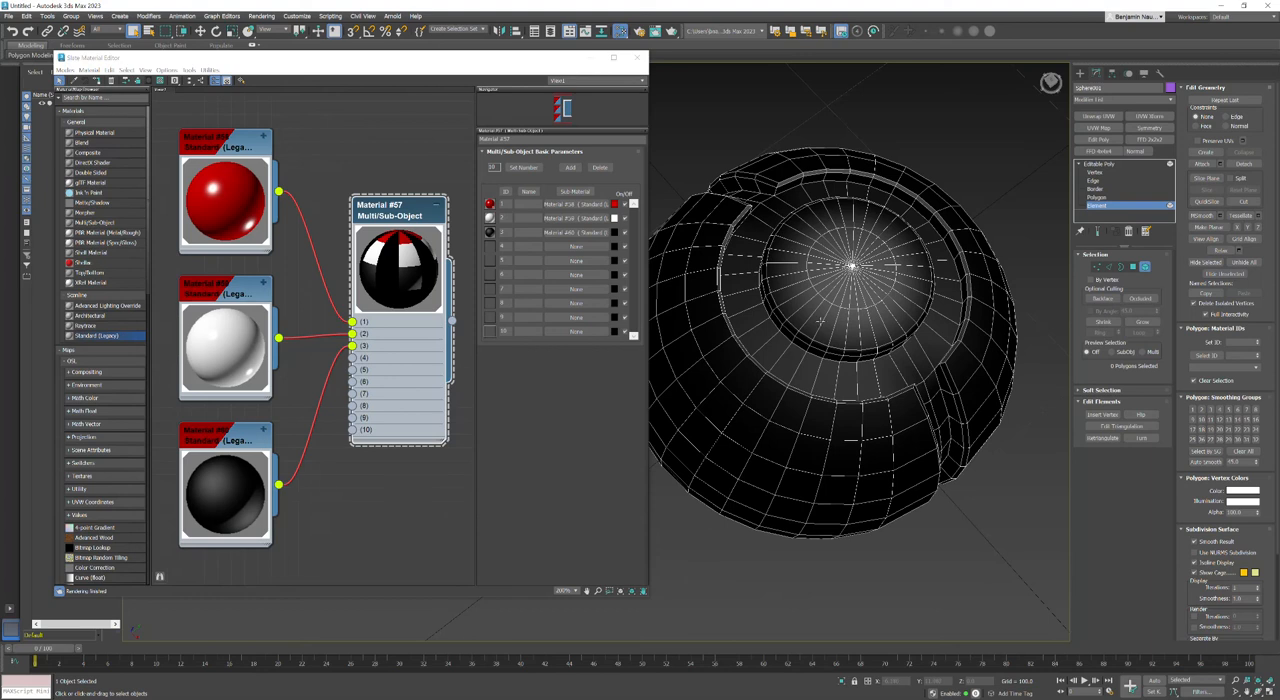
Step: Set the entire sphere element back to material ID 1
click(820, 321)
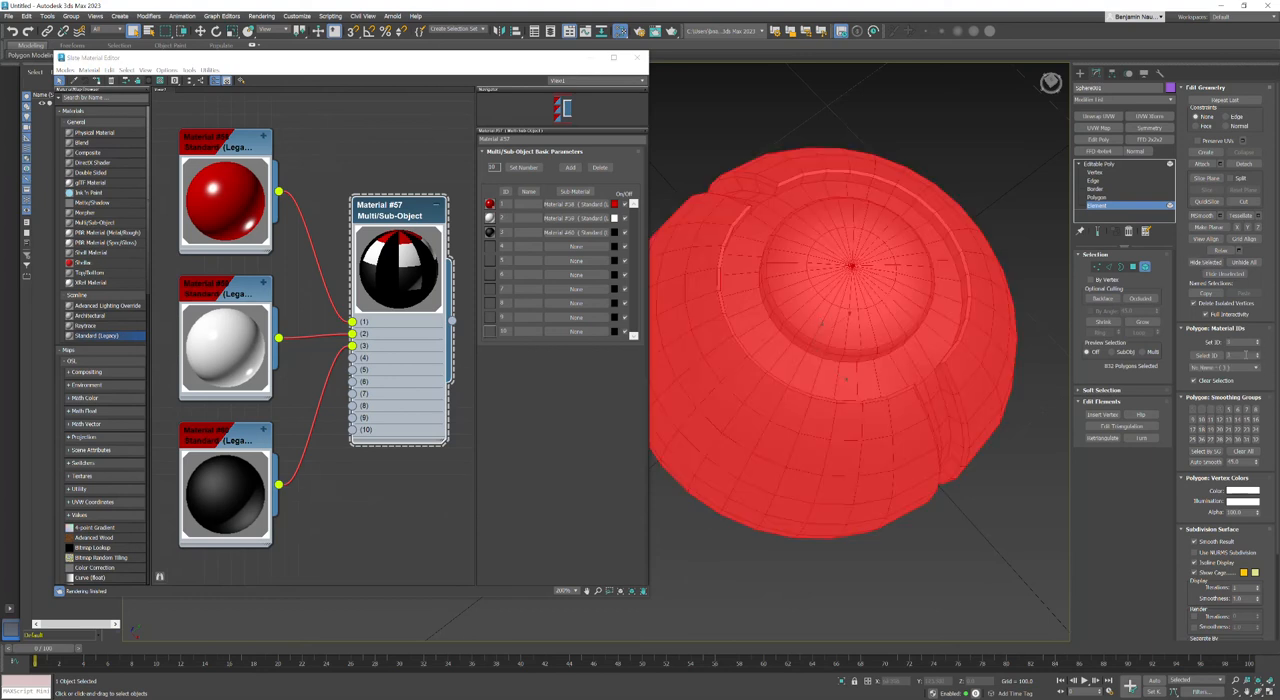
click(1243, 342)
text(1)
key(Return)
click(991, 157)
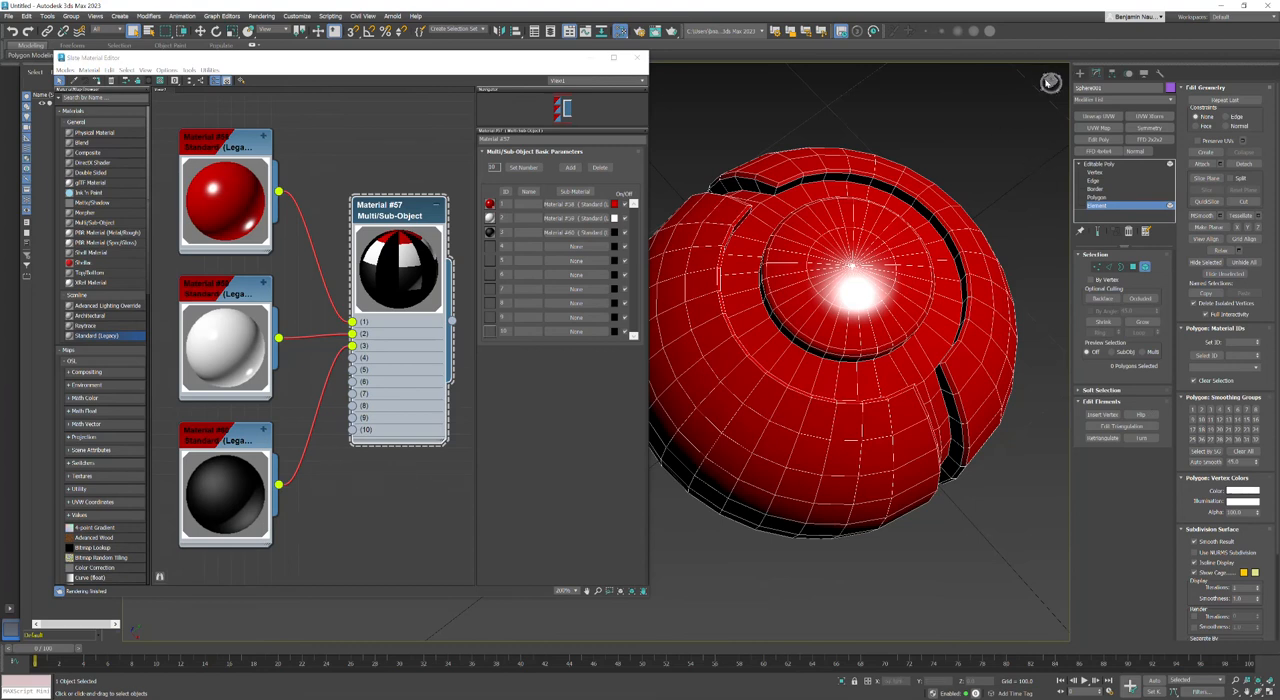
Step: Select the polygons around the sphere's pole vertex, grow the selection over the raised cap, and set material ID 2
mouse_move(1054, 83)
mouse_down()
mouse_move(1042, 64)
mouse_move(1051, 76)
mouse_up()
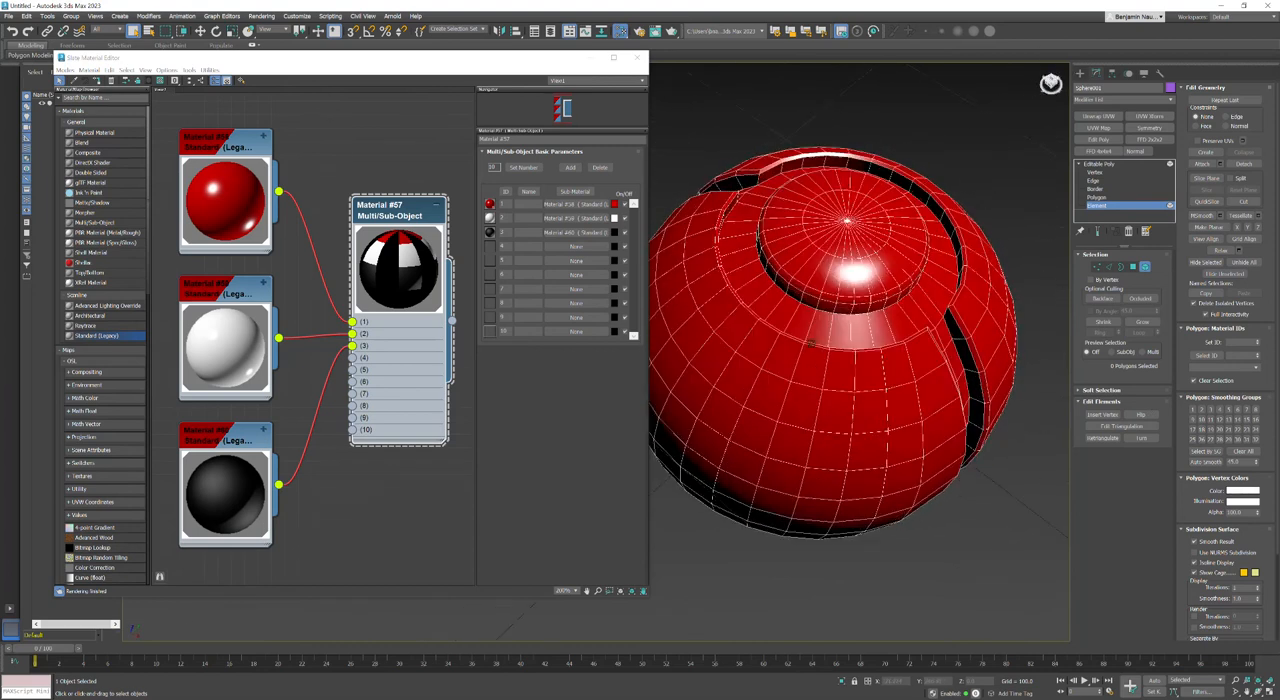
click(1097, 266)
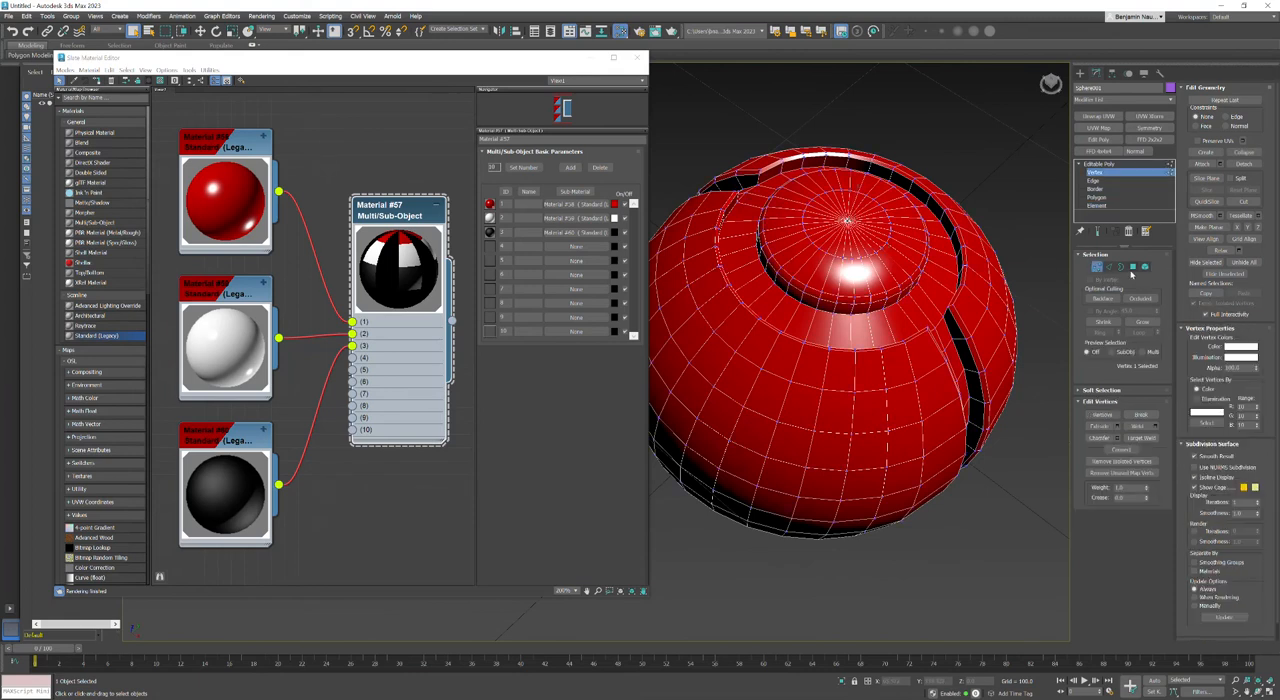
click(1133, 267)
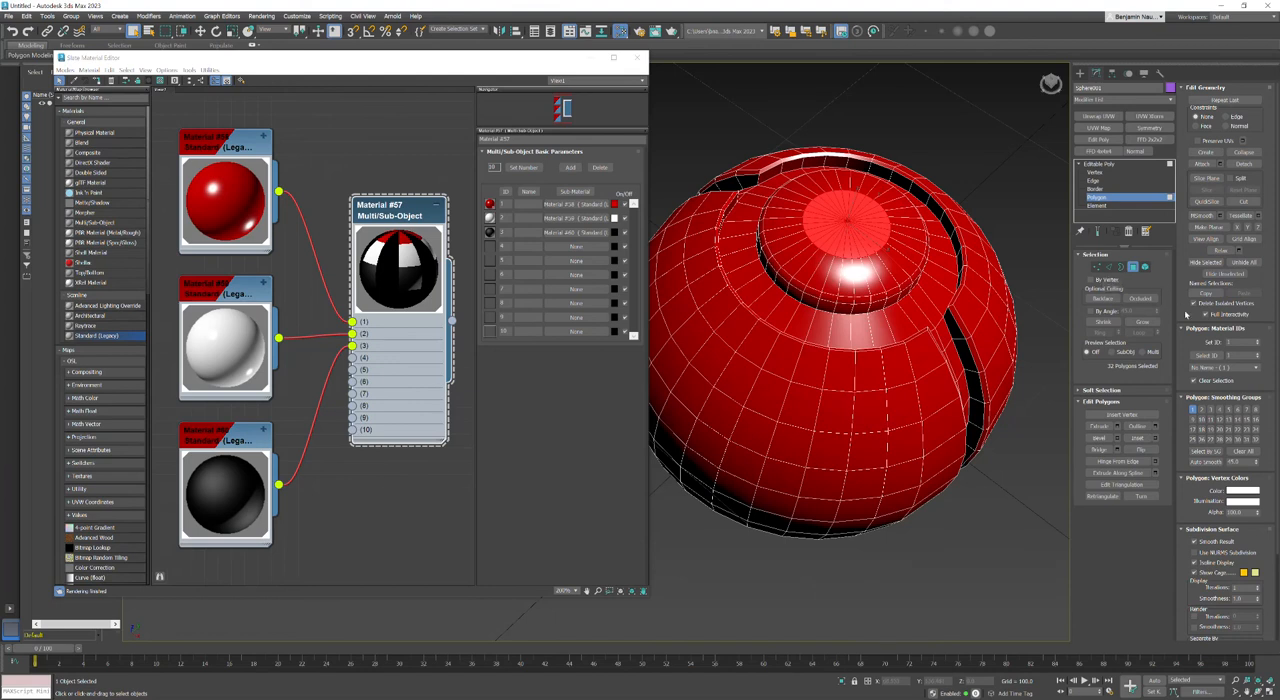
click(1240, 341)
click(1143, 322)
click(1143, 322)
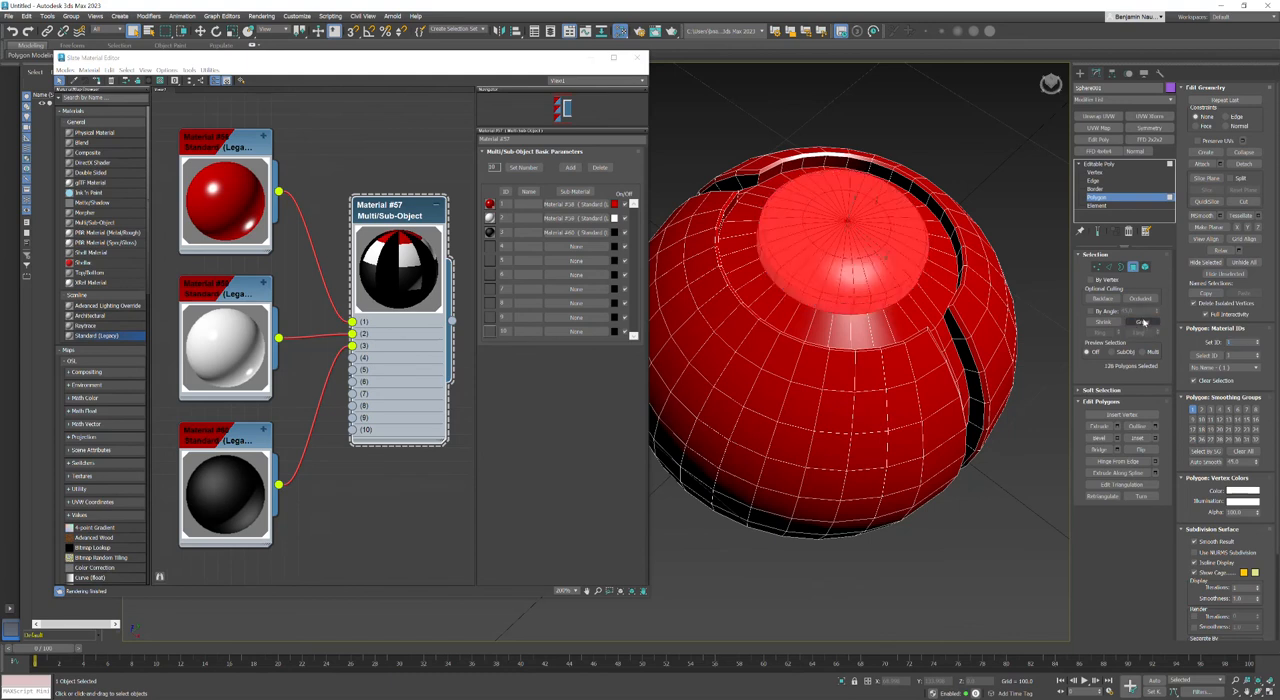
click(1258, 341)
click(961, 114)
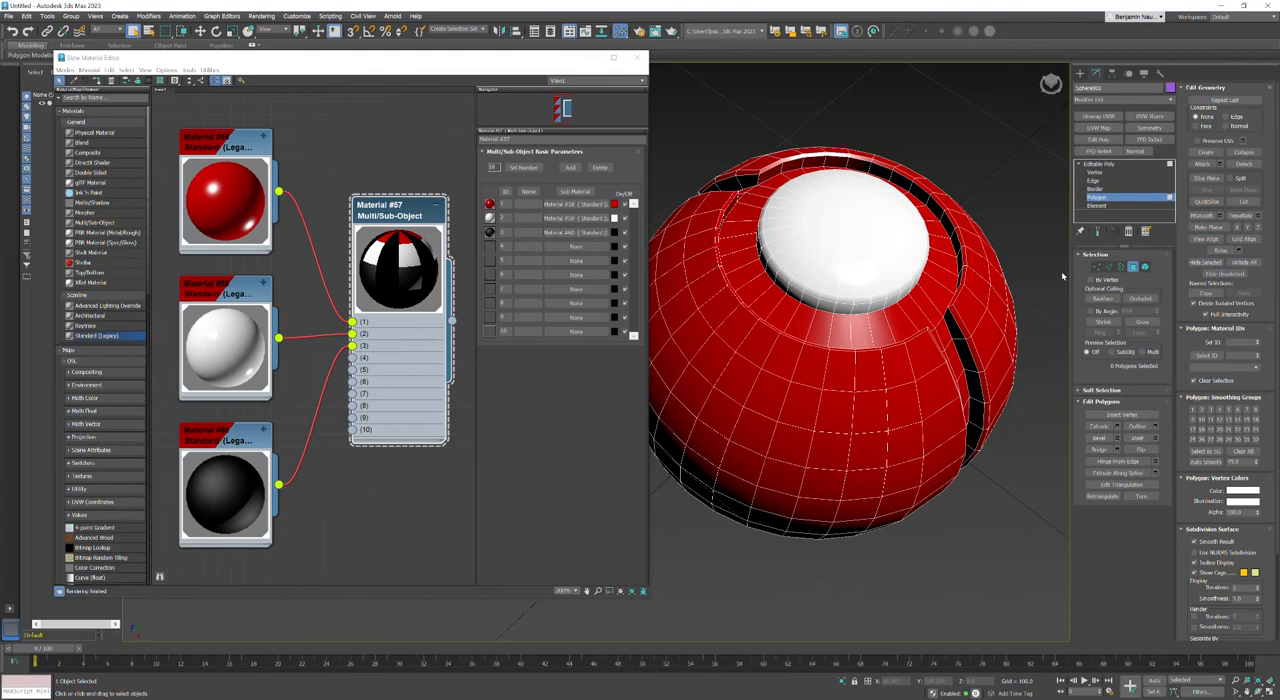
Step: Convert the cap's center vertex to a polygon selection and set that inner disc to material ID 1
click(1097, 267)
click(847, 222)
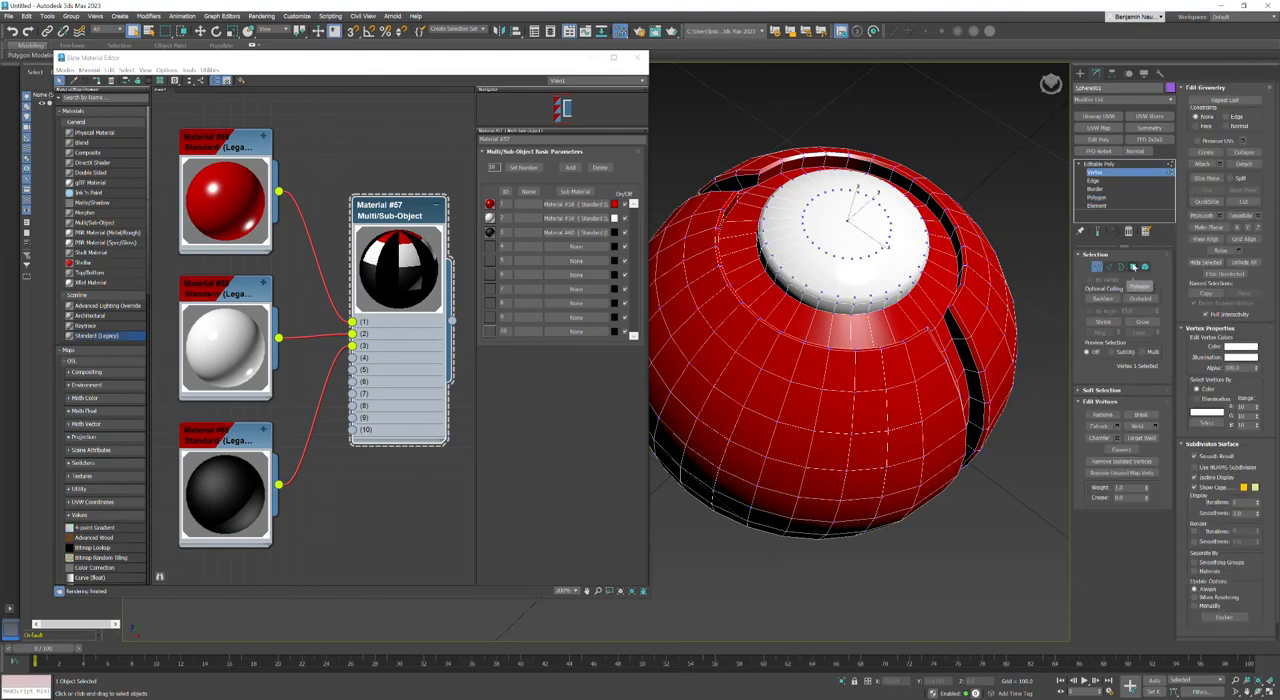
ctrl+click(1134, 266)
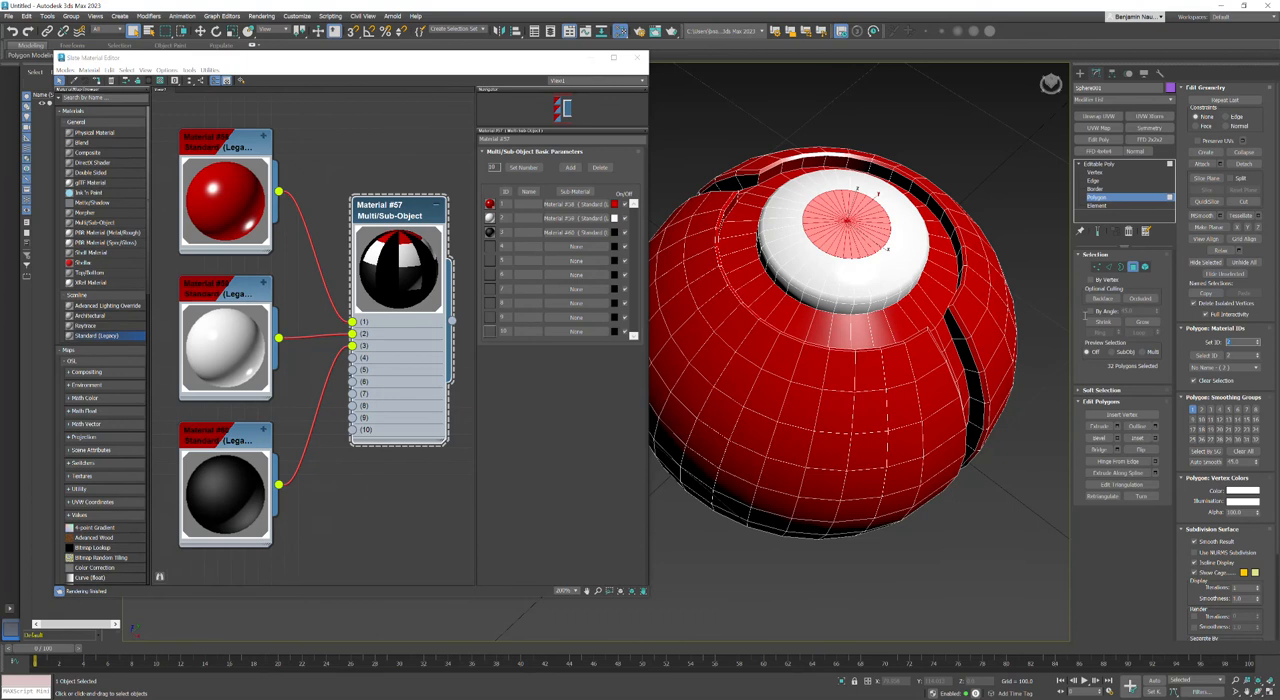
text(1)
key(Return)
click(1030, 168)
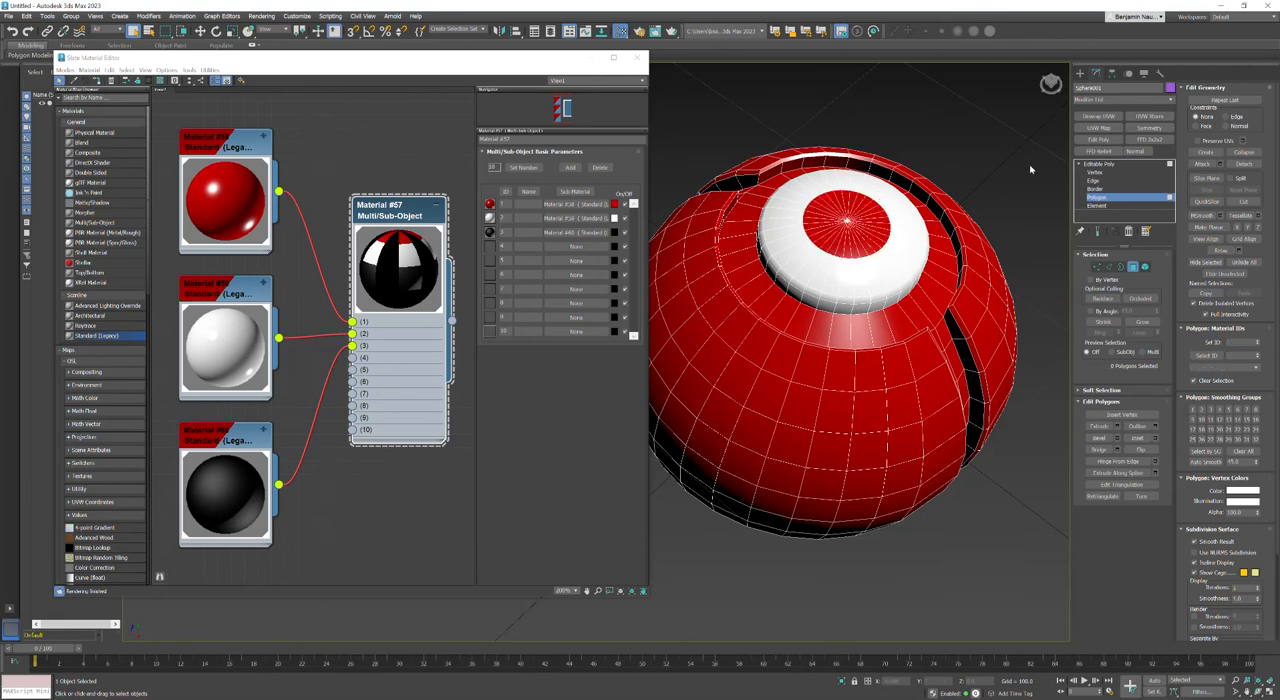
Step: Select the ring of edges crossing the channel floor and convert it to a polygon selection
click(1110, 268)
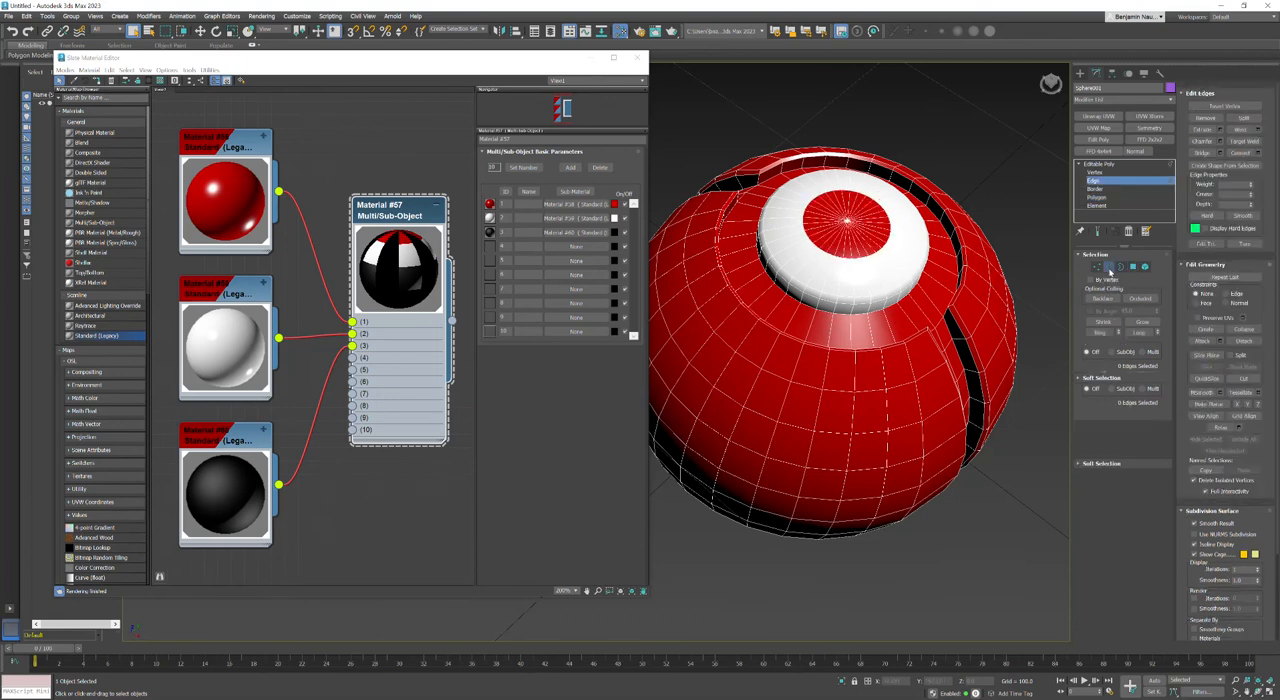
double_click(920, 311)
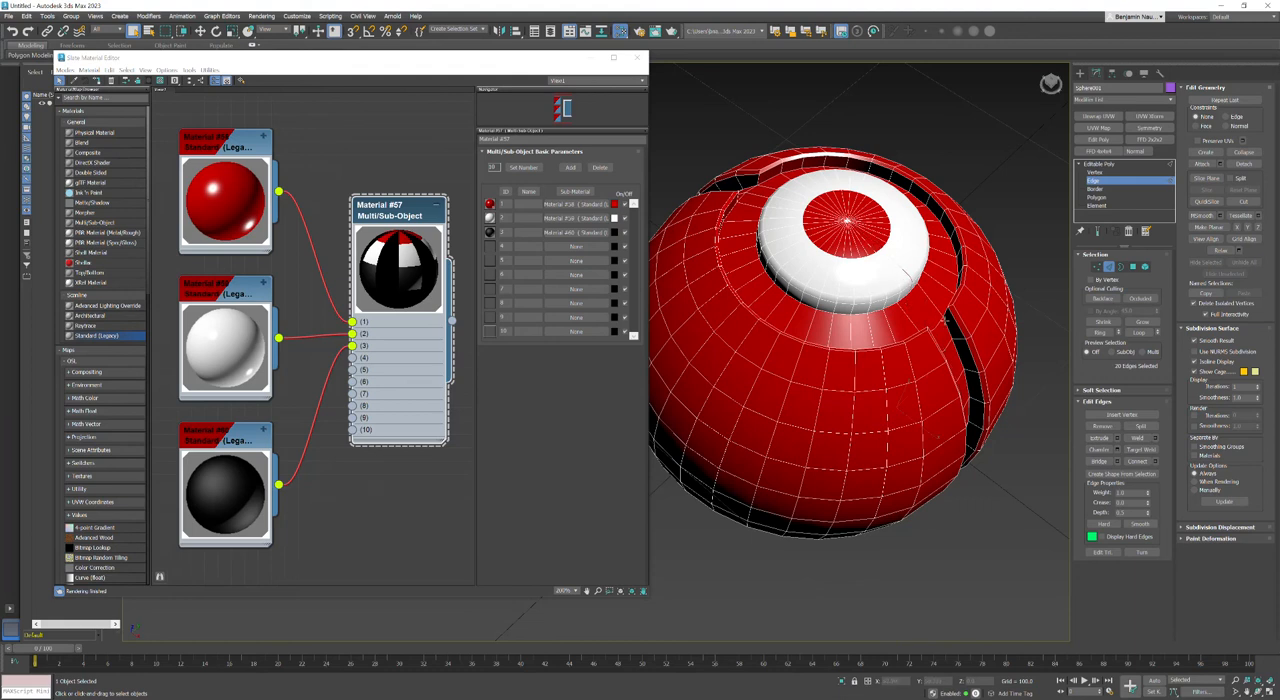
ctrl+click(1132, 267)
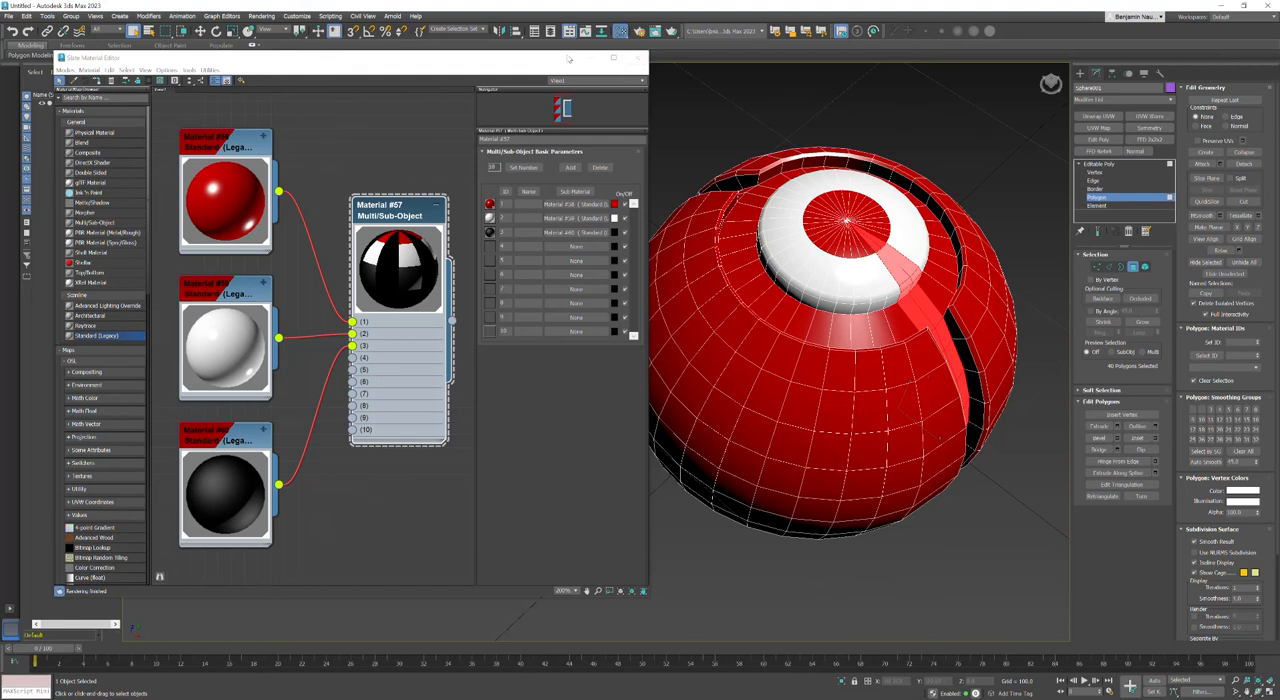
Step: Show all four viewports and remove the raised cap's polygons from the channel strip selection in the Front view
drag(568, 55, 504, 332)
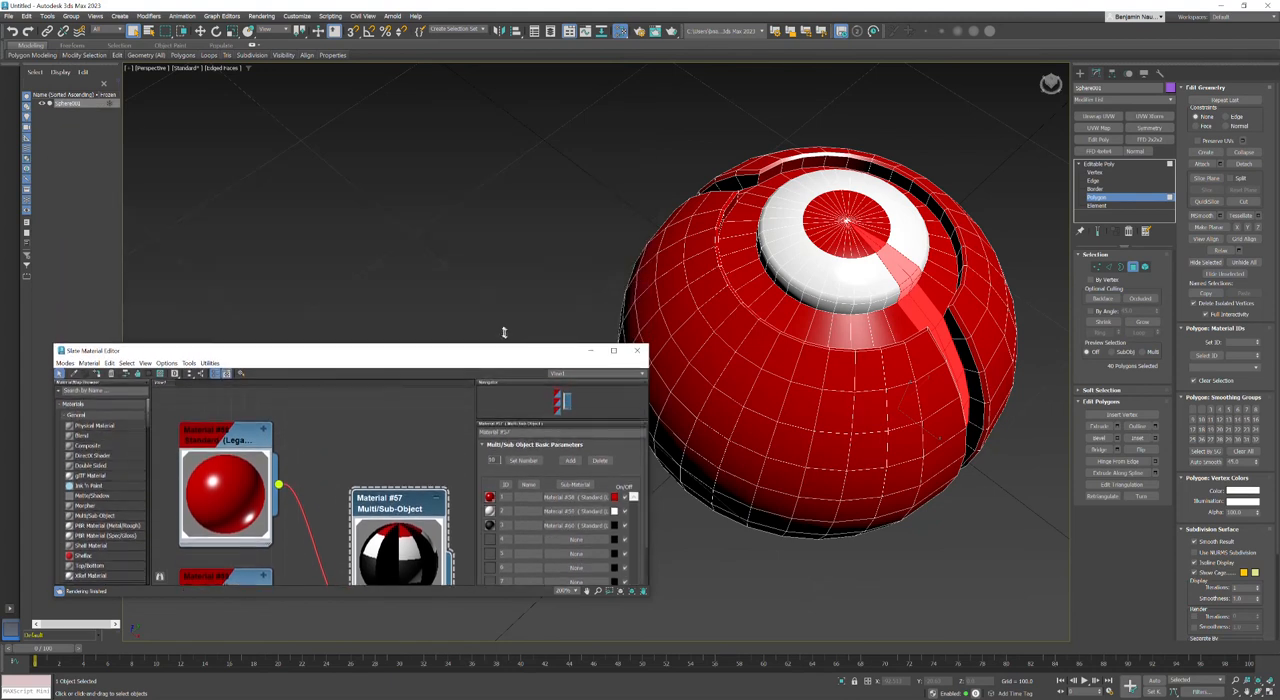
click(128, 70)
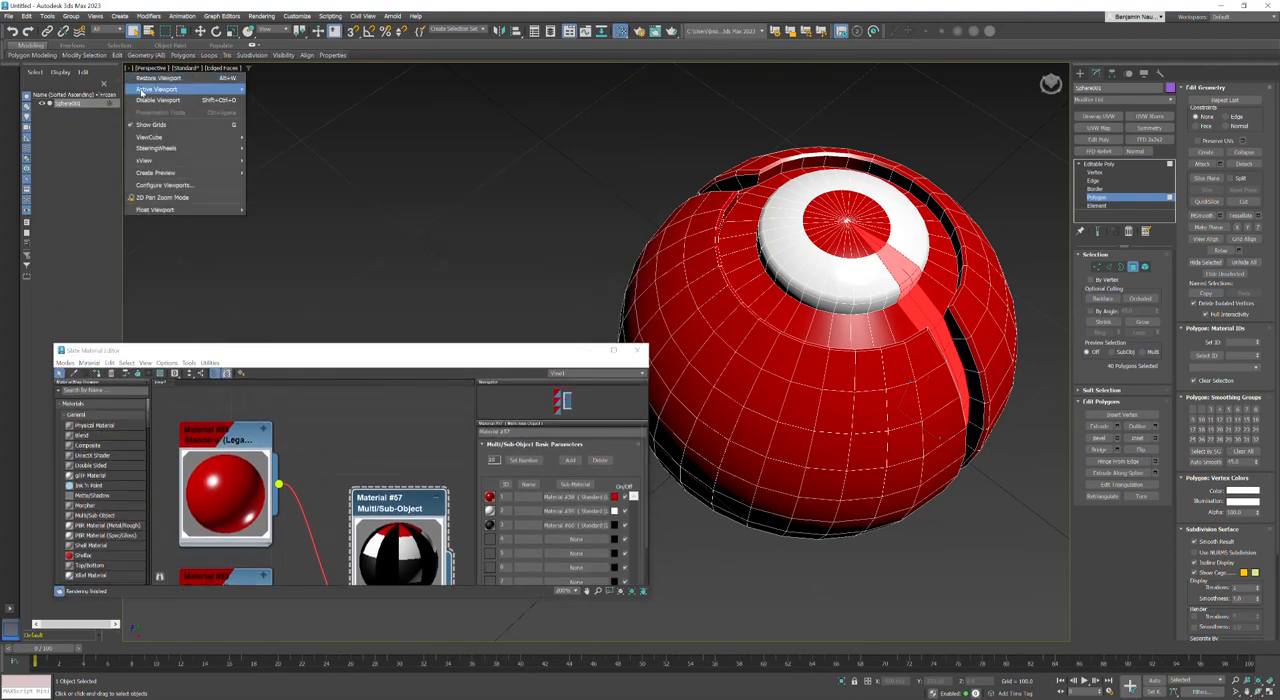
click(142, 82)
scroll(900, 240, down, 6)
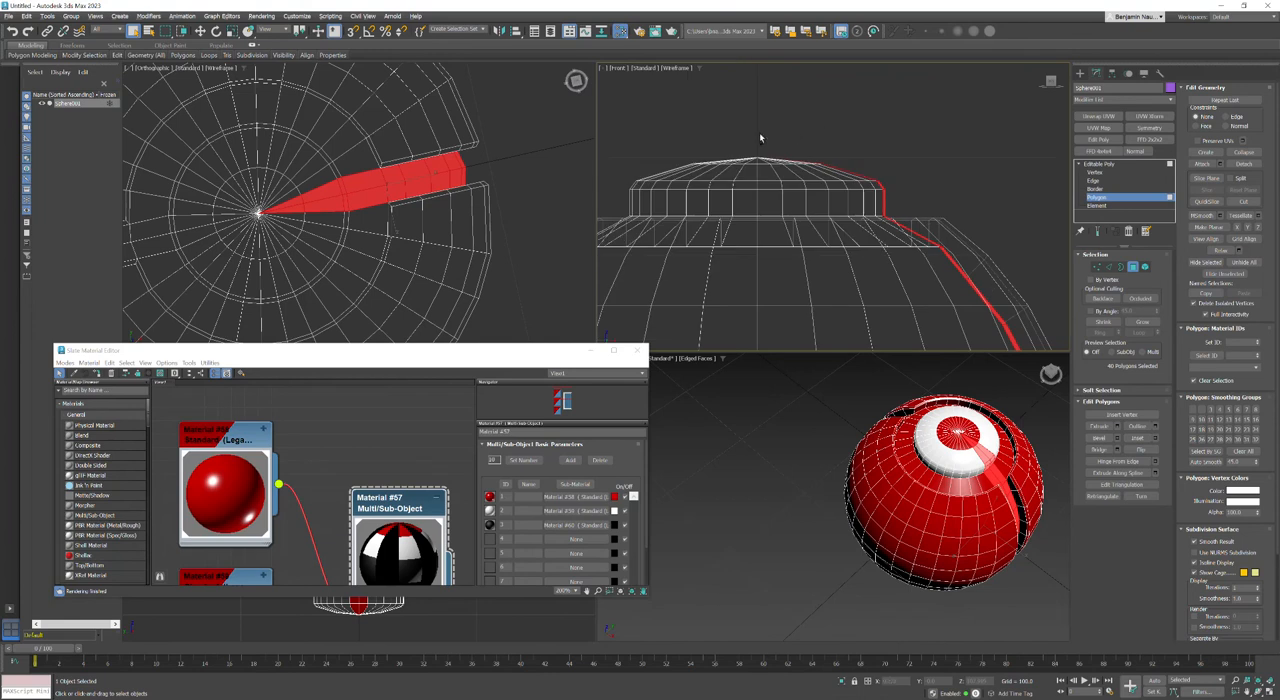
drag(694, 116, 886, 214)
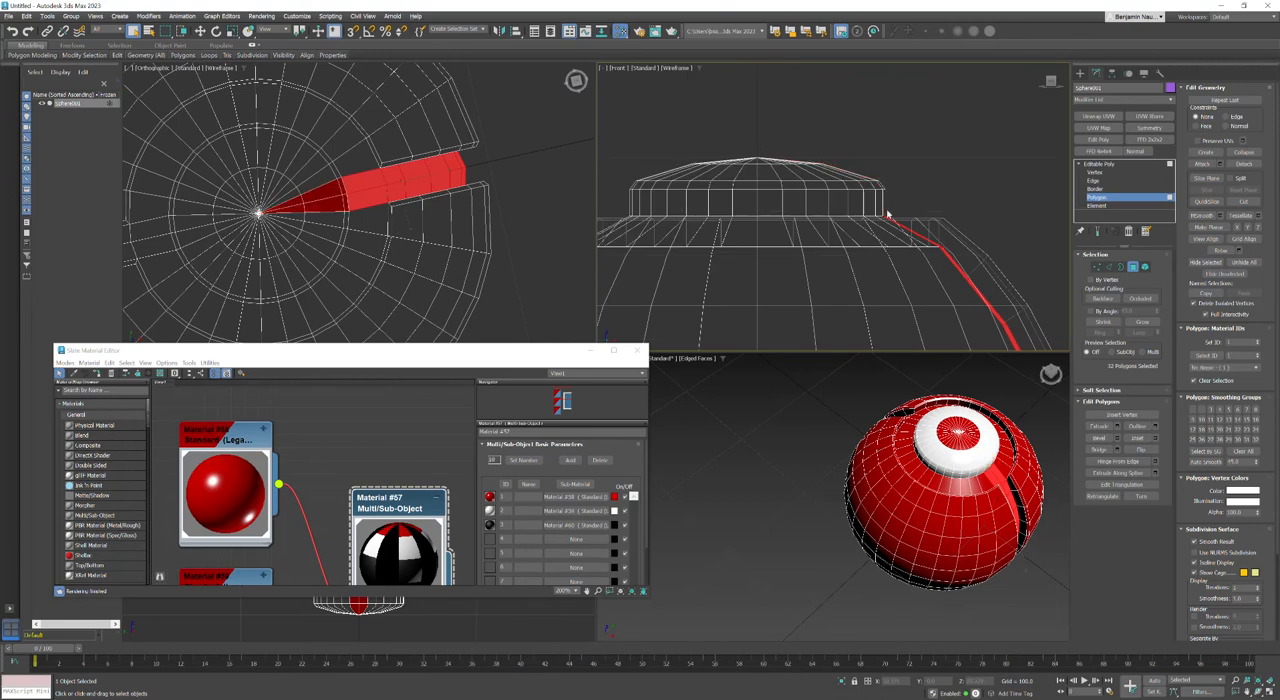
Step: Set material ID 3 on the remaining channel floor polygons and clear the selection
scroll(769, 196, up, 2)
middle_drag(970, 521, 863, 508)
scroll(931, 477, up, 4)
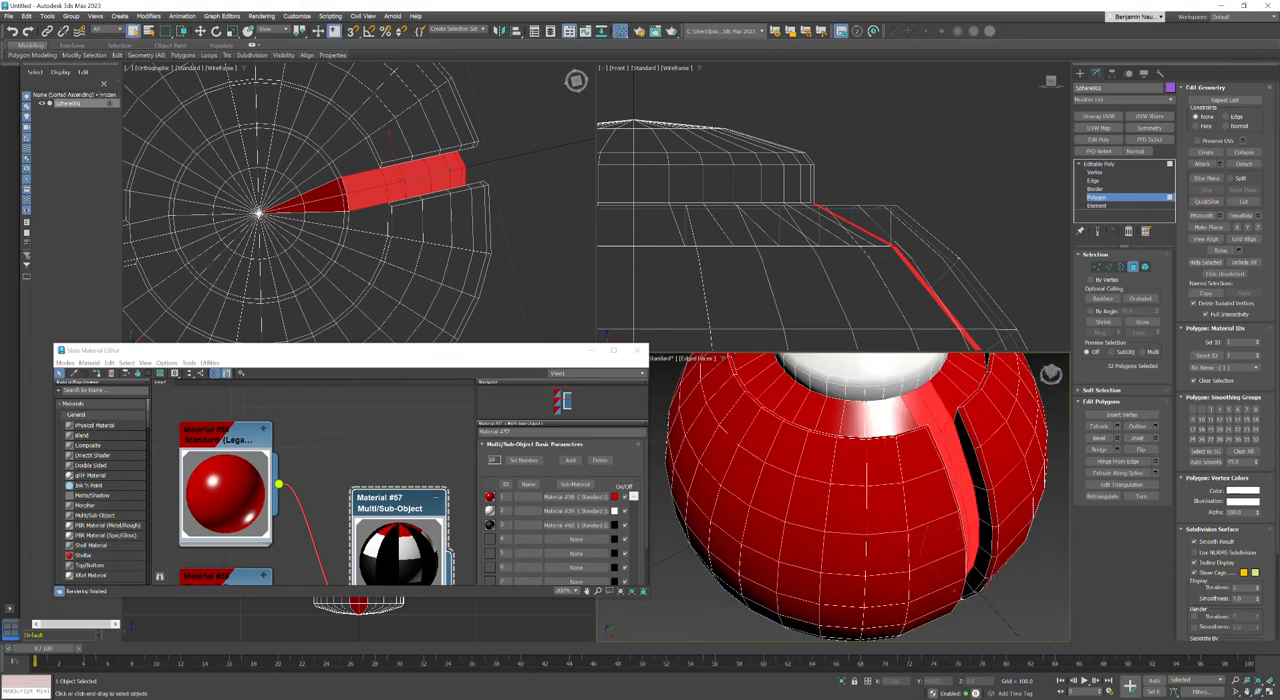
click(1232, 341)
key(Return)
click(1003, 252)
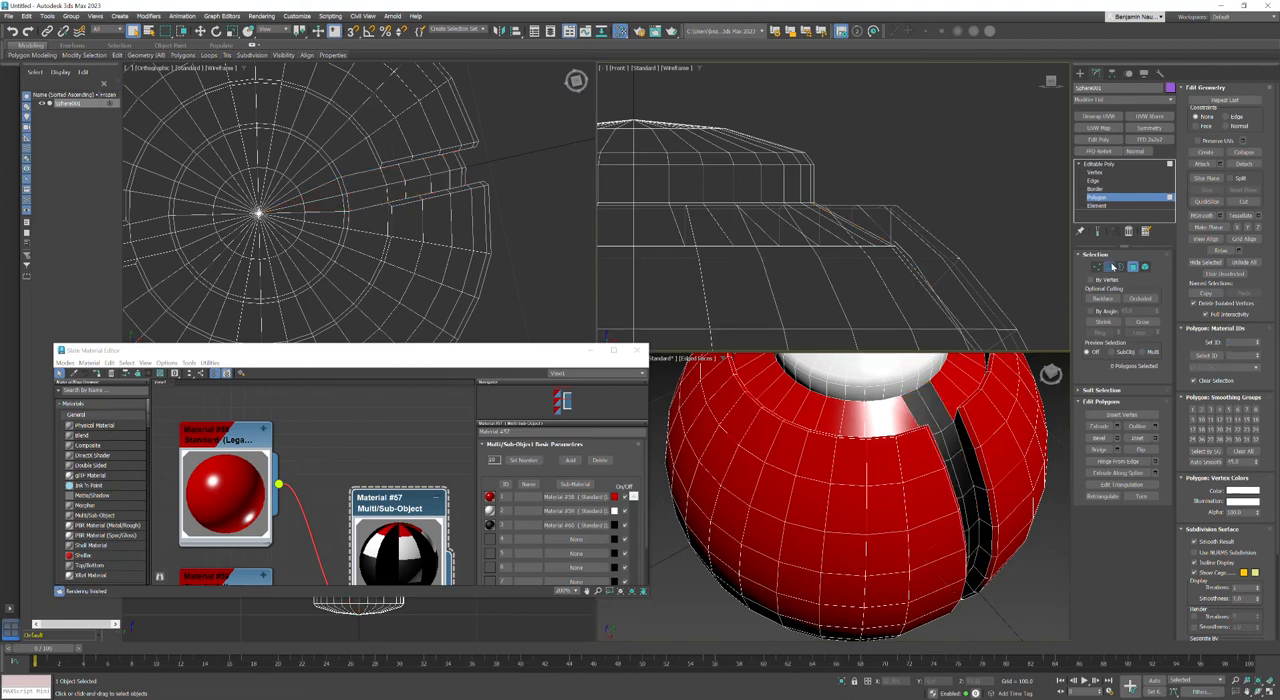
Step: Select the edge ring around the raised cap's base, convert it to polygons, and set material ID 3
click(1109, 266)
click(925, 404)
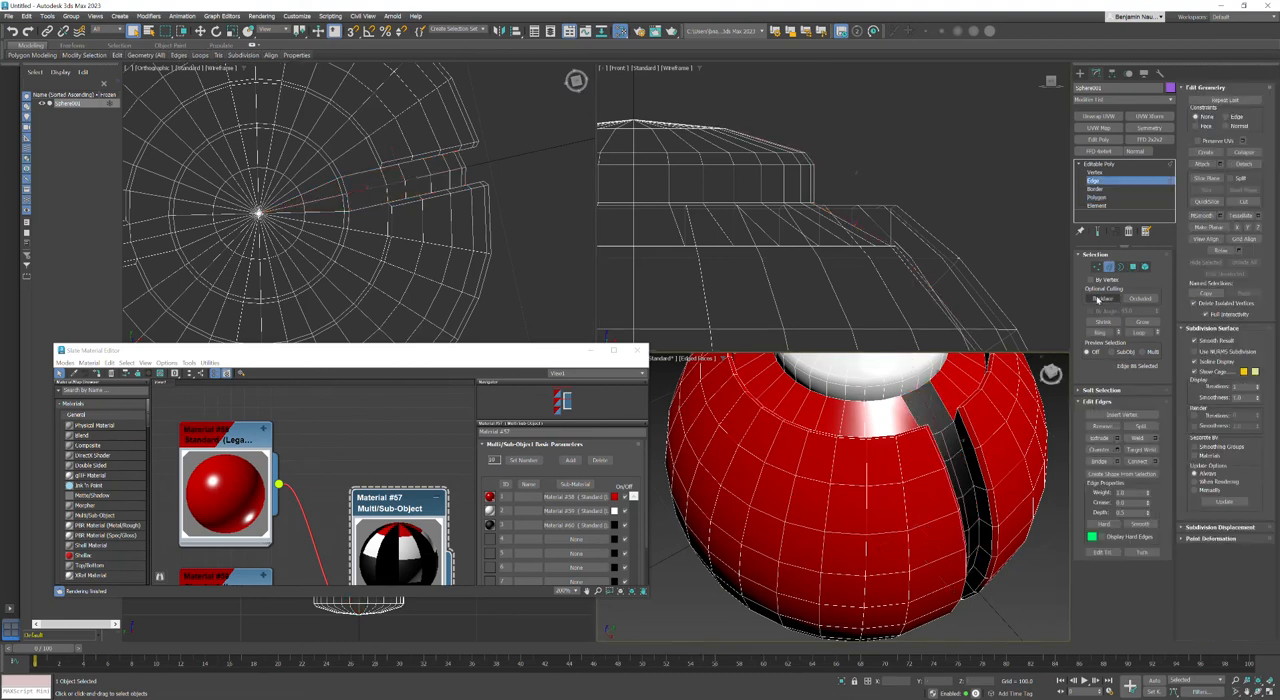
click(1103, 334)
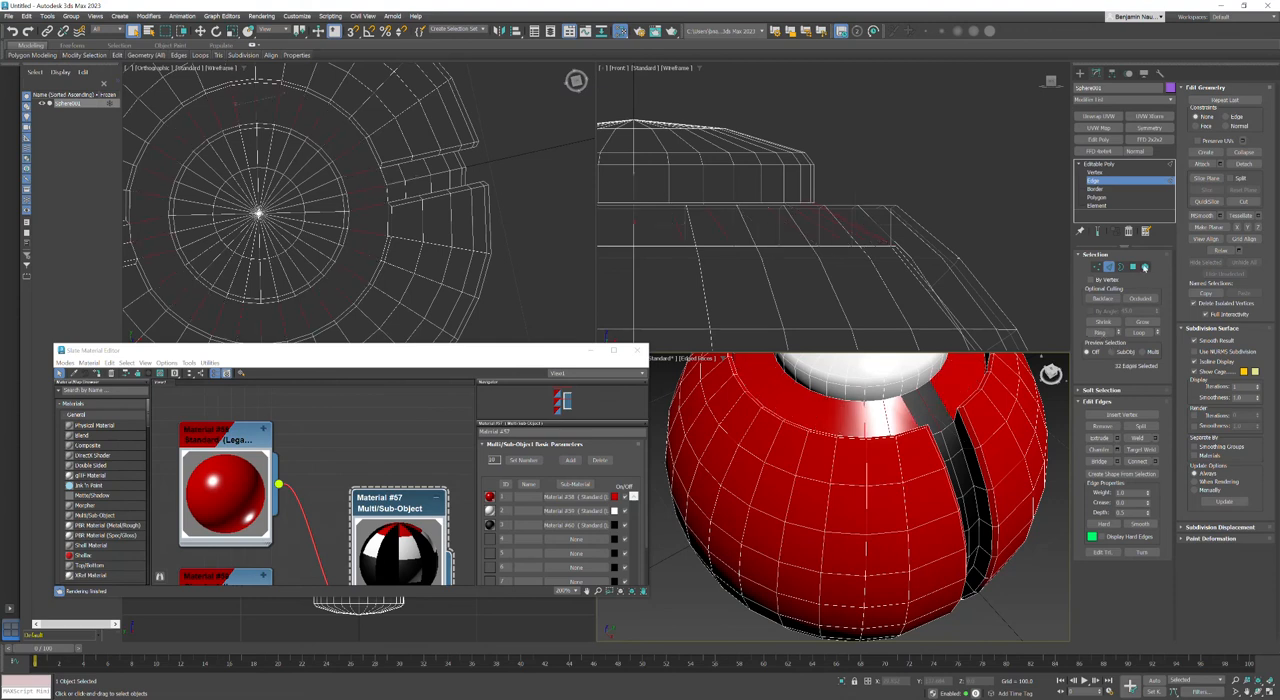
ctrl+click(1133, 267)
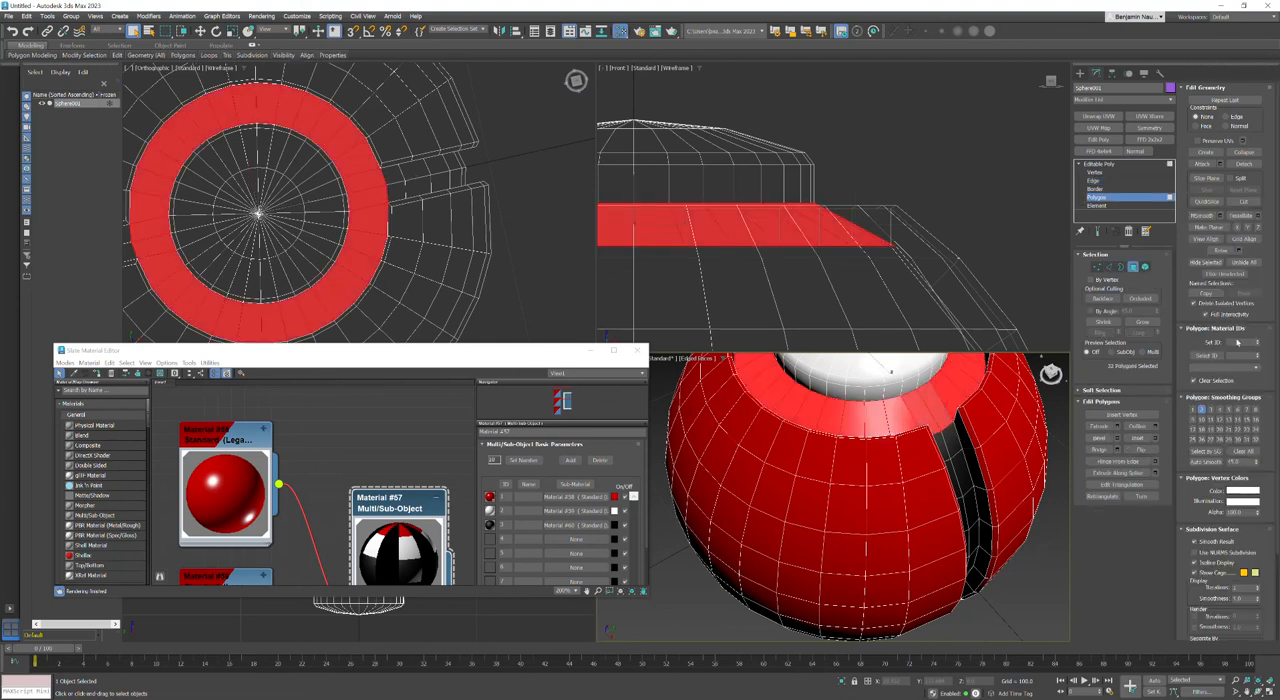
click(1236, 343)
text(3)
key(Return)
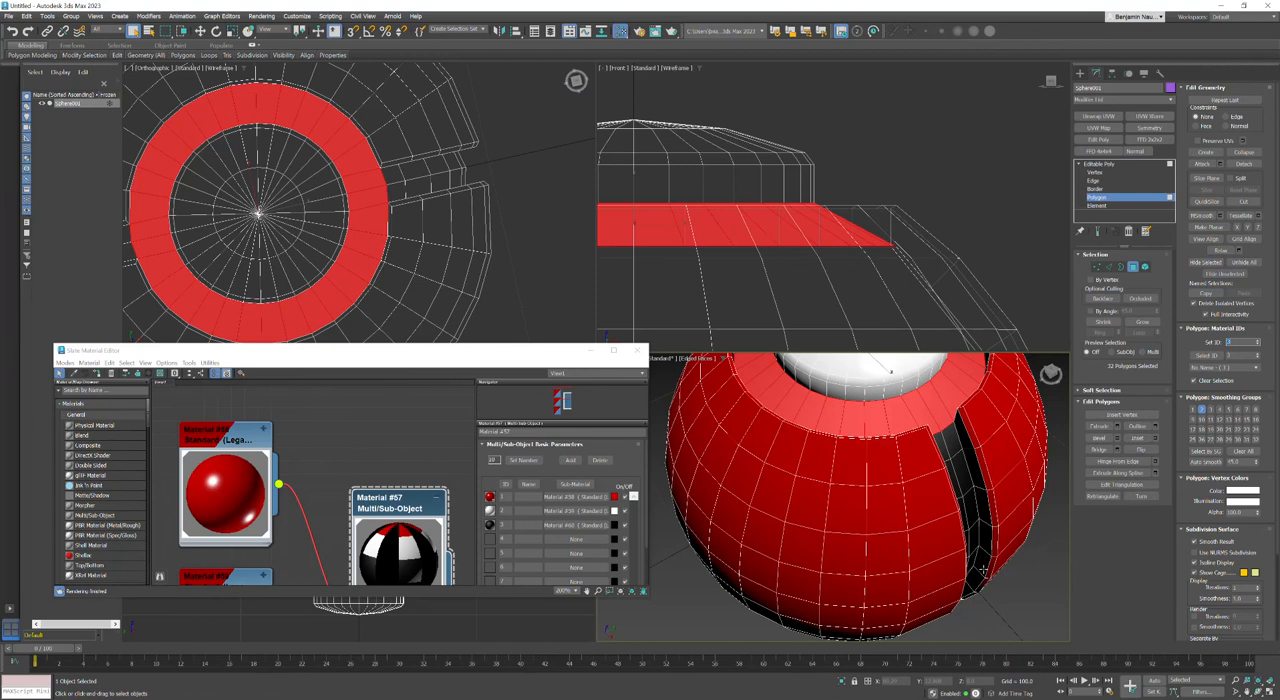
Step: Deselect the ring polygons and maximize the Perspective viewport on the colored sphere
click(982, 569)
scroll(976, 568, down, 3)
key(alt+w)
scroll(809, 340, down, 5)
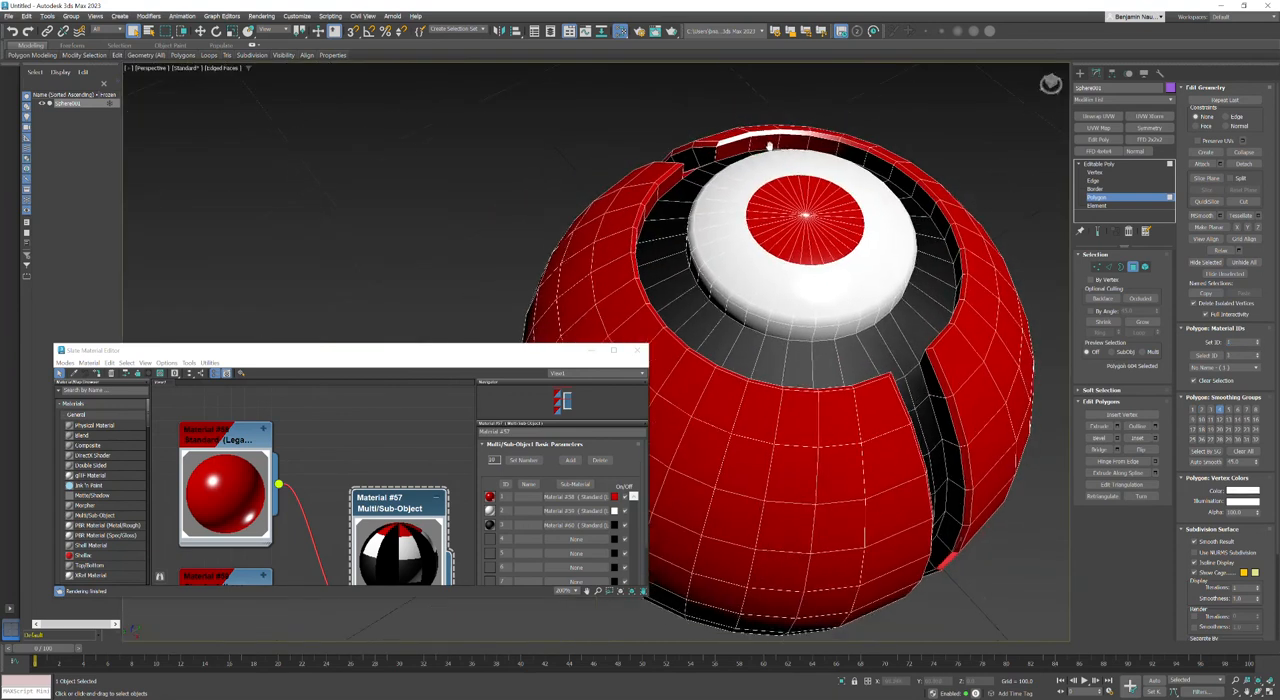
alt+middle_drag(700, 232, 760, 280)
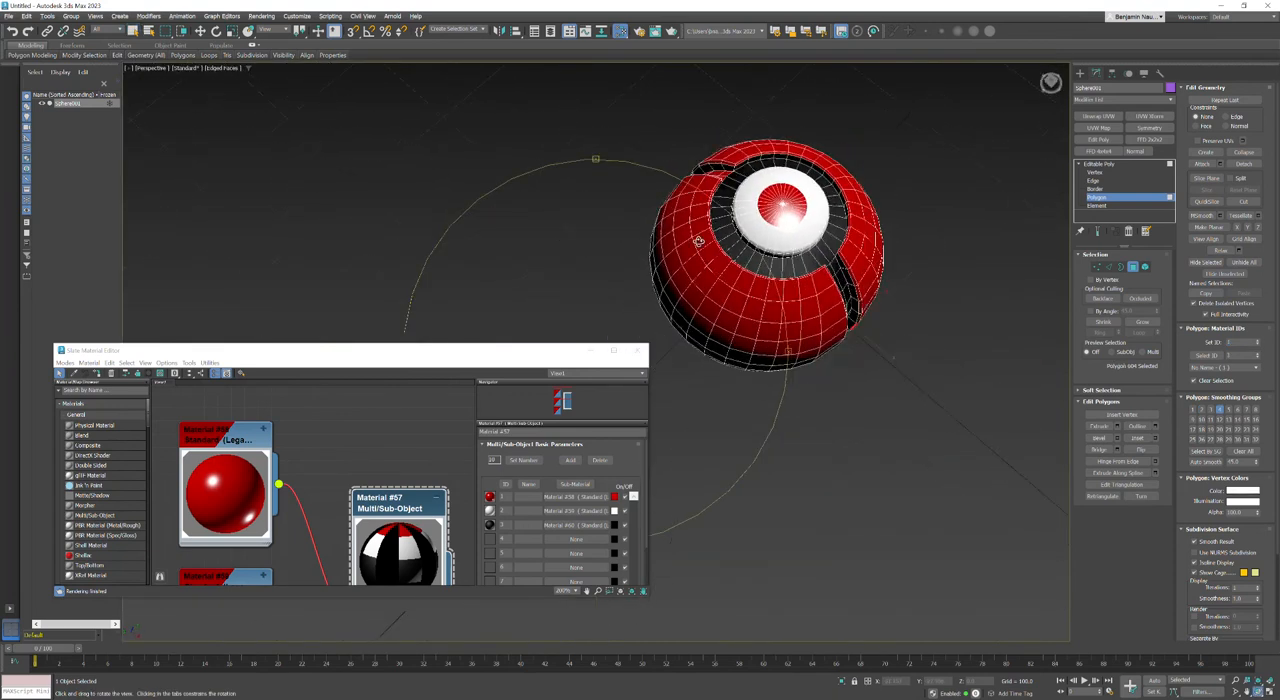
Step: Add a Symmetry modifier mirroring the whole object on the Z axis, and toggle the modifier to compare both halves
click(1094, 166)
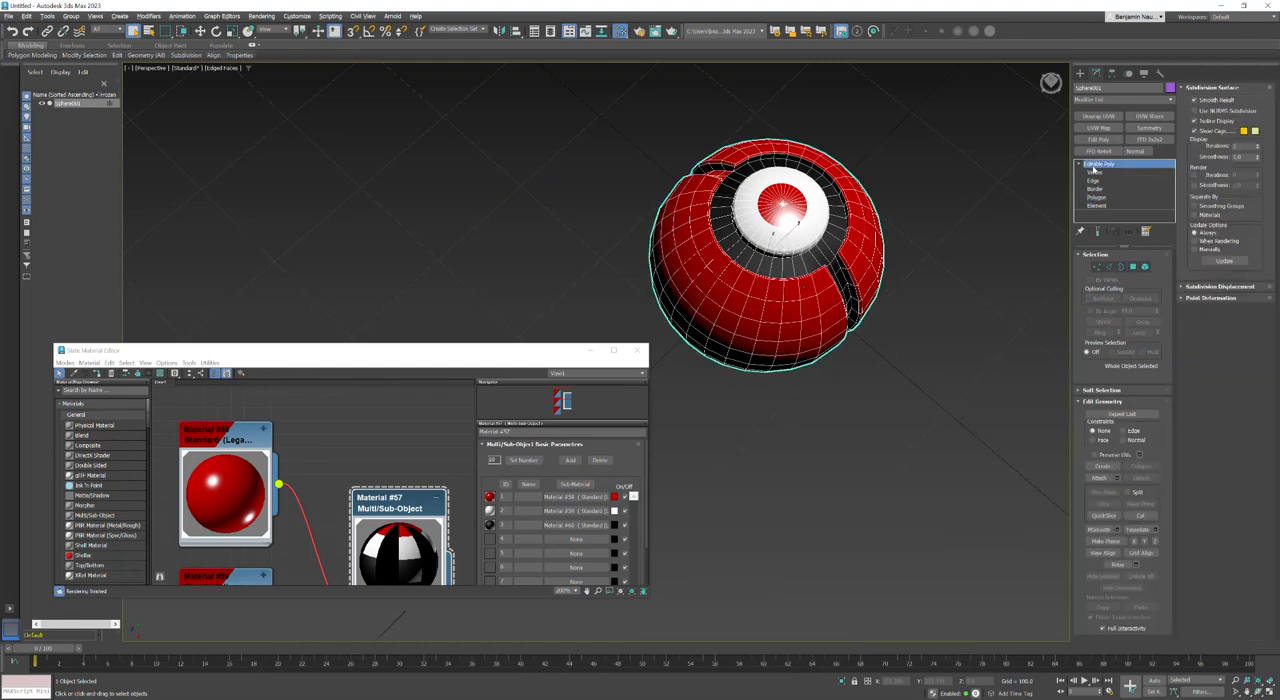
click(1146, 128)
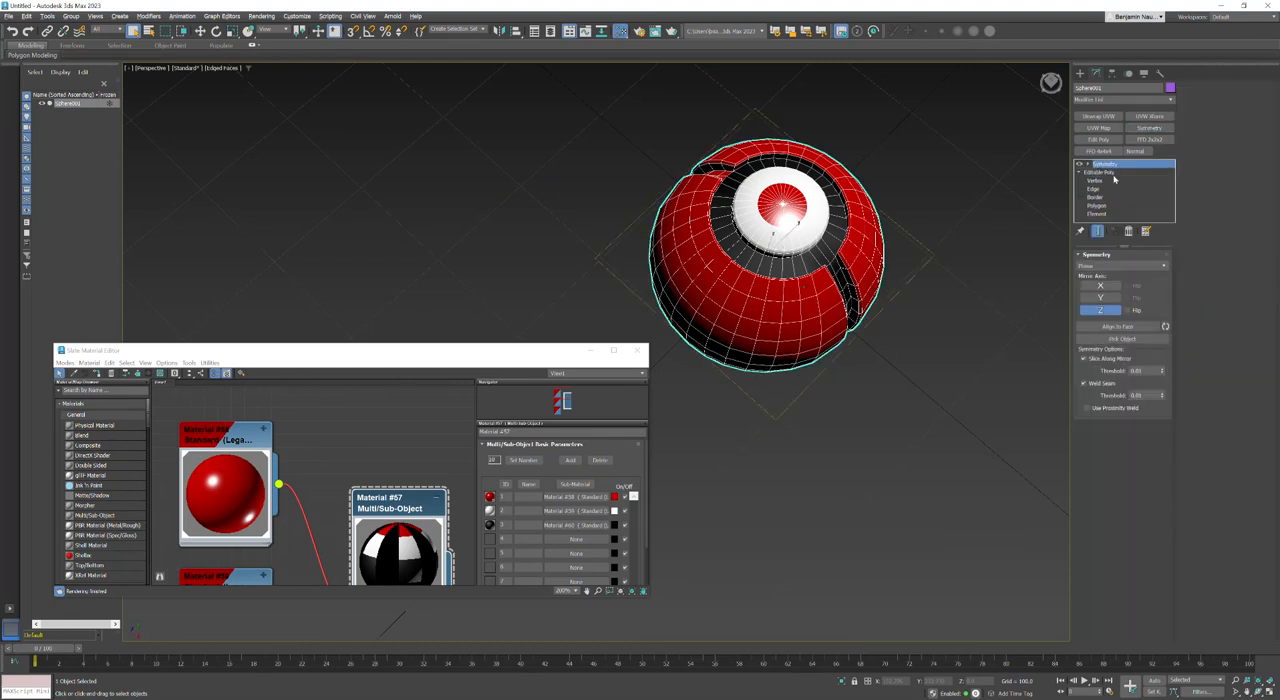
click(1103, 311)
alt+middle_drag(690, 306, 722, 330)
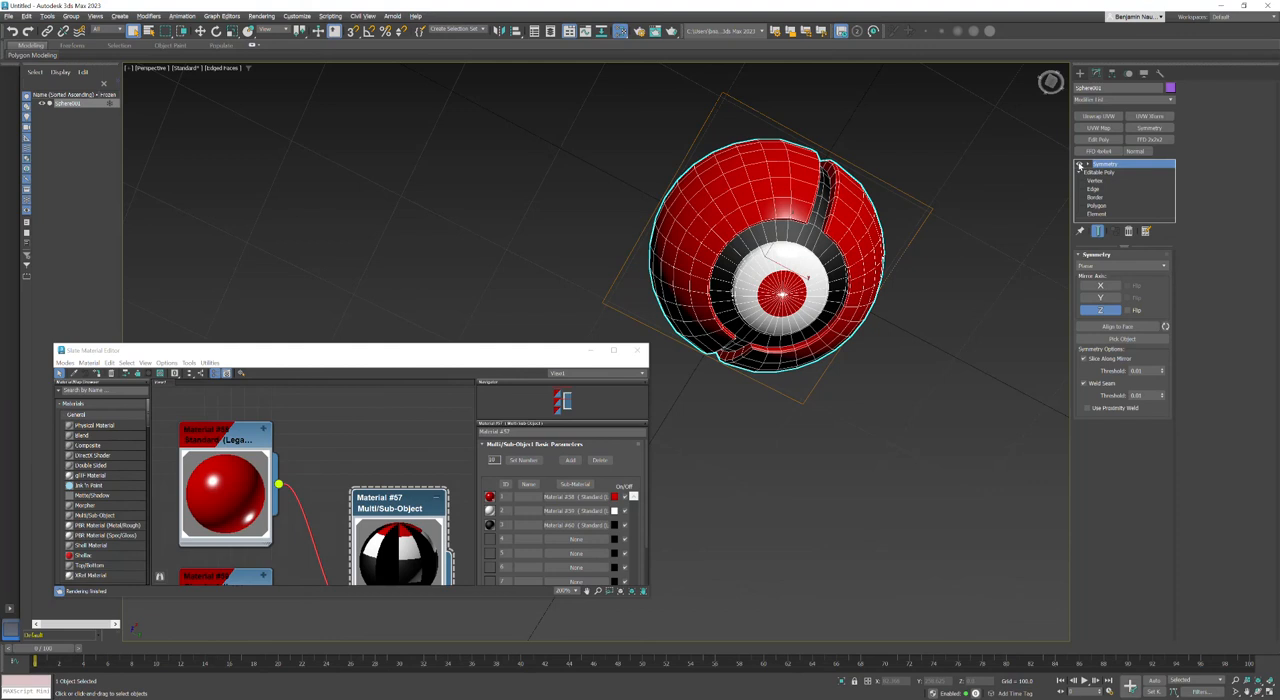
click(1080, 165)
click(1080, 165)
alt+middle_drag(772, 186, 702, 350)
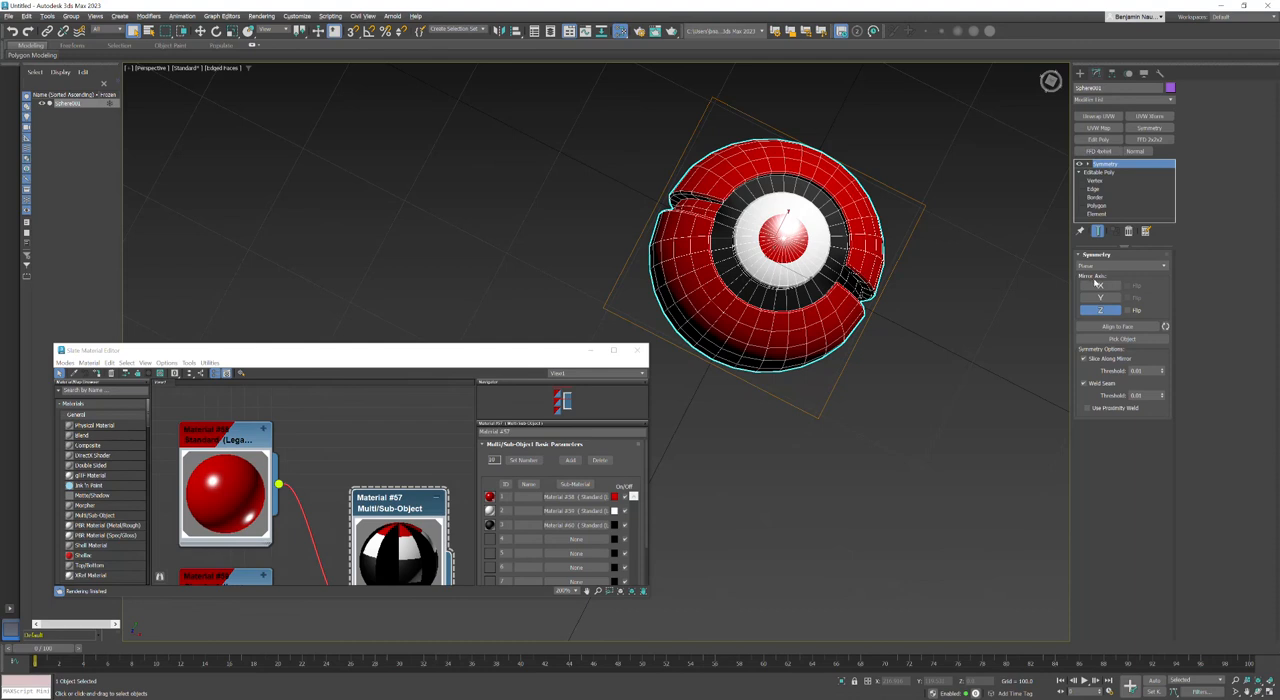
Step: Add X as a second mirror axis in the Symmetry modifier and try its Flip option on and off
click(1098, 286)
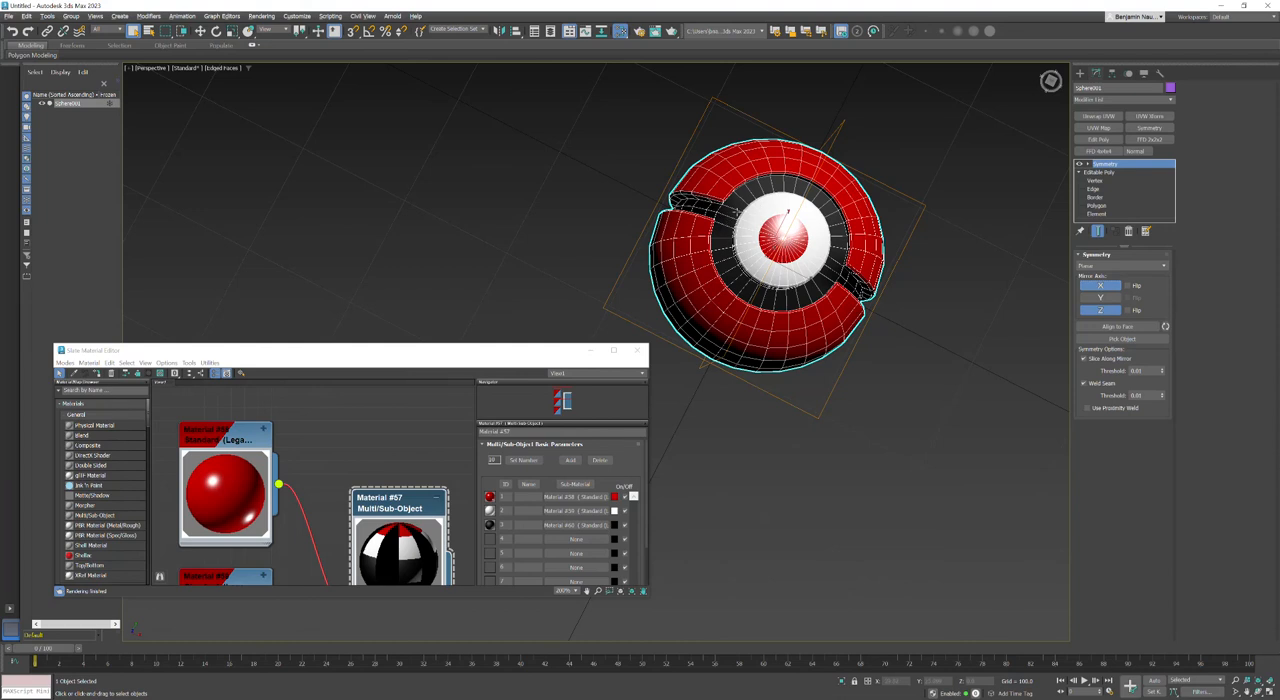
click(1127, 286)
click(1126, 287)
click(1126, 287)
click(1126, 287)
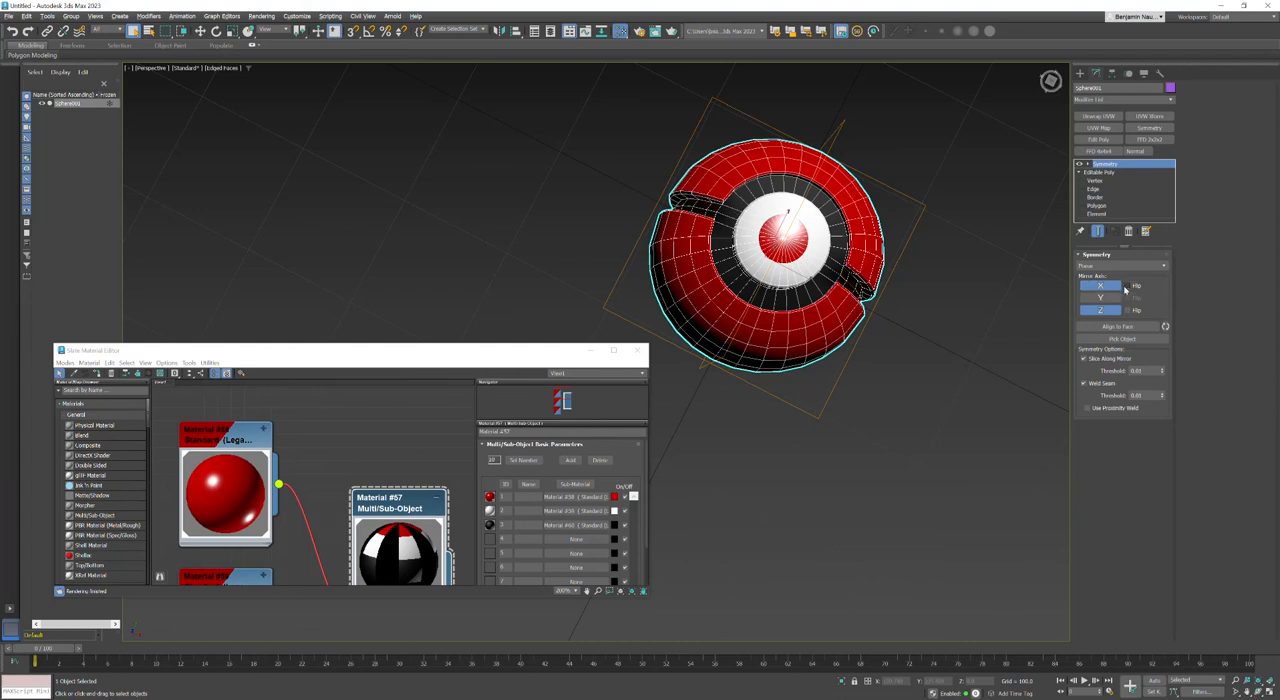
Step: Convert the mirrored sphere to an Editable Poly, close the Slate Material Editor, and frame the object
right_click(713, 191)
mouse_move(770, 318)
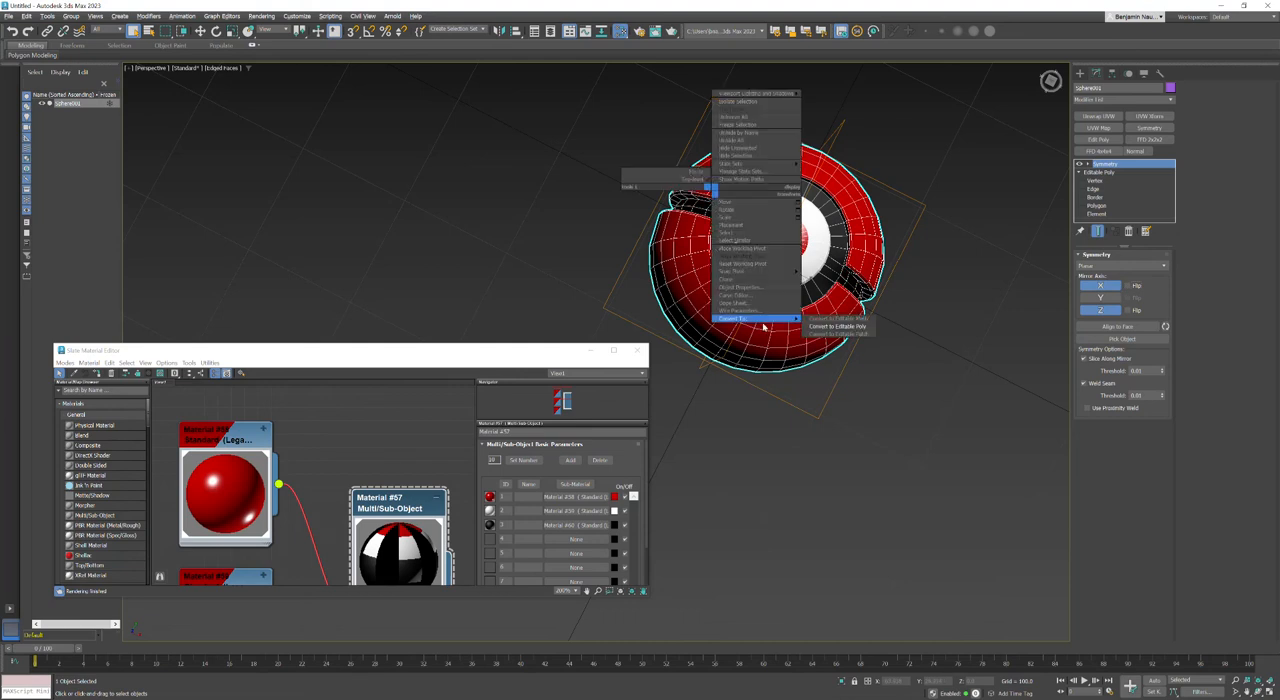
click(836, 326)
alt+middle_drag(825, 339, 620, 380)
click(640, 350)
key(z)
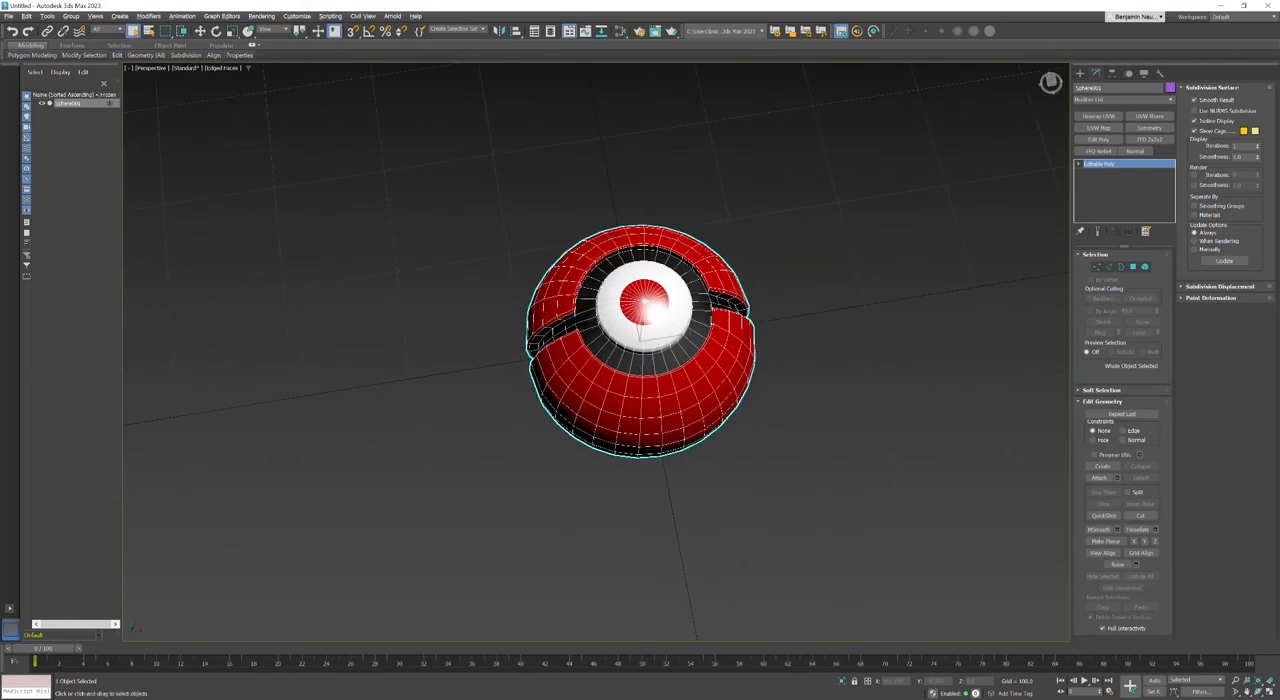